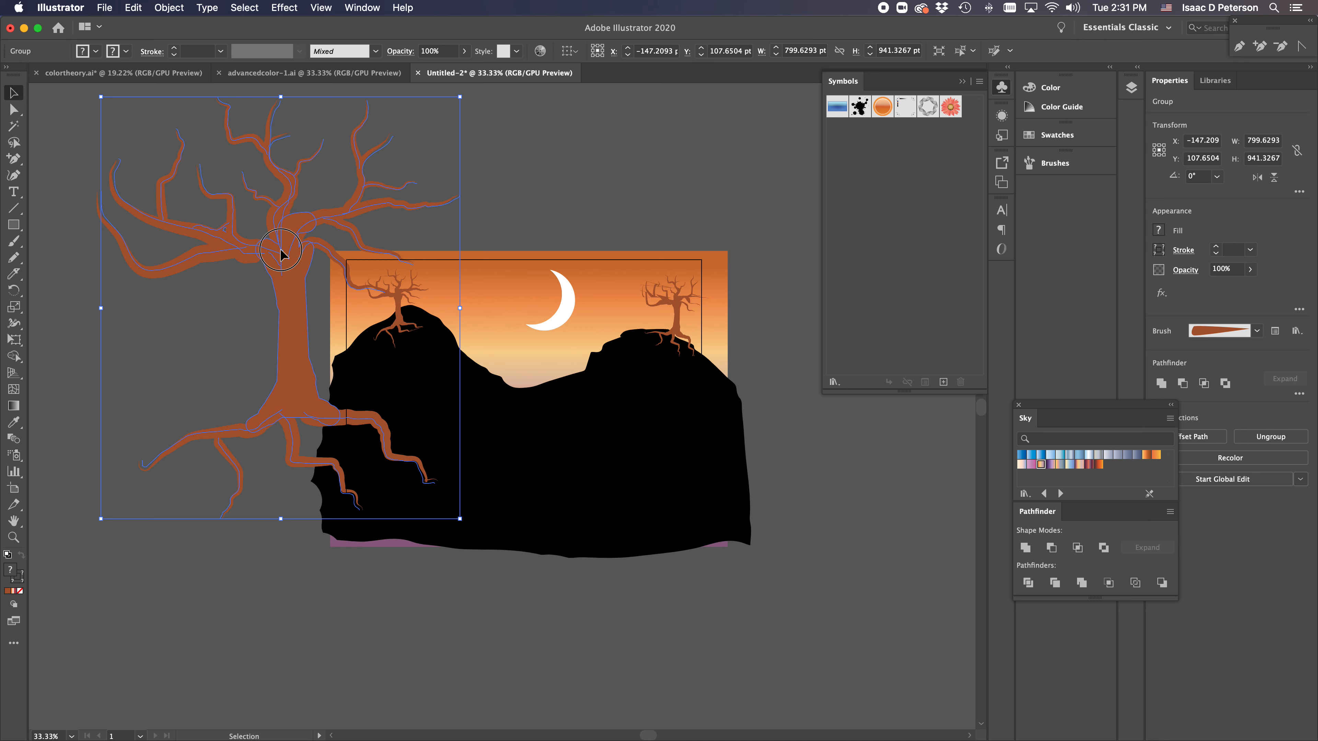
Move the large tree slightly away from the scene, and tilt the small tree on the right-hand hill by about 3°
drag(280, 248, 237, 260)
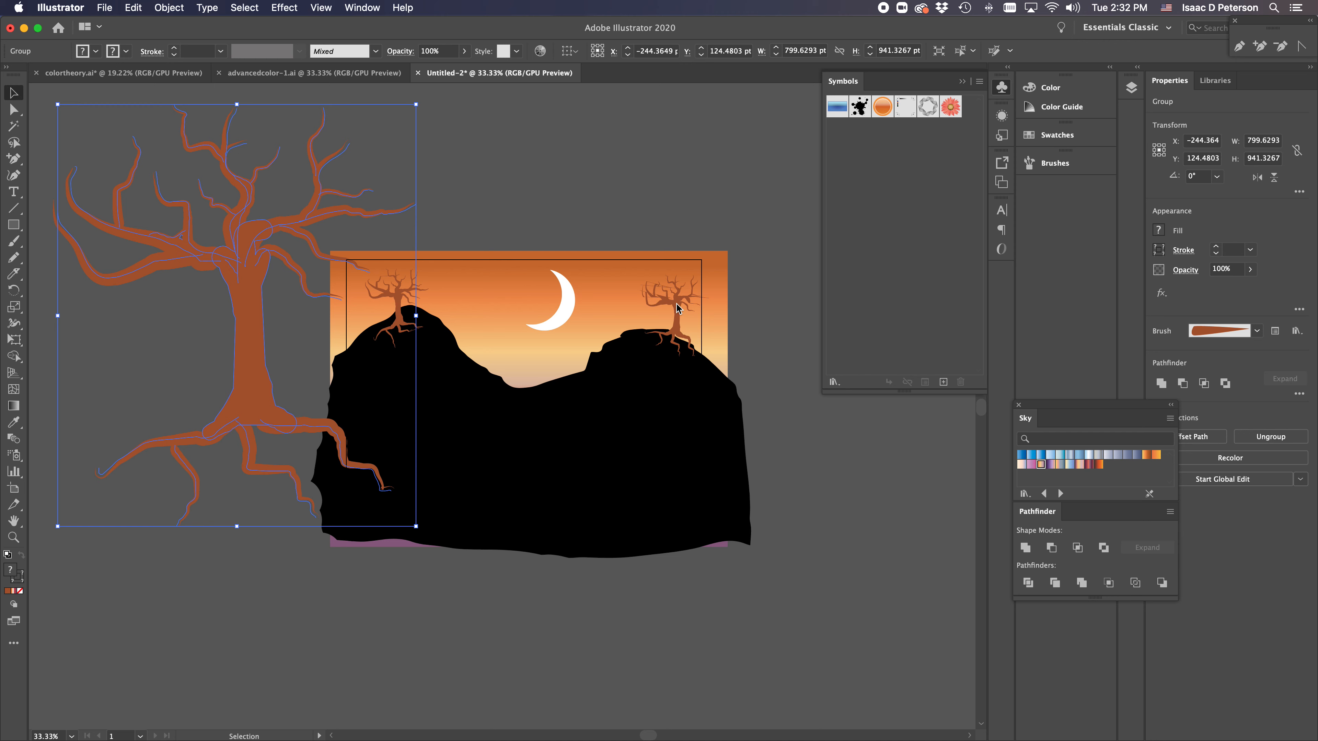
scroll(677, 308, up, 5)
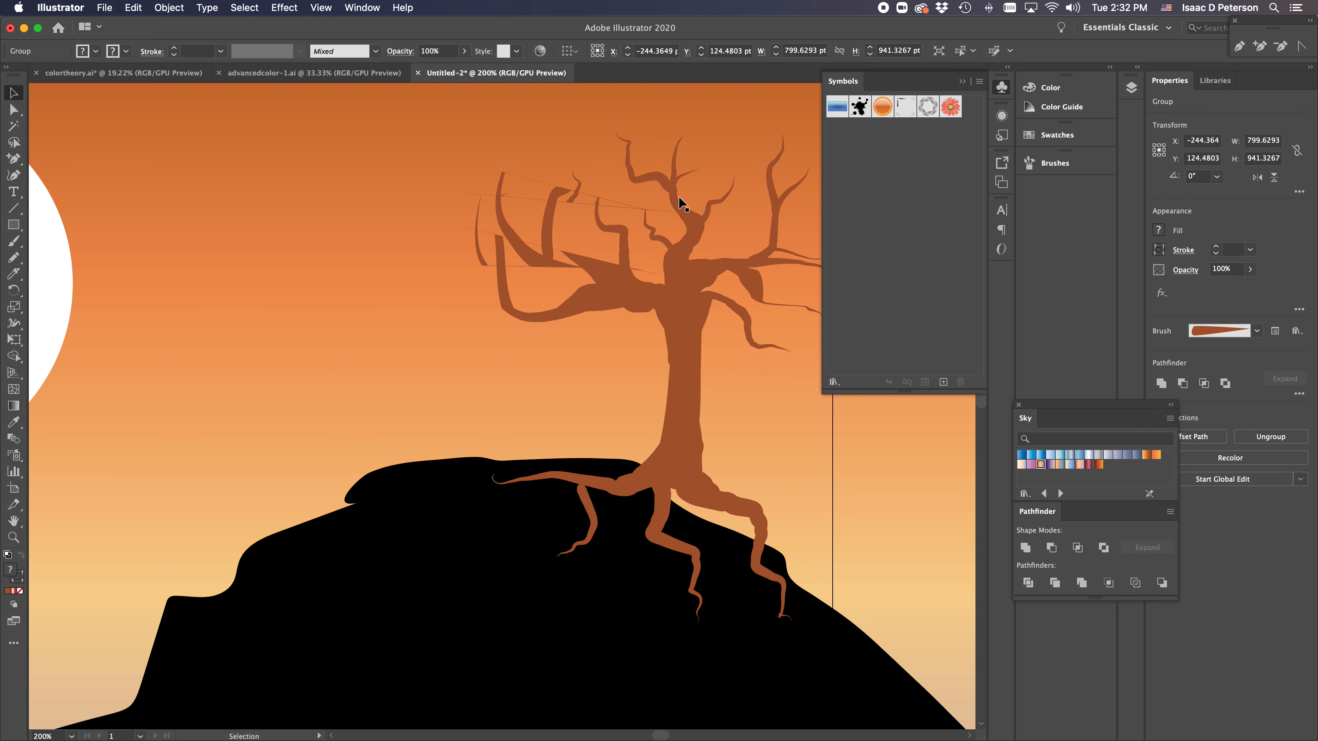
scroll(679, 199, down, 2)
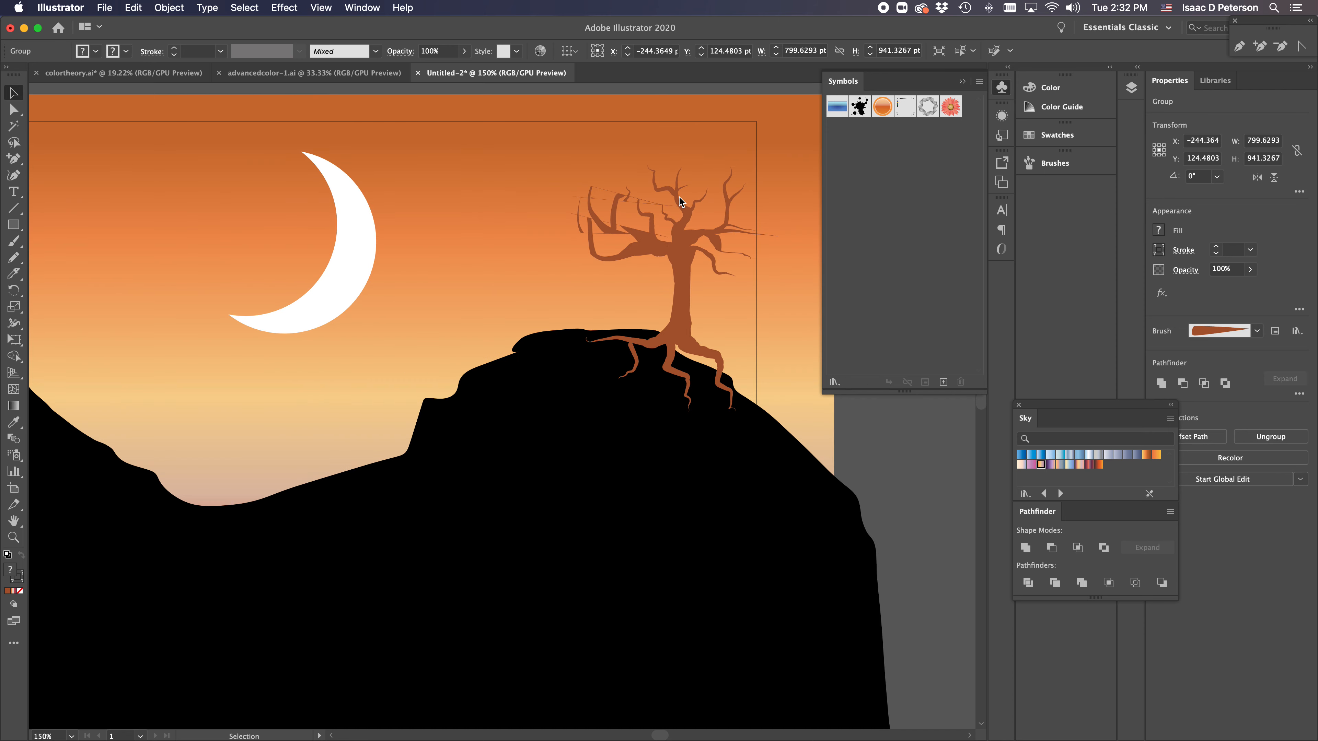
click(682, 294)
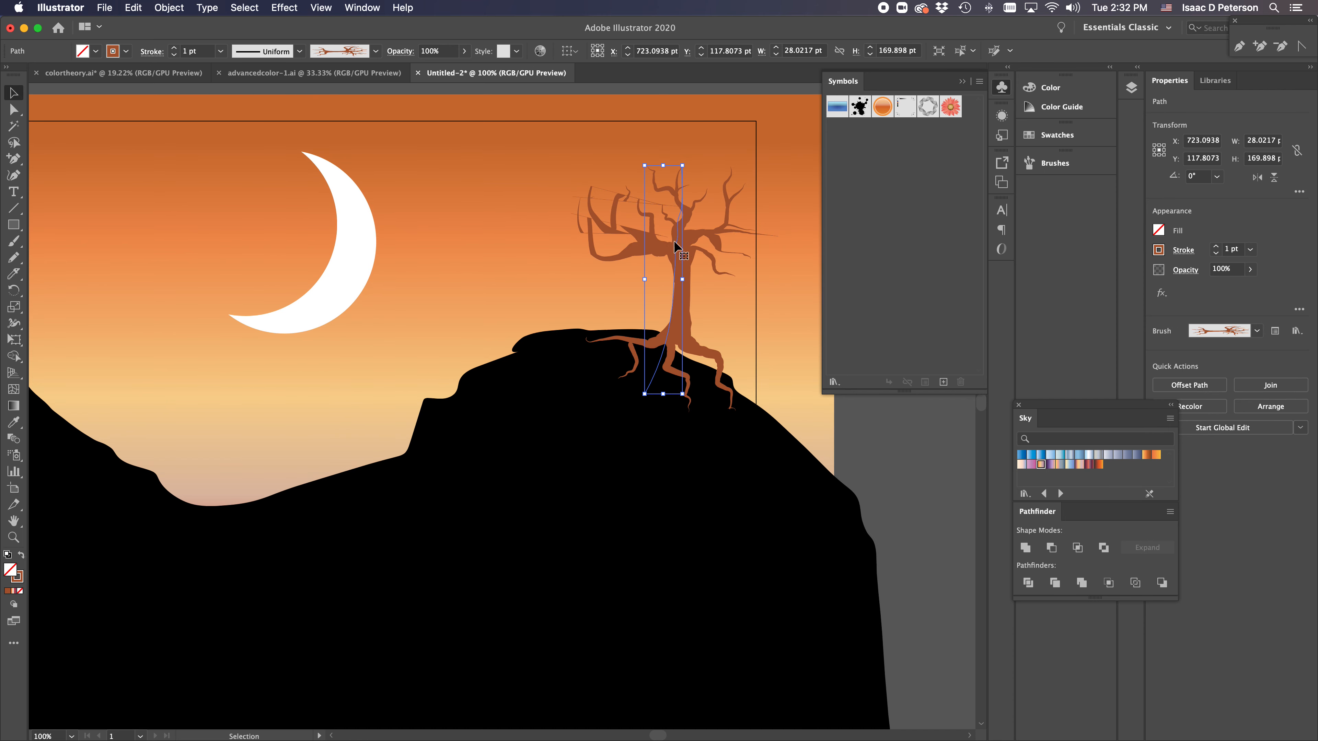
drag(682, 166, 667, 159)
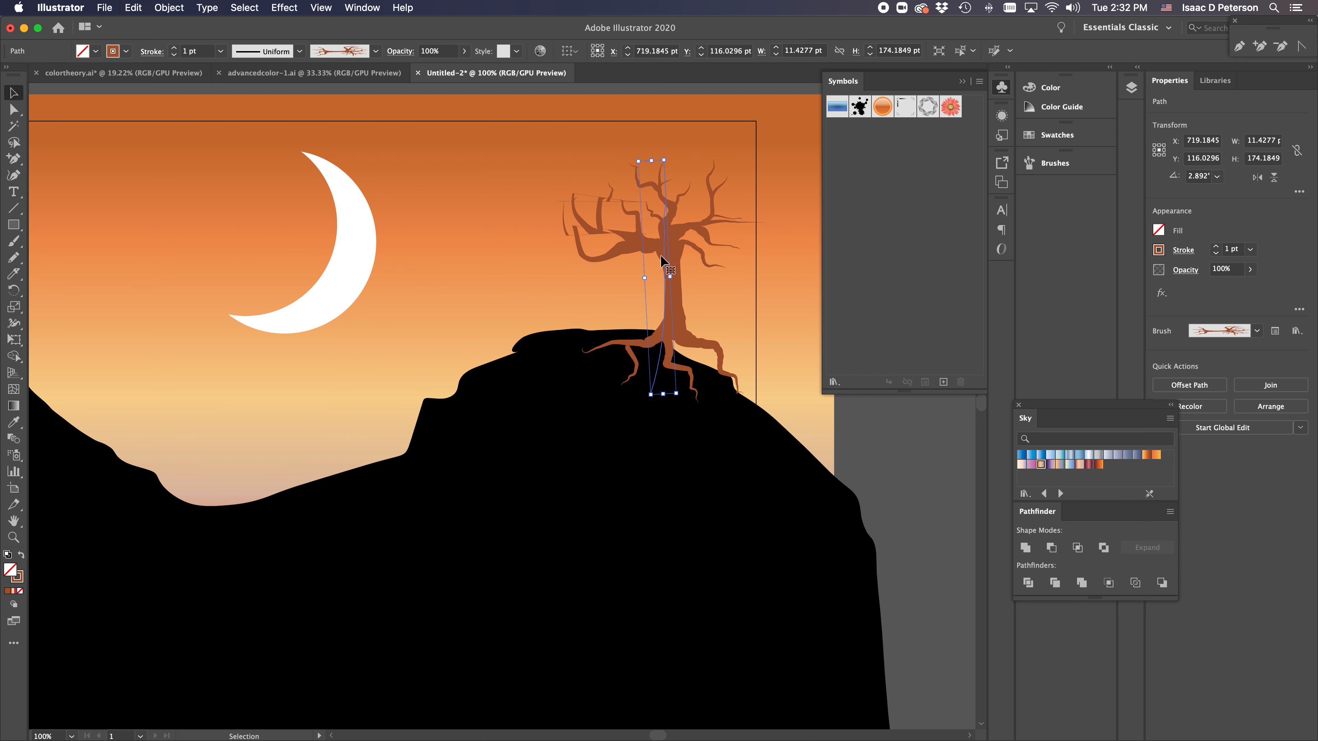
scroll(589, 260, down, 1)
scroll(589, 259, down, 2)
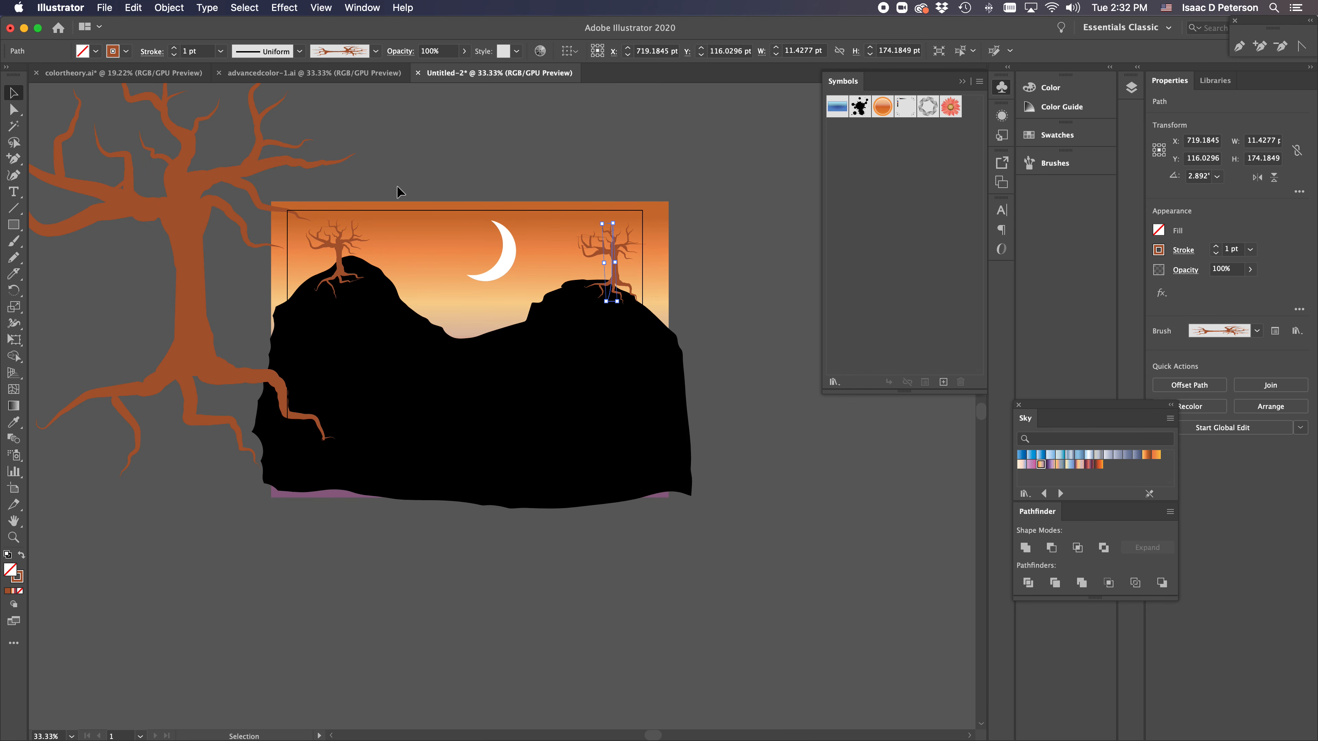
click(357, 165)
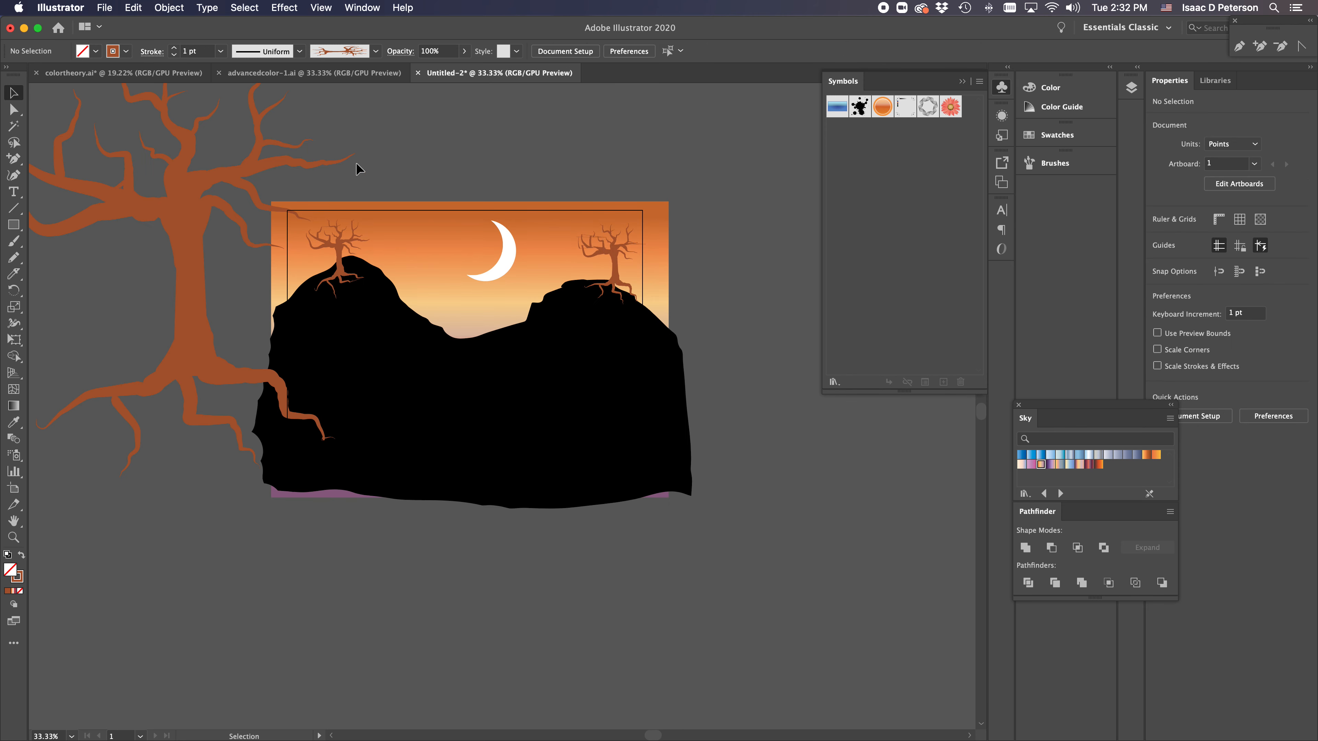
Move the large tree lower beside the scene and expand its appearance into filled shapes
click(175, 218)
drag(175, 218, 213, 458)
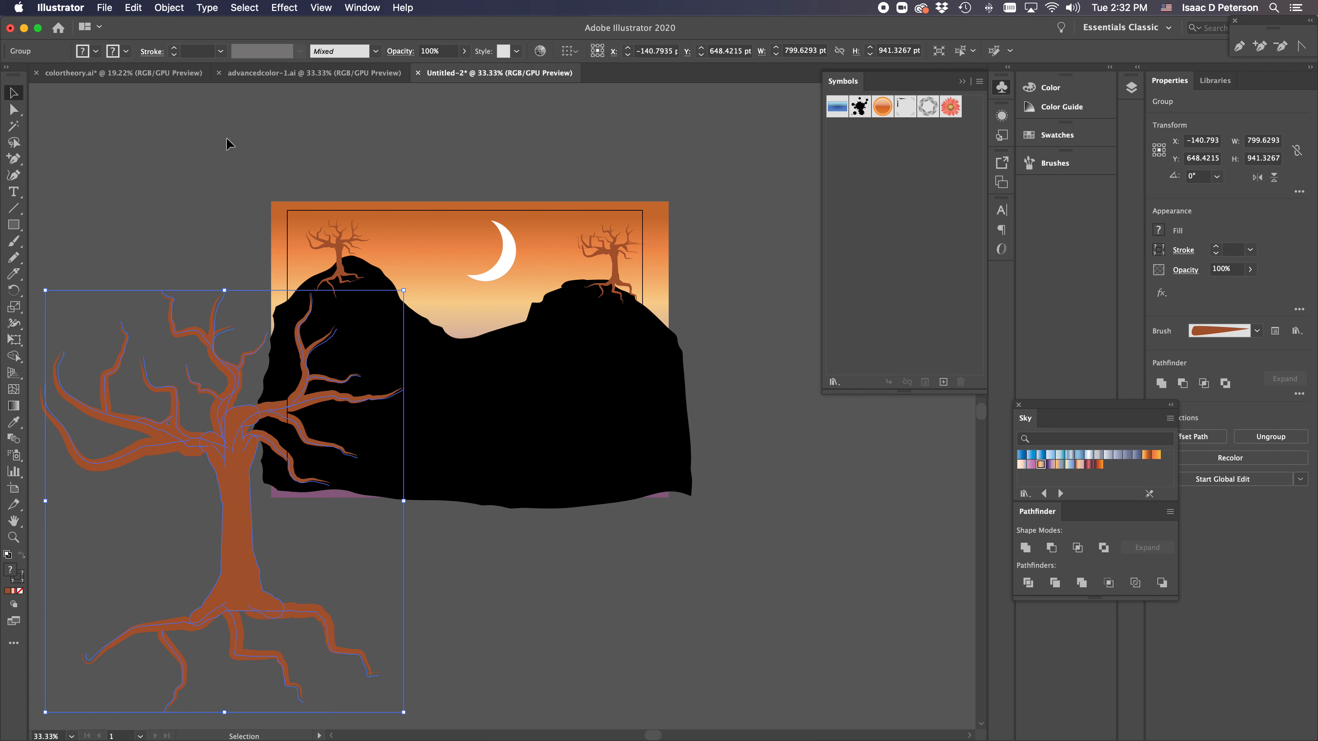
click(106, 8)
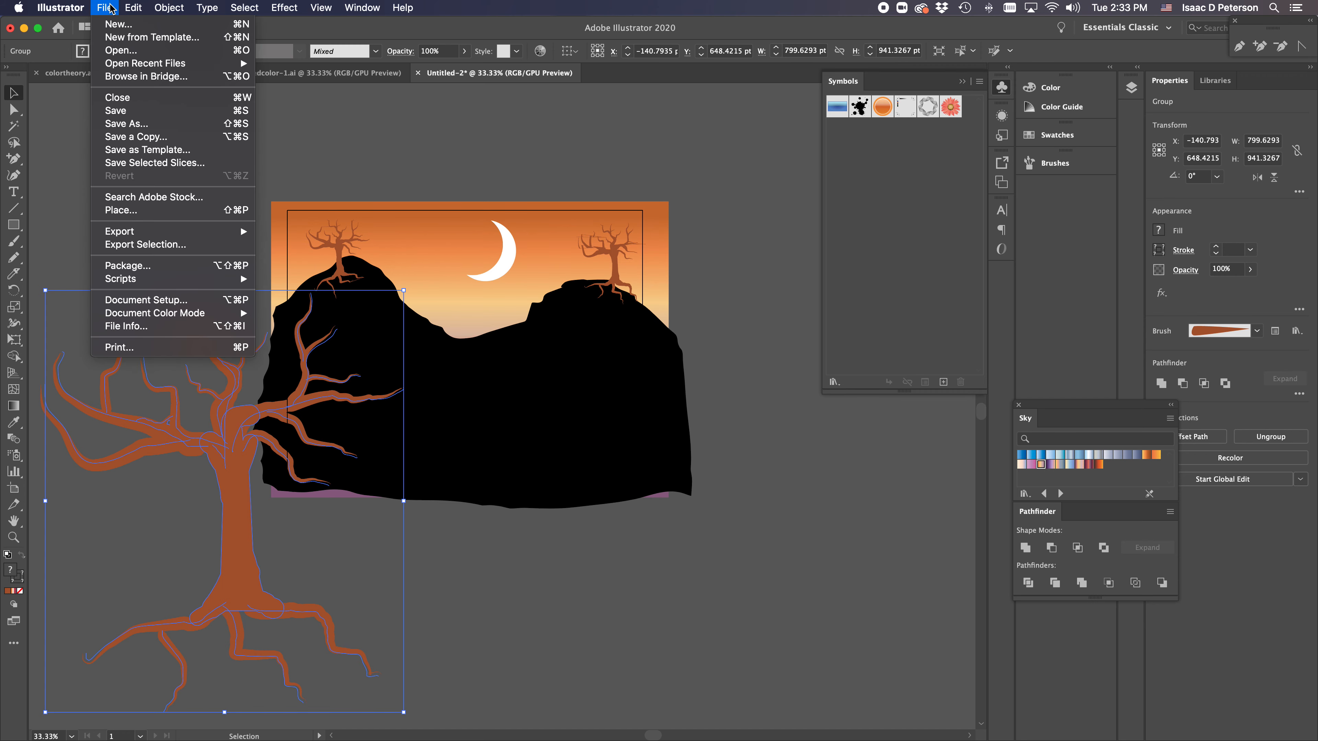
mouse_move(176, 6)
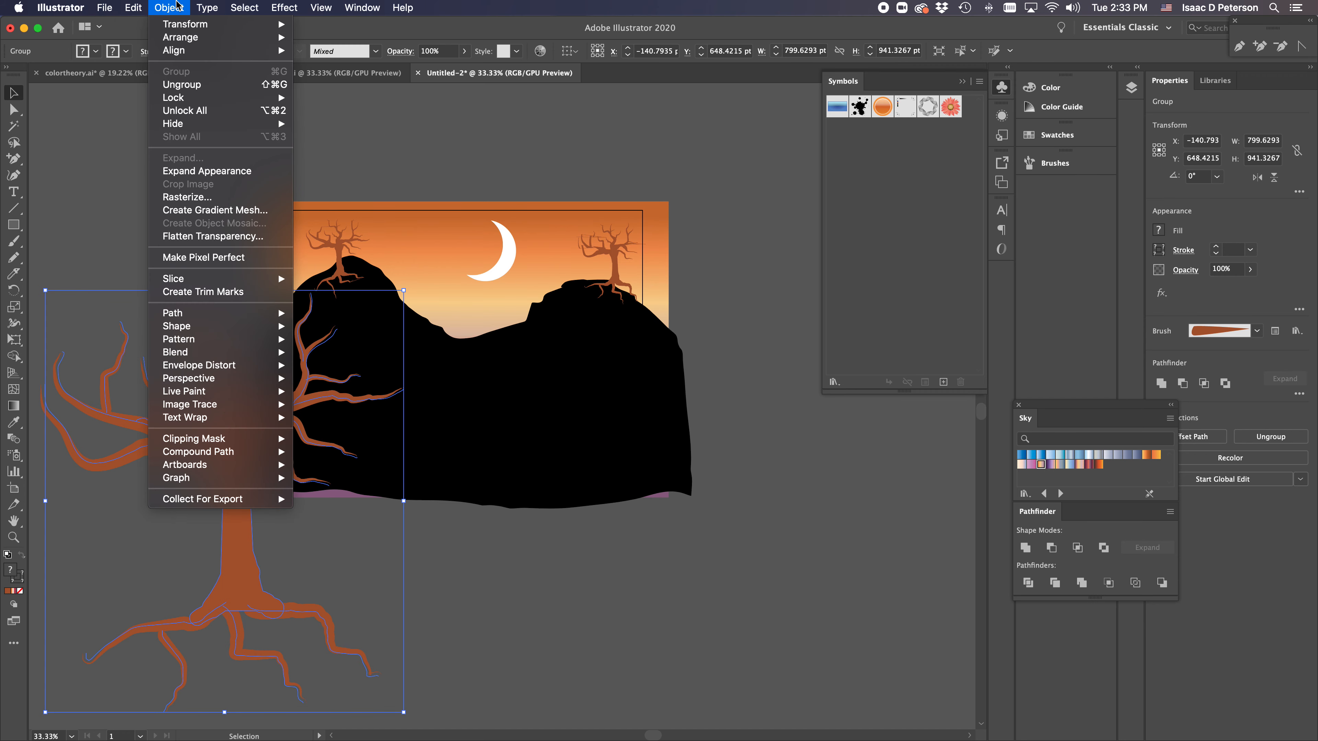
click(182, 177)
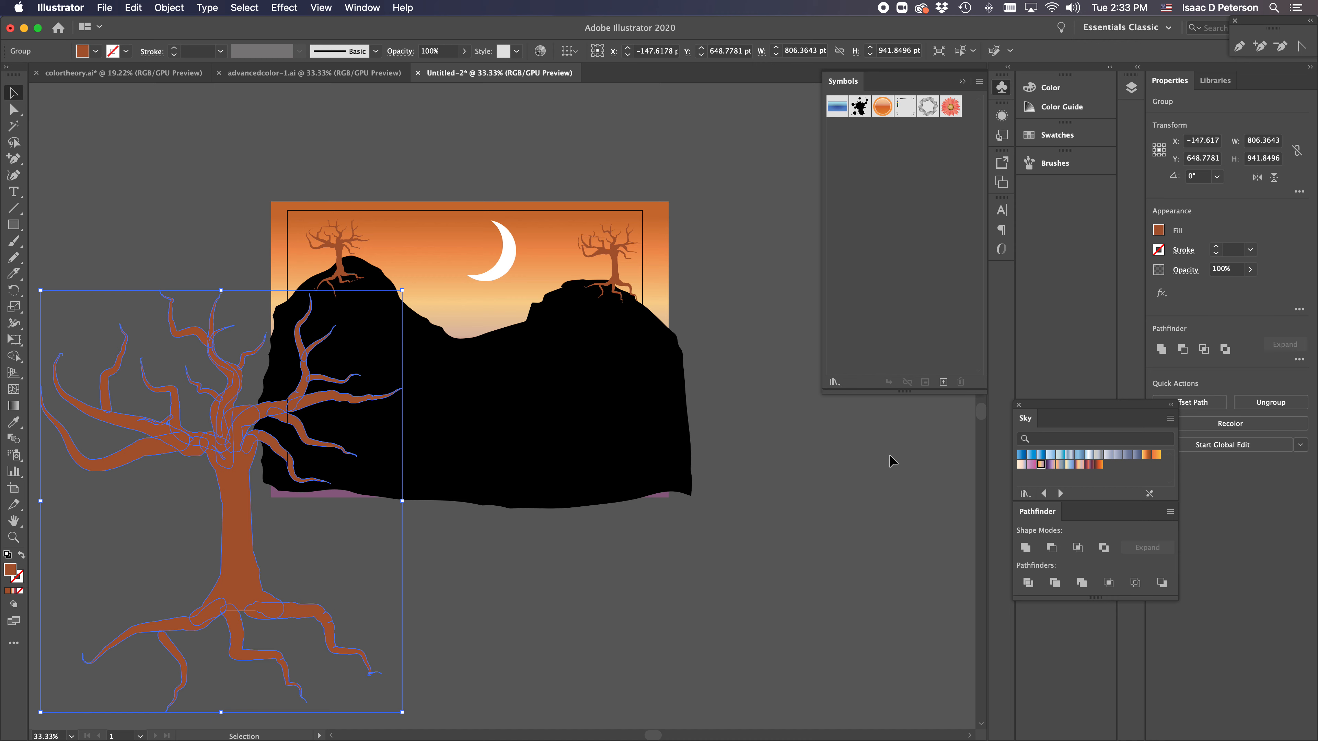
Unite the large tree's overlapping shapes into one silhouette and place it on empty canvas to the right of the scene
click(1160, 348)
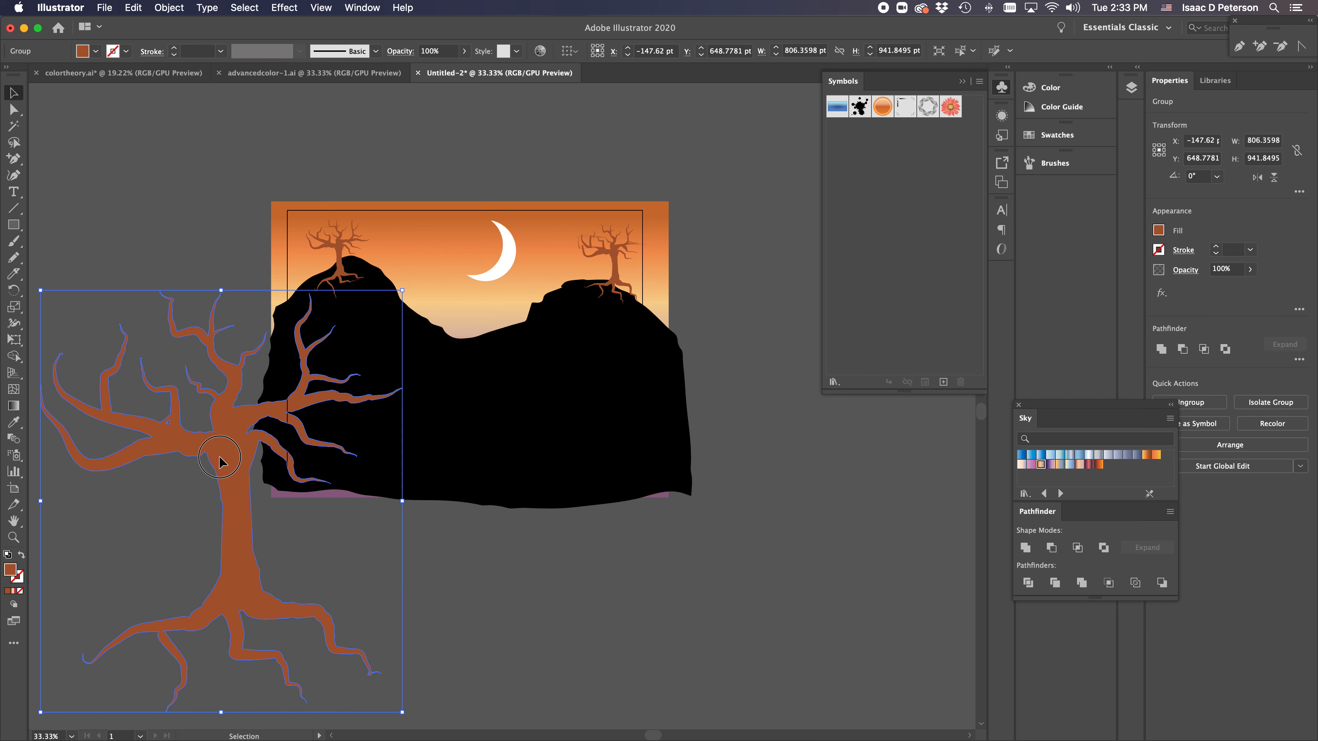
drag(223, 462, 192, 373)
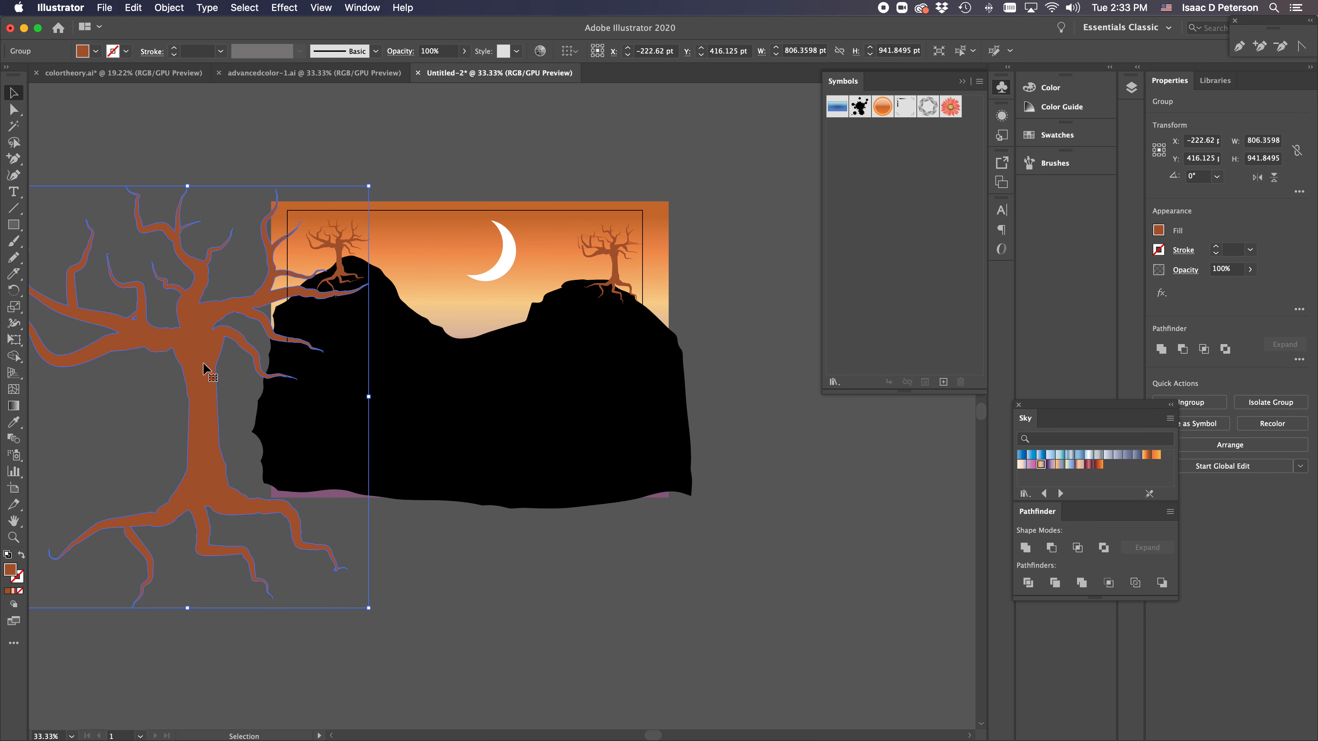
scroll(204, 367, down, 2)
drag(198, 362, 628, 325)
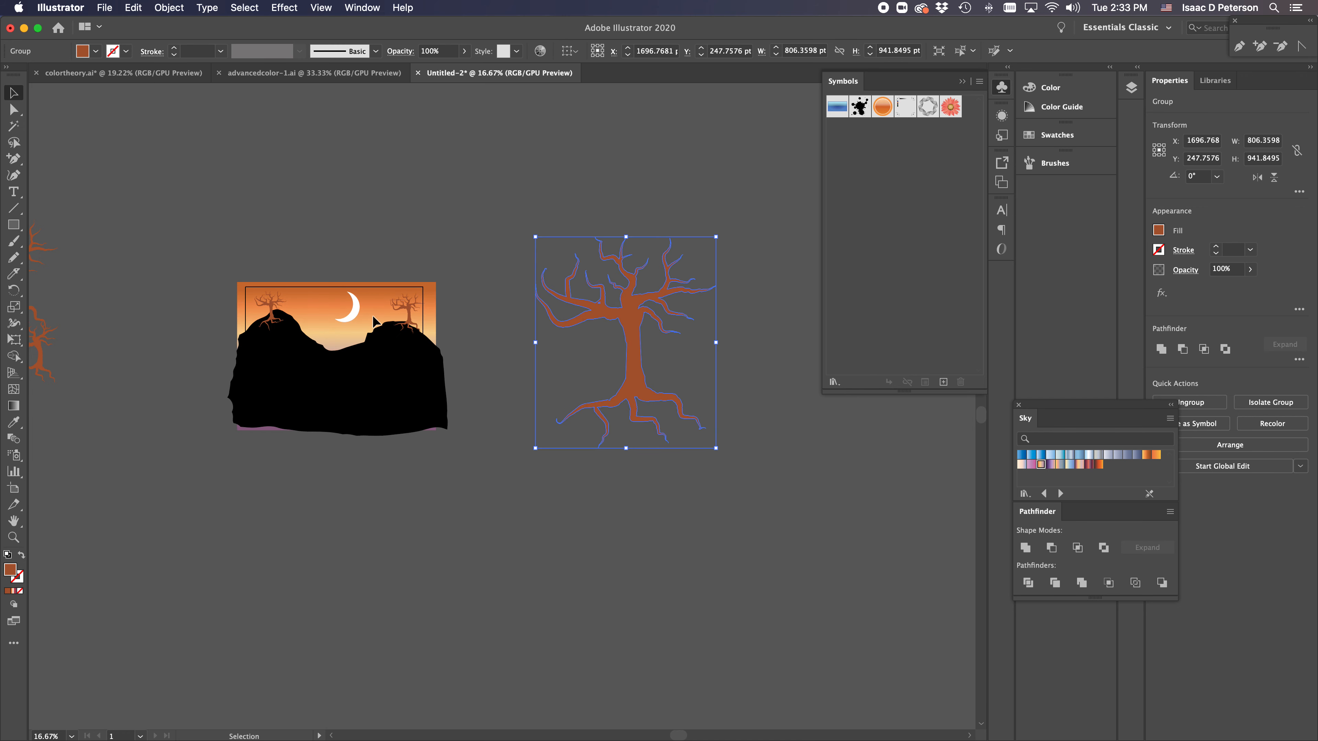
Draw a closed foreground hill about 1176 by 497 pt across the lower scene with the Pencil tool, and smooth its upper edge
scroll(308, 373, up, 3)
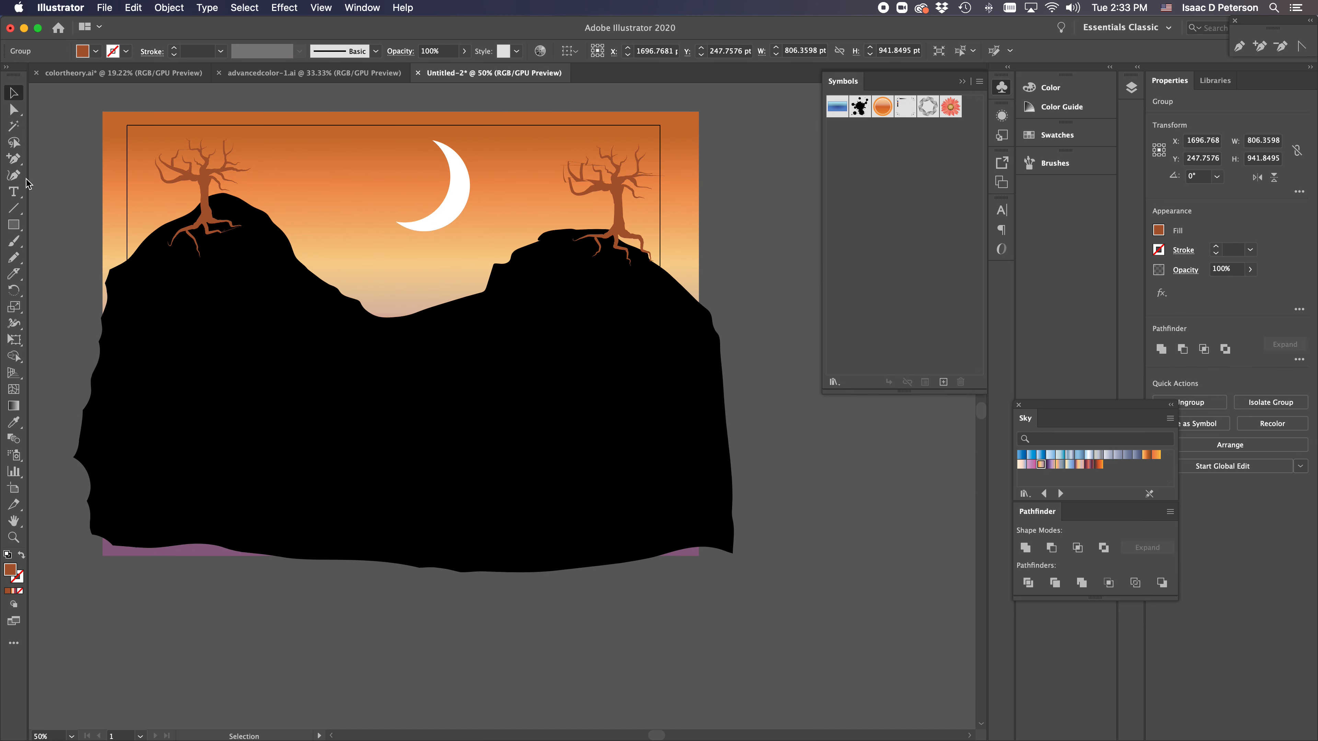
click(14, 257)
mouse_move(56, 375)
mouse_down()
mouse_move(227, 332)
mouse_move(325, 361)
mouse_move(362, 391)
mouse_move(466, 394)
mouse_move(756, 355)
mouse_move(837, 538)
mouse_move(745, 581)
mouse_move(222, 664)
mouse_move(48, 534)
mouse_move(59, 373)
mouse_up()
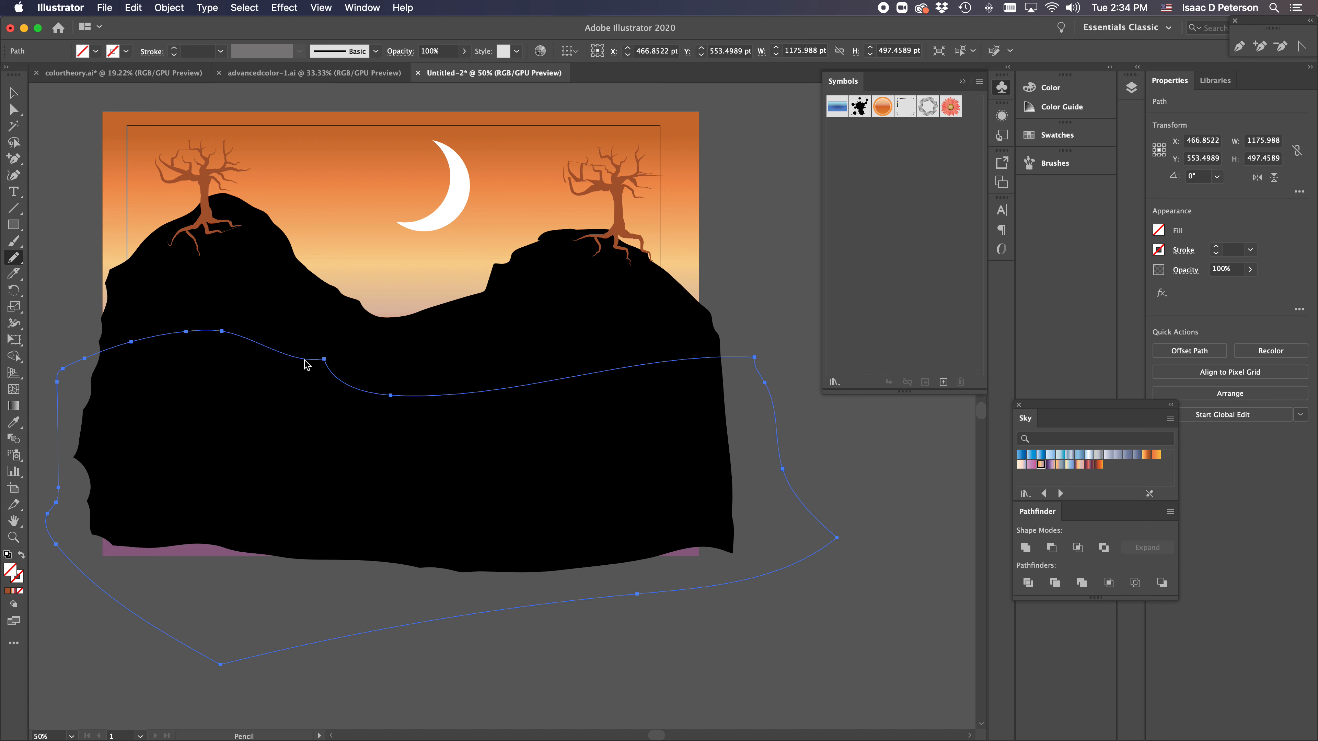
drag(306, 362, 363, 391)
Fill the foreground hill with white
double_click(11, 571)
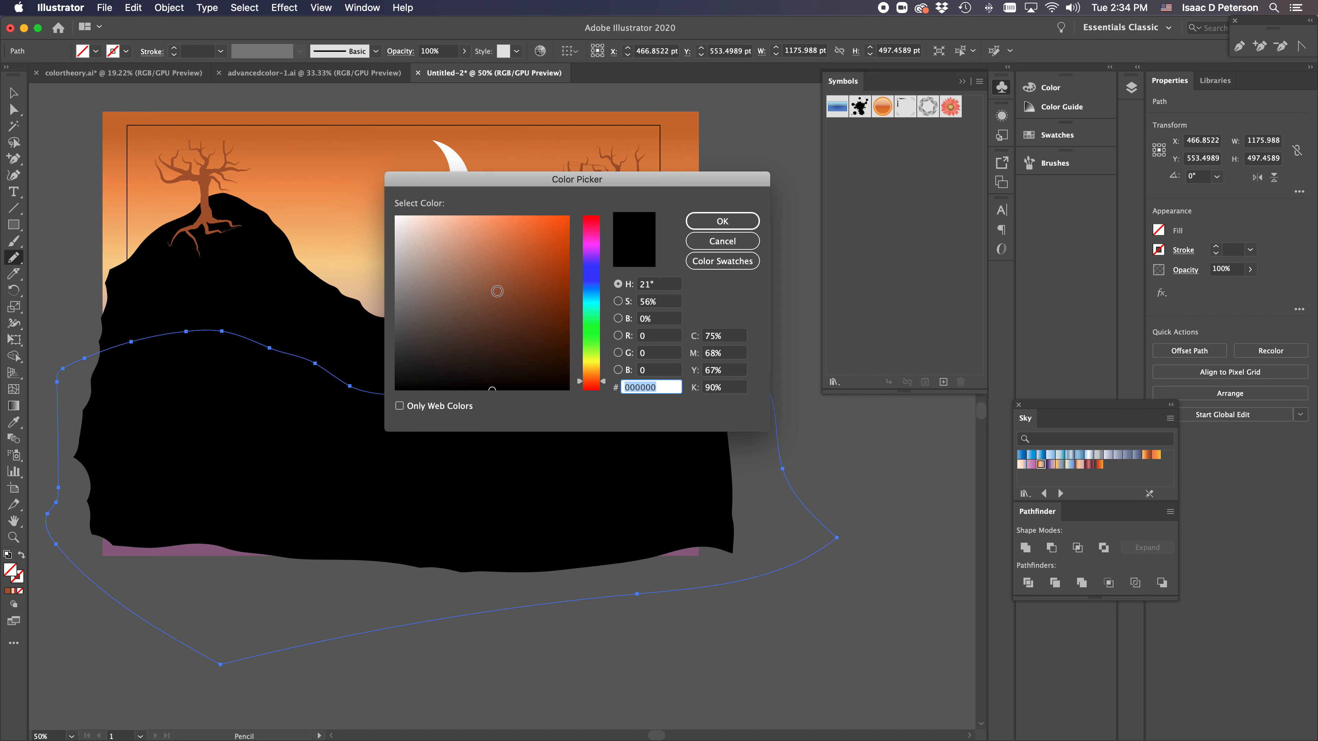
mouse_move(485, 377)
mouse_down()
mouse_move(441, 377)
mouse_move(376, 405)
mouse_move(403, 353)
mouse_move(395, 216)
mouse_up()
click(707, 225)
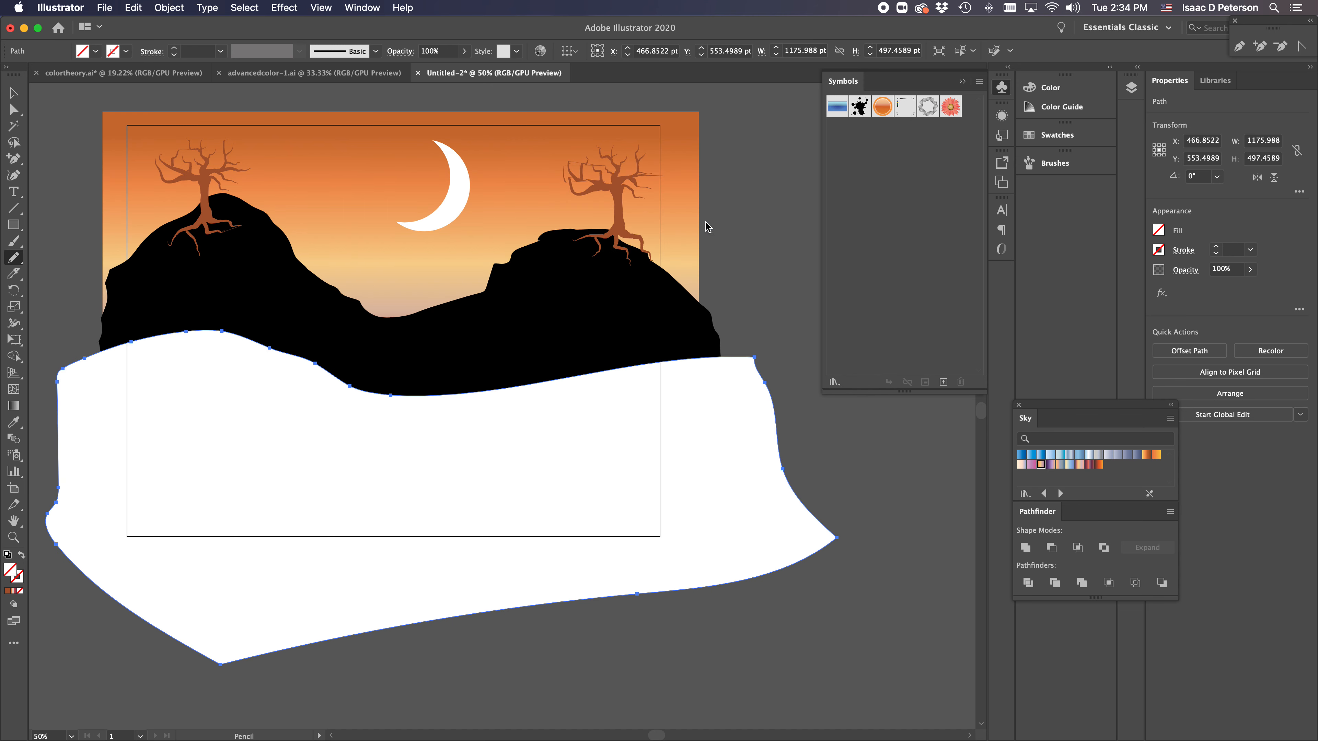
Fill the foreground hill with dark green 204c27
double_click(10, 571)
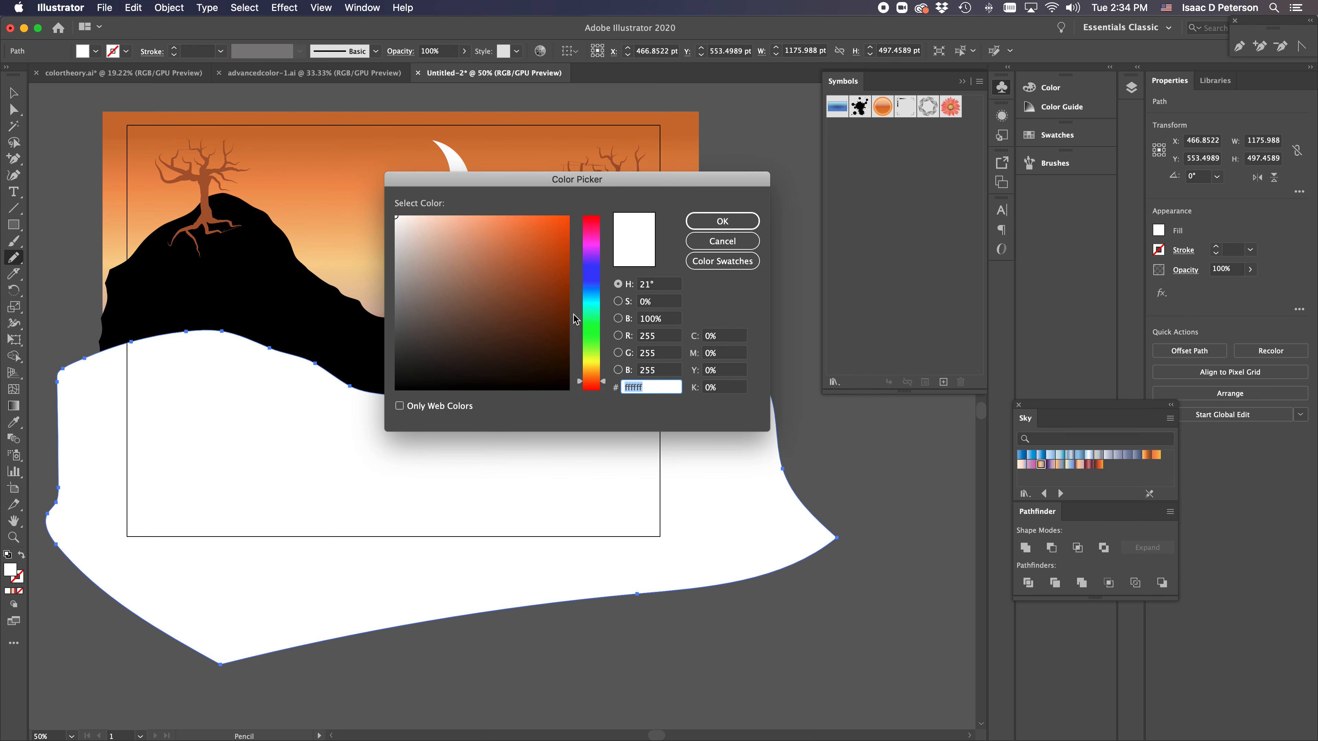
click(447, 371)
click(408, 358)
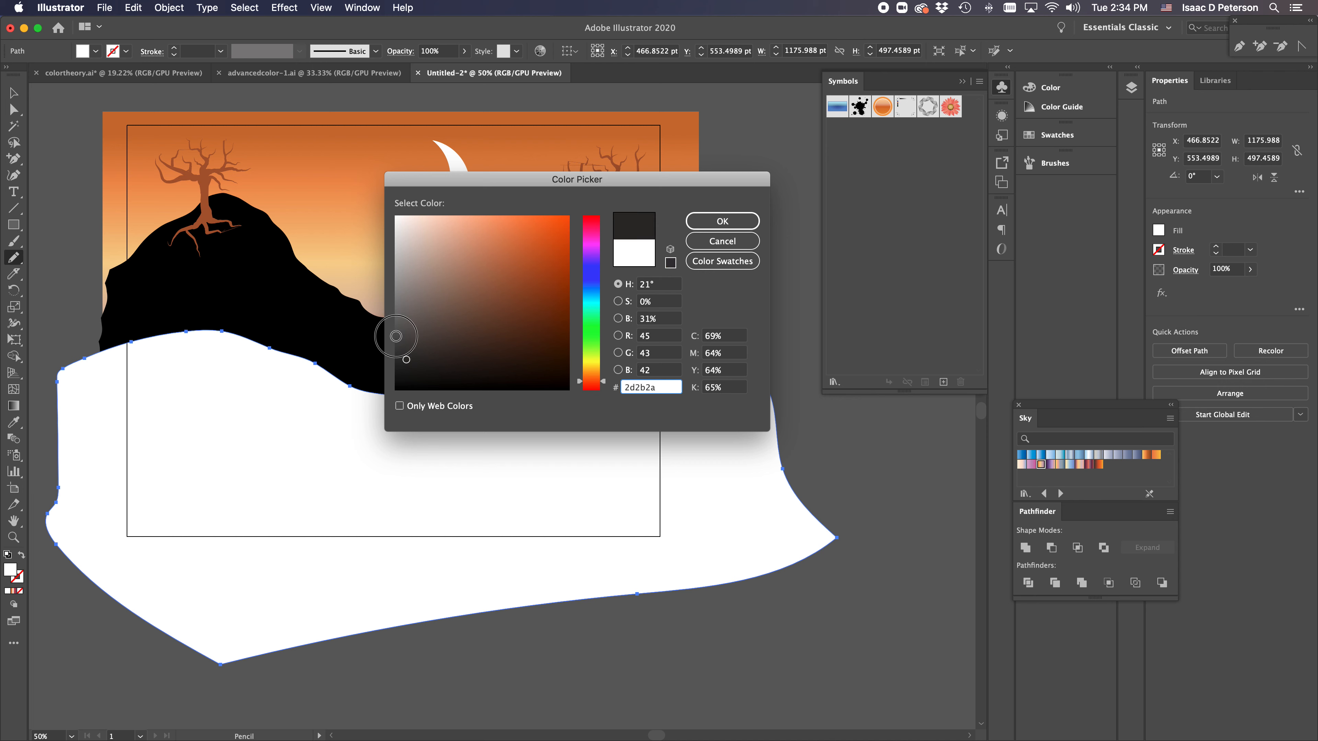
drag(396, 336, 395, 322)
click(597, 335)
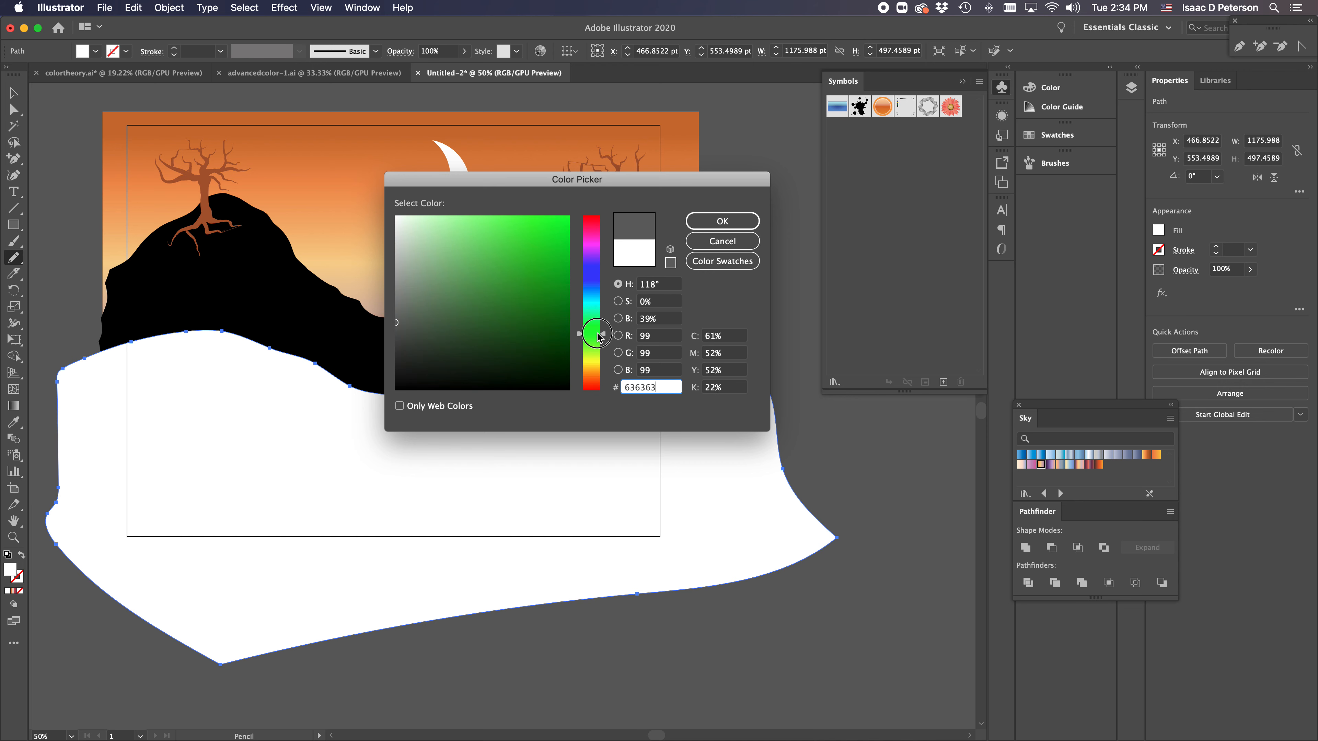
click(594, 328)
click(511, 329)
click(505, 338)
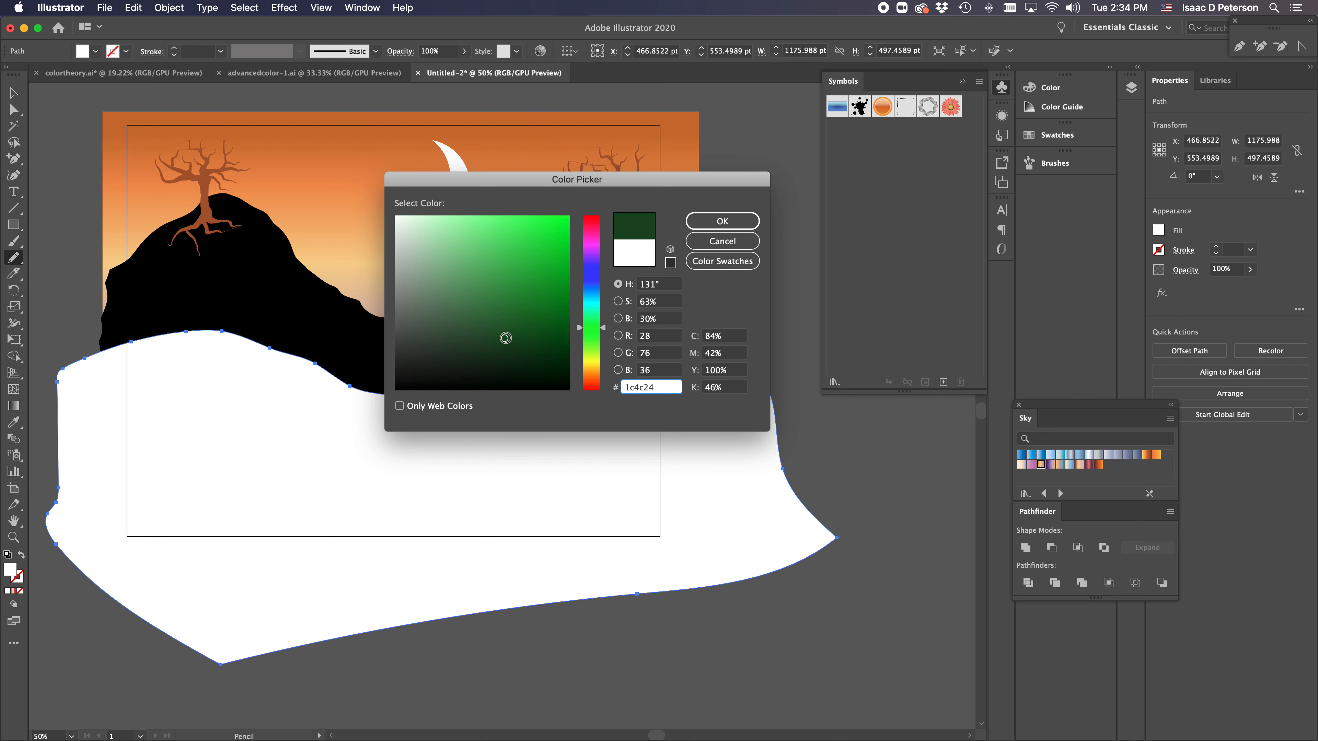
drag(500, 337, 496, 338)
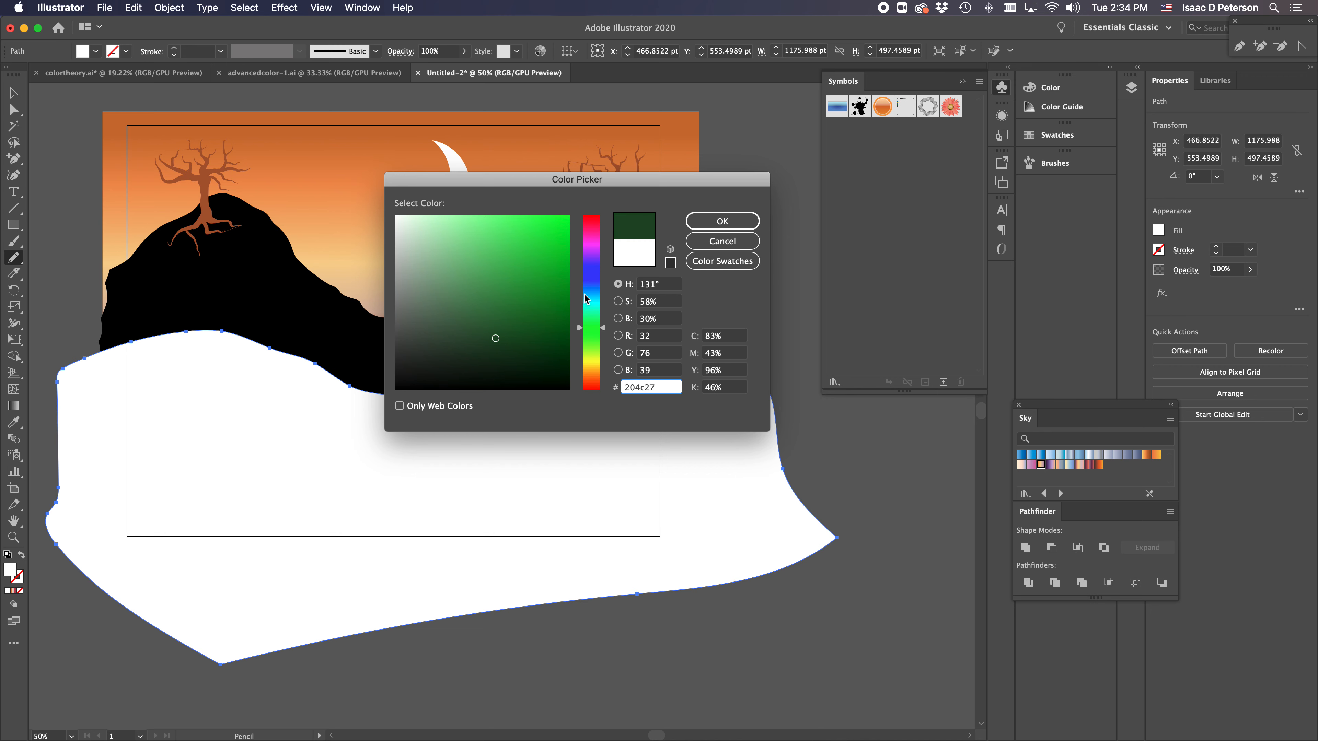
click(713, 222)
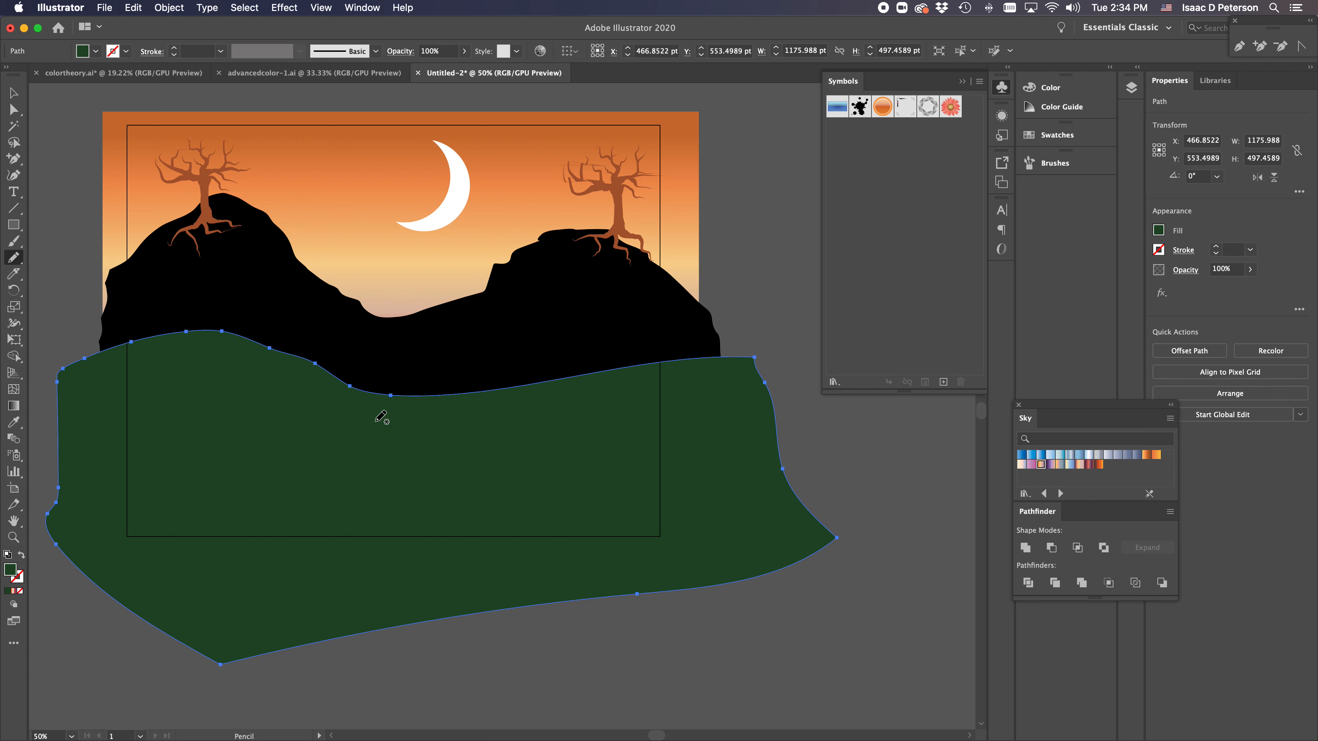
Move the small tree from the right-hand hill to the empty canvas beside the sunset background
click(14, 93)
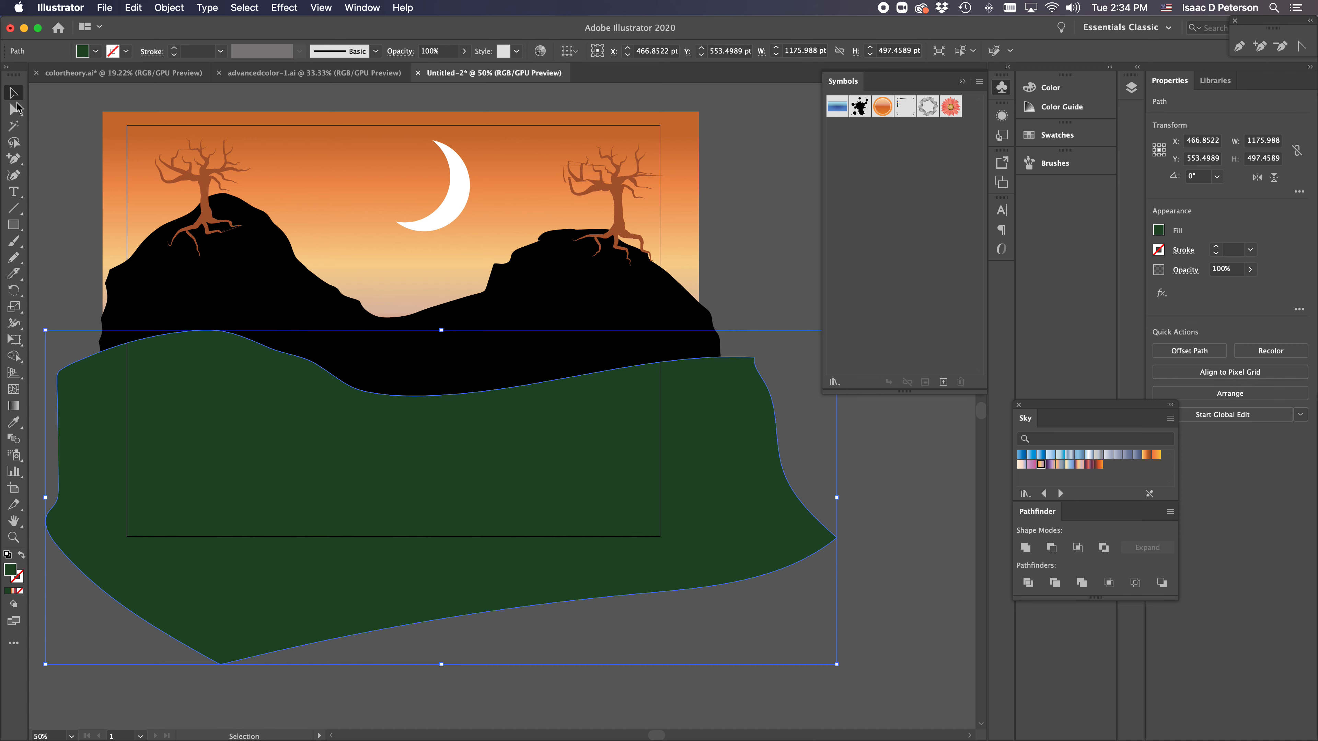
click(618, 204)
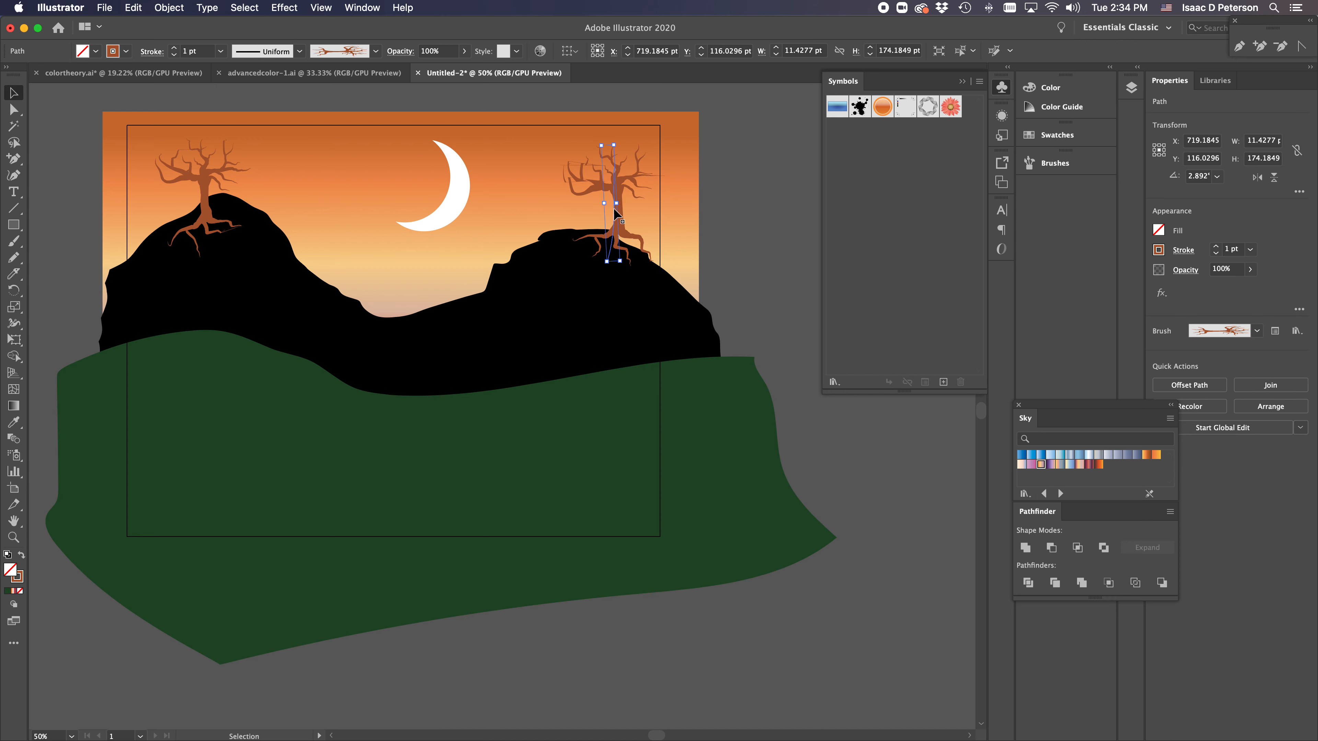
drag(616, 213, 767, 201)
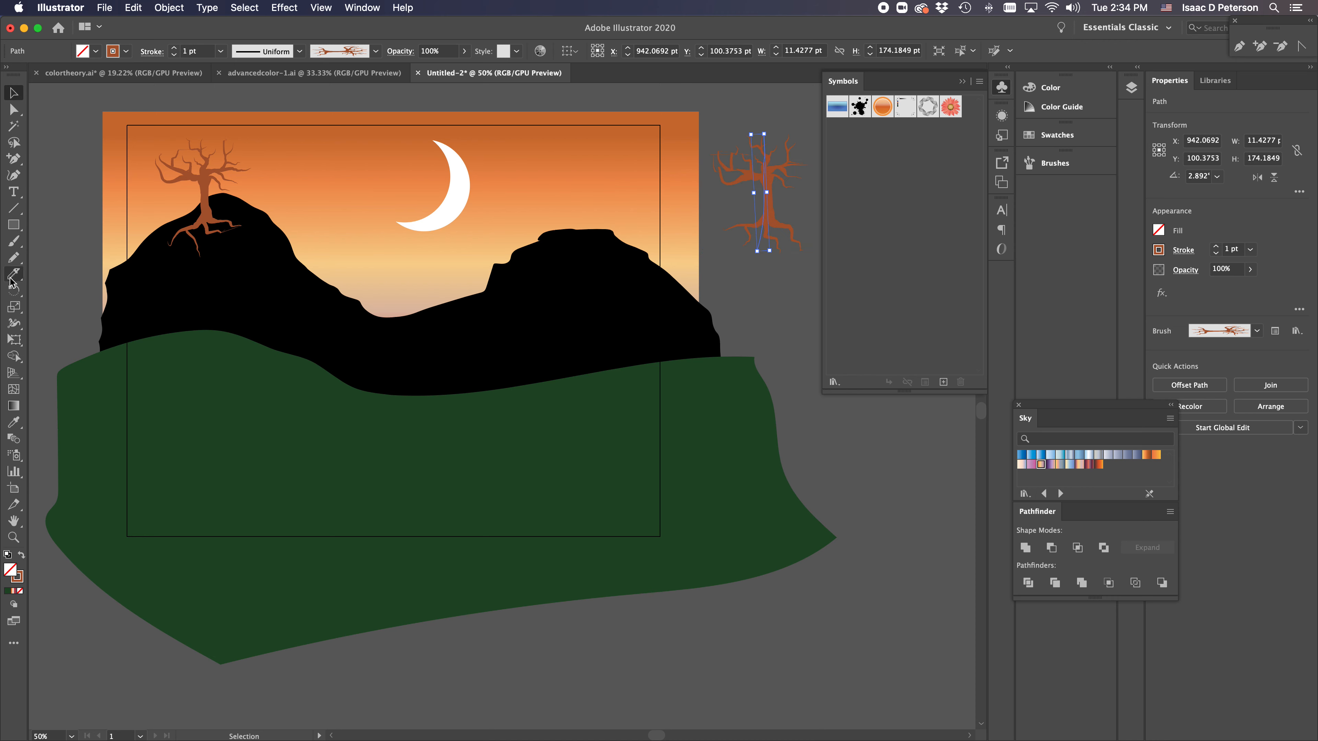
Paint a smaller tree on the right-hand hilltop with the Paintbrush, using the tree art brush
click(12, 245)
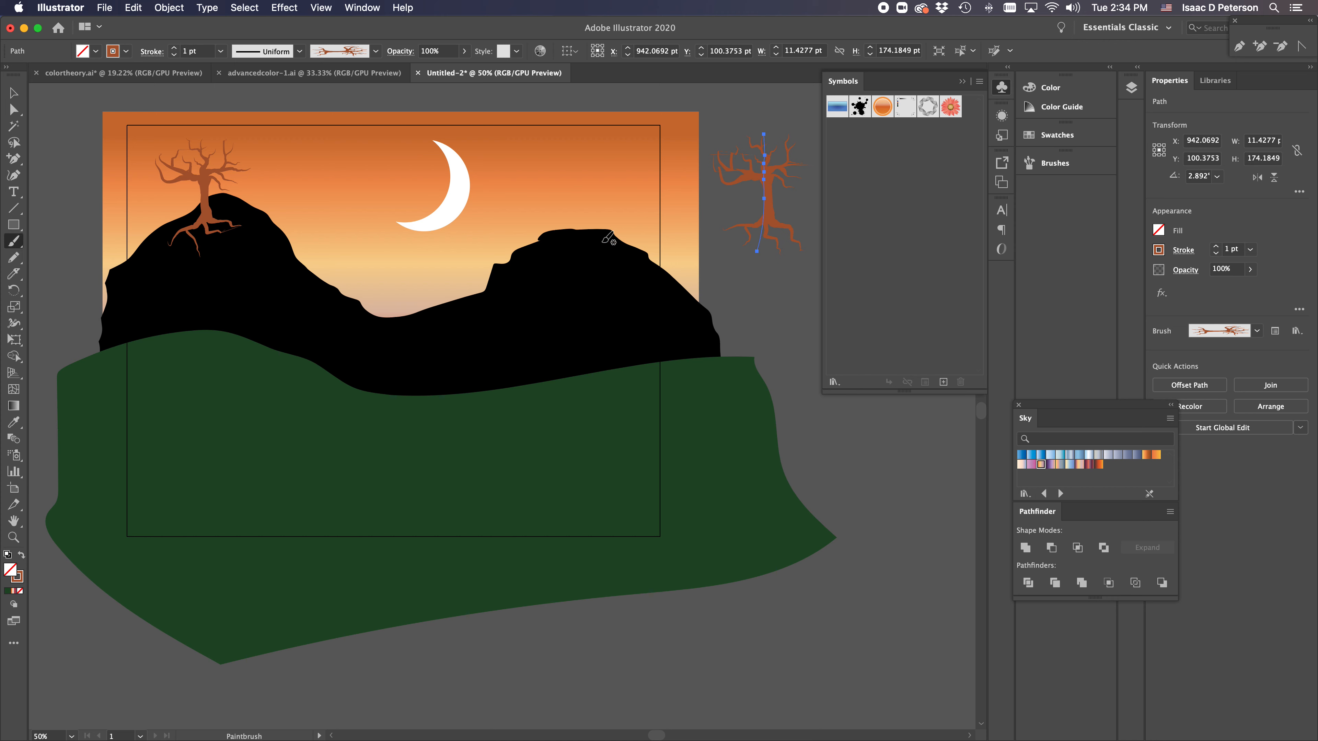
drag(583, 248, 591, 199)
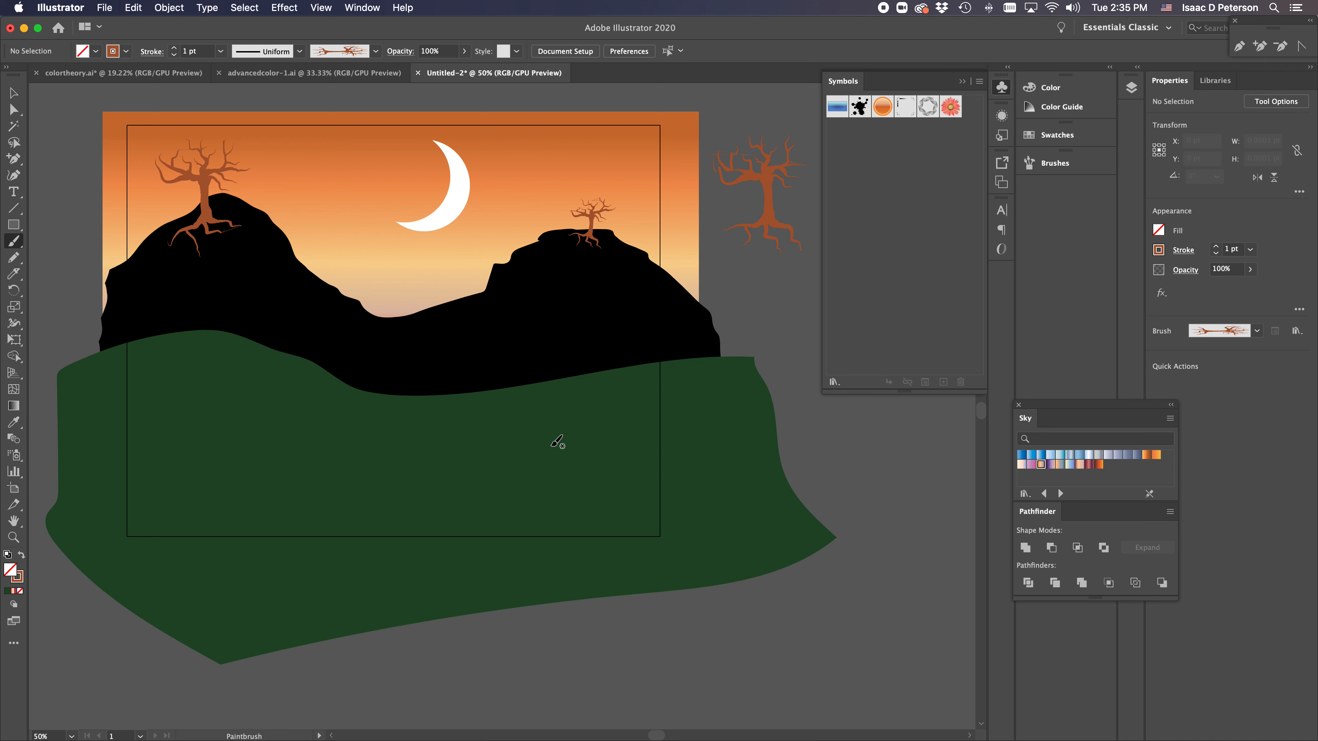
key(v)
Move the large united tree to the empty canvas above the sunset scene
scroll(446, 453, left, 5)
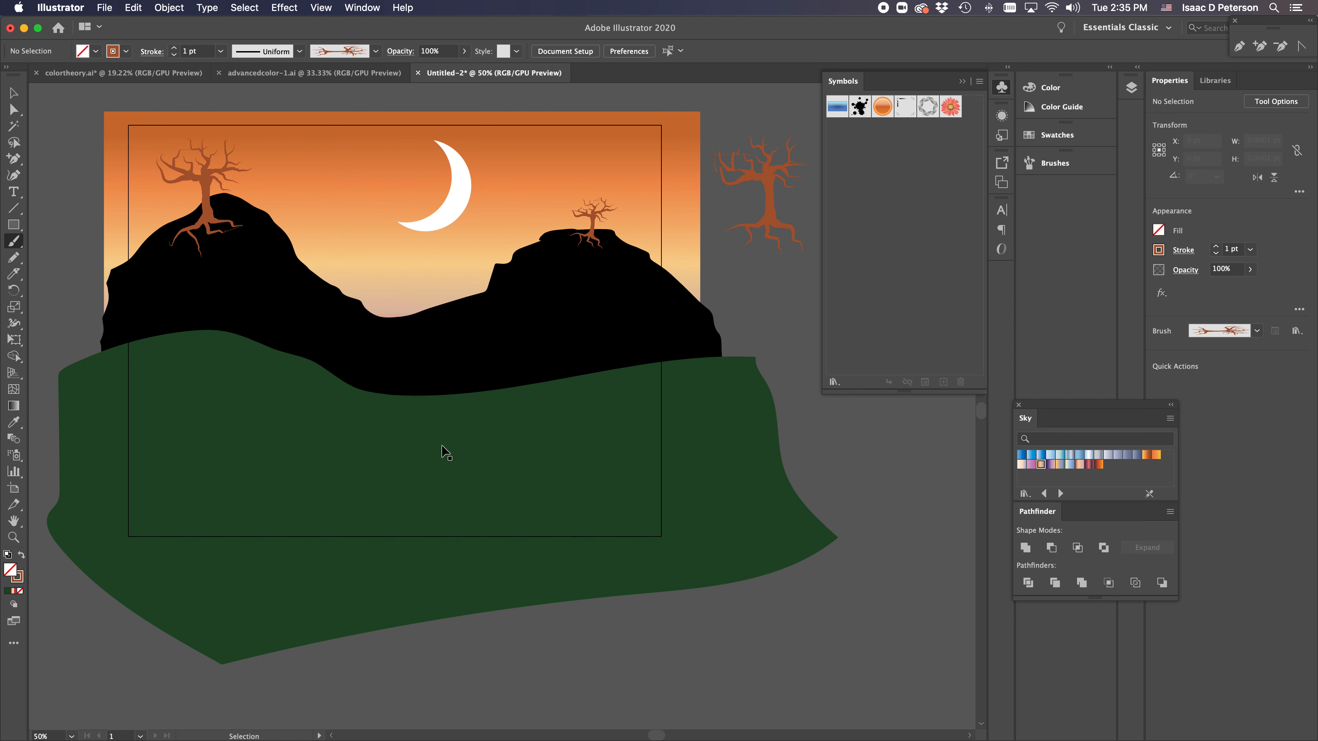
scroll(442, 450, left, 10)
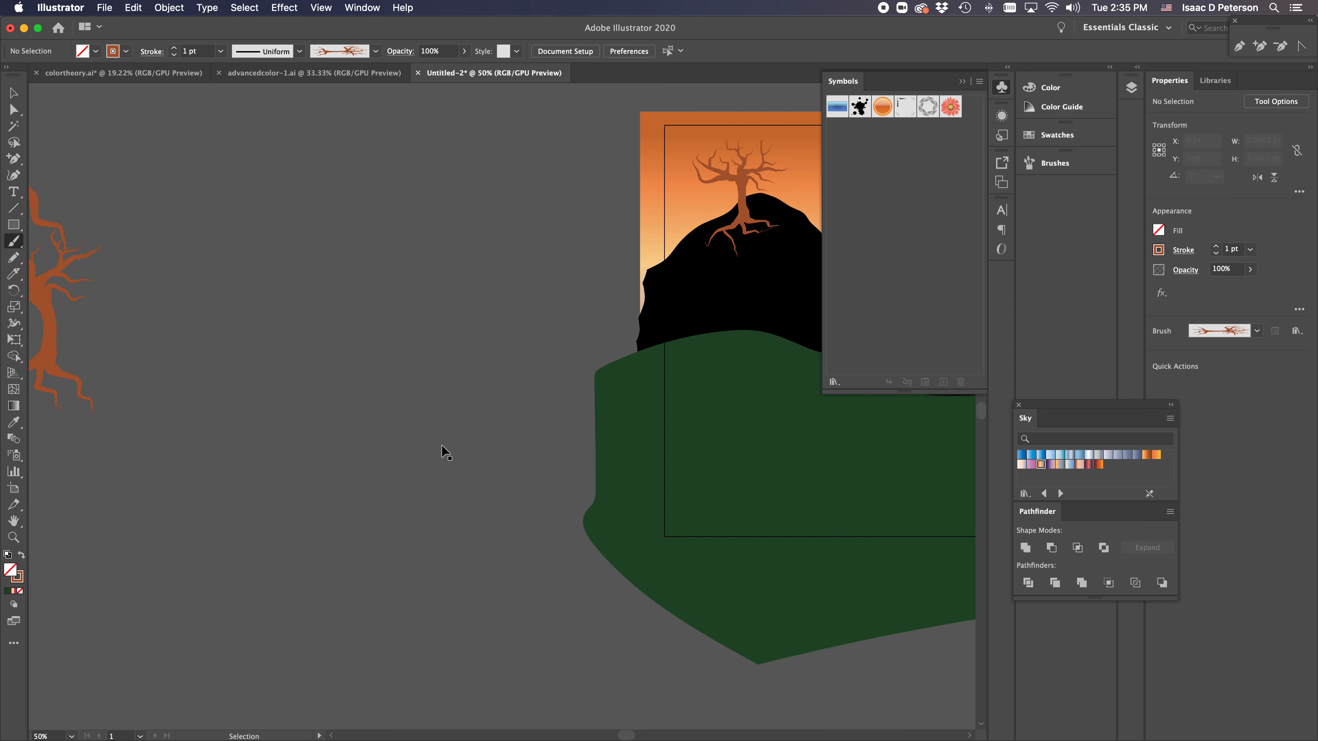
scroll(442, 447, down, 4)
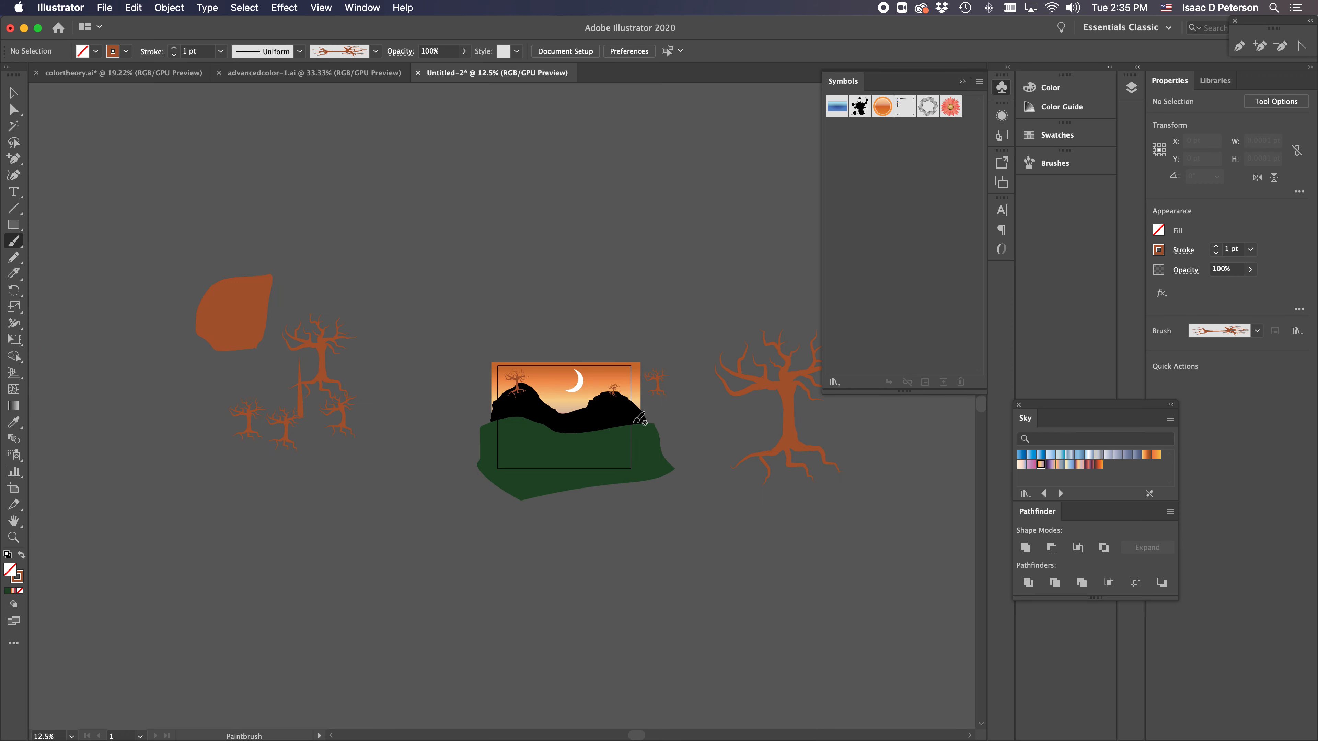
drag(782, 377, 533, 237)
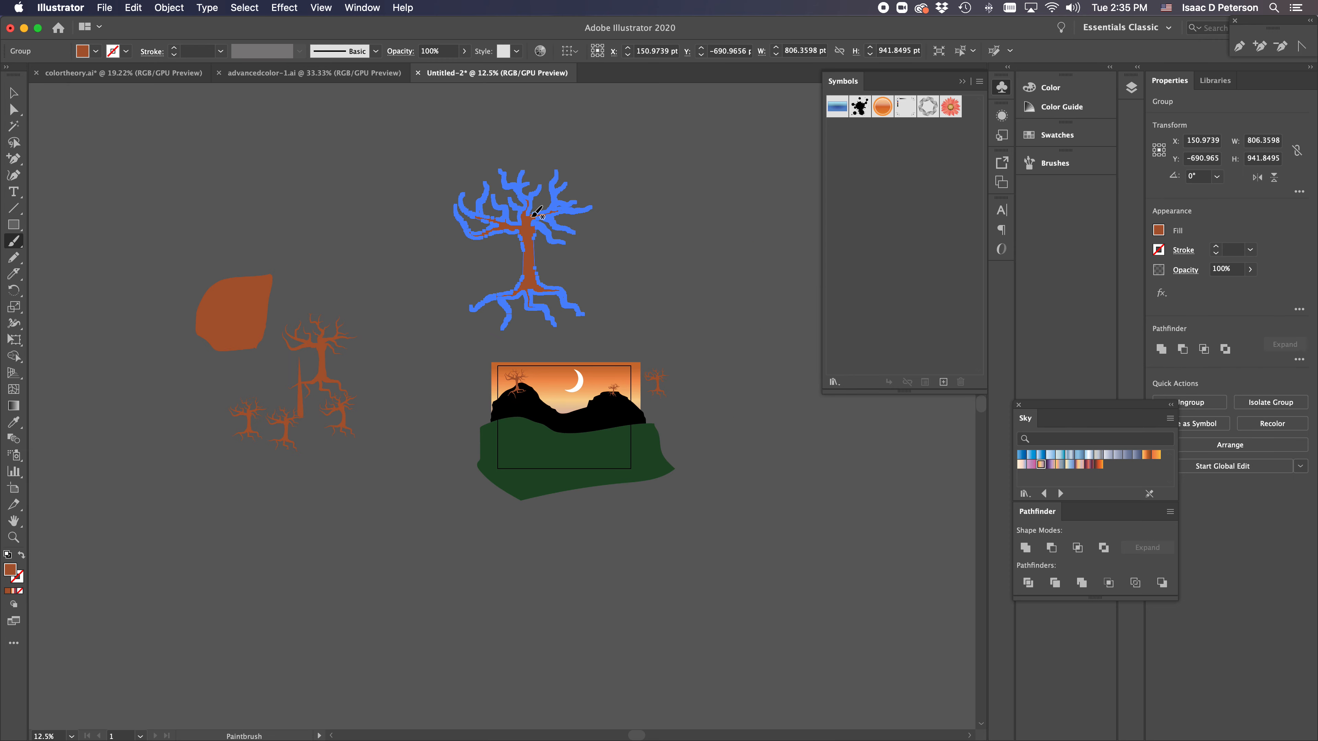
key(v)
scroll(532, 216, up, 4)
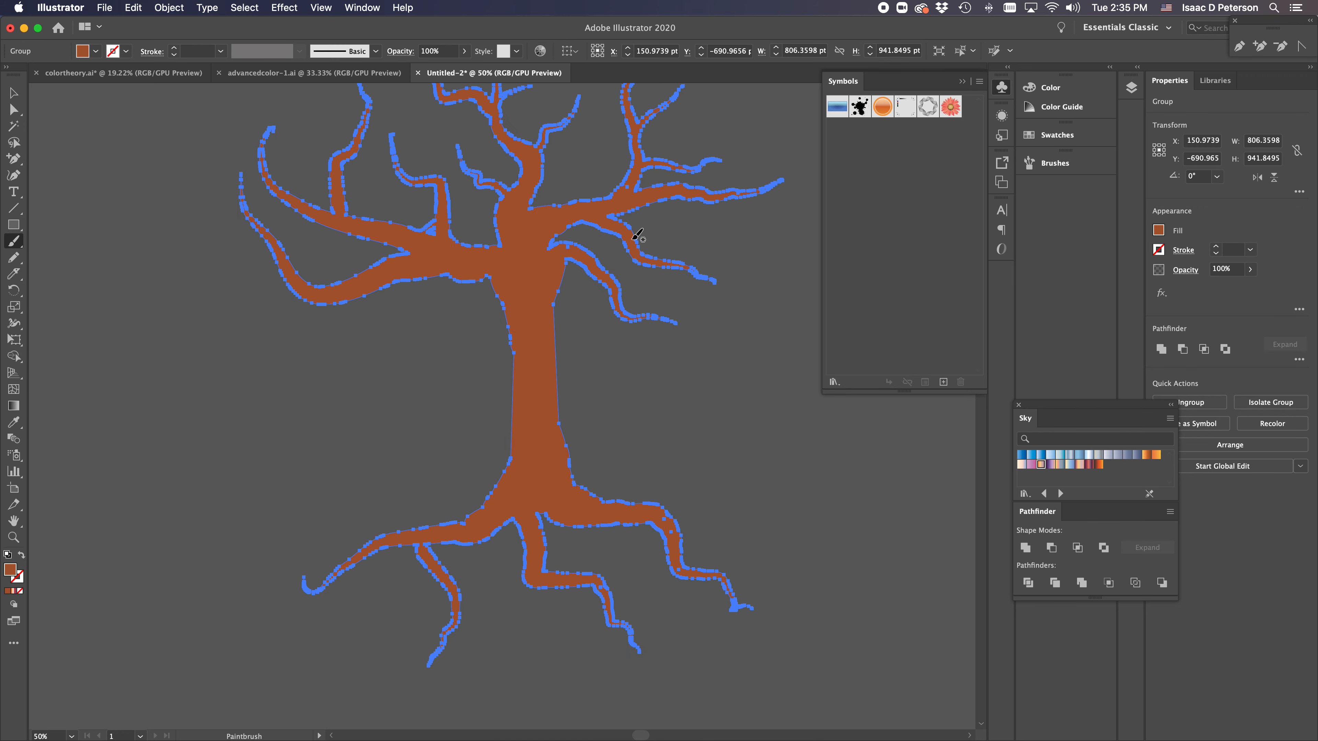
scroll(632, 239, up, 5)
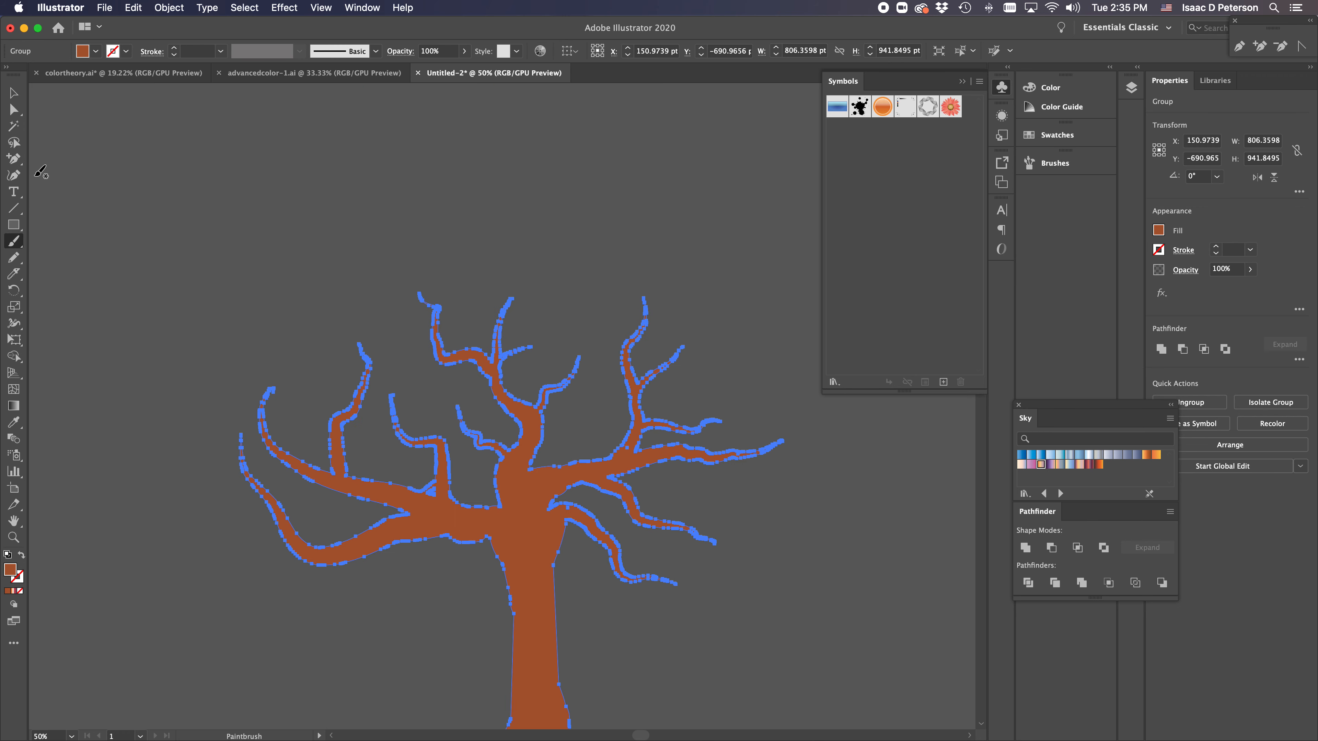
click(14, 226)
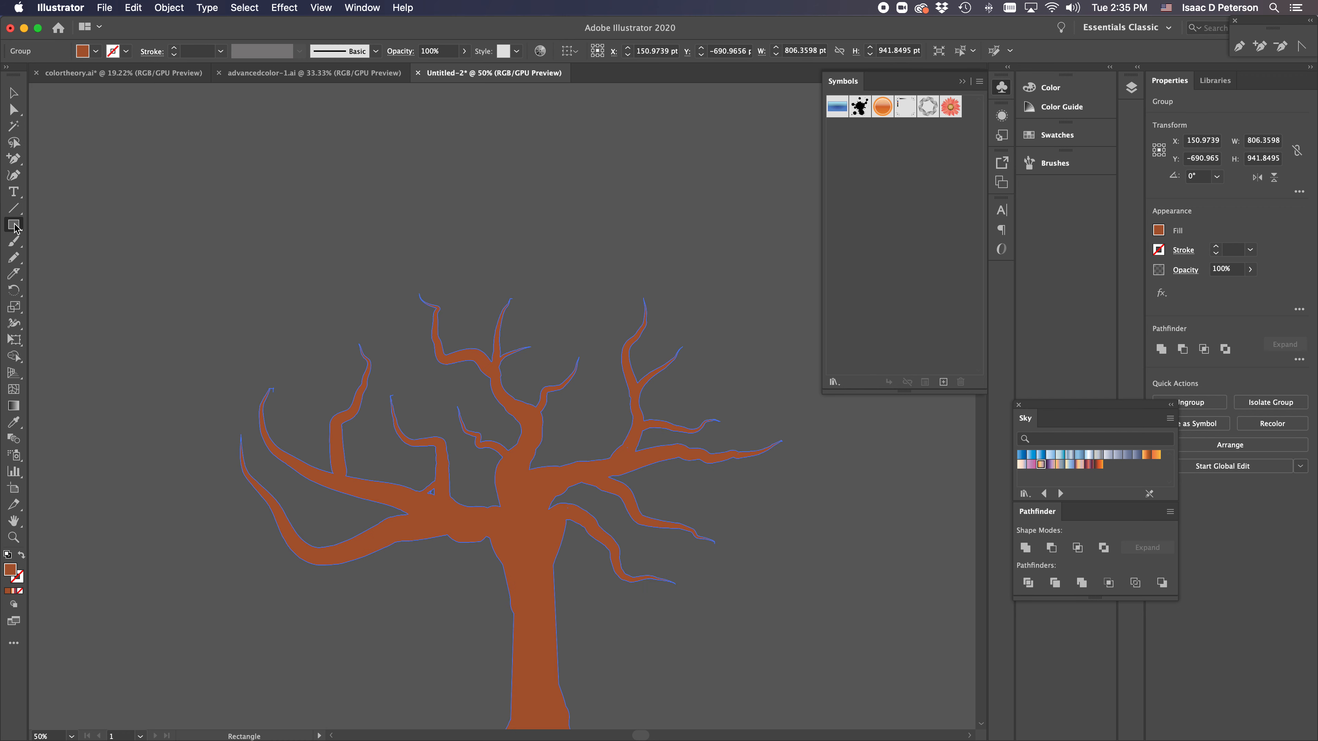
click(14, 224)
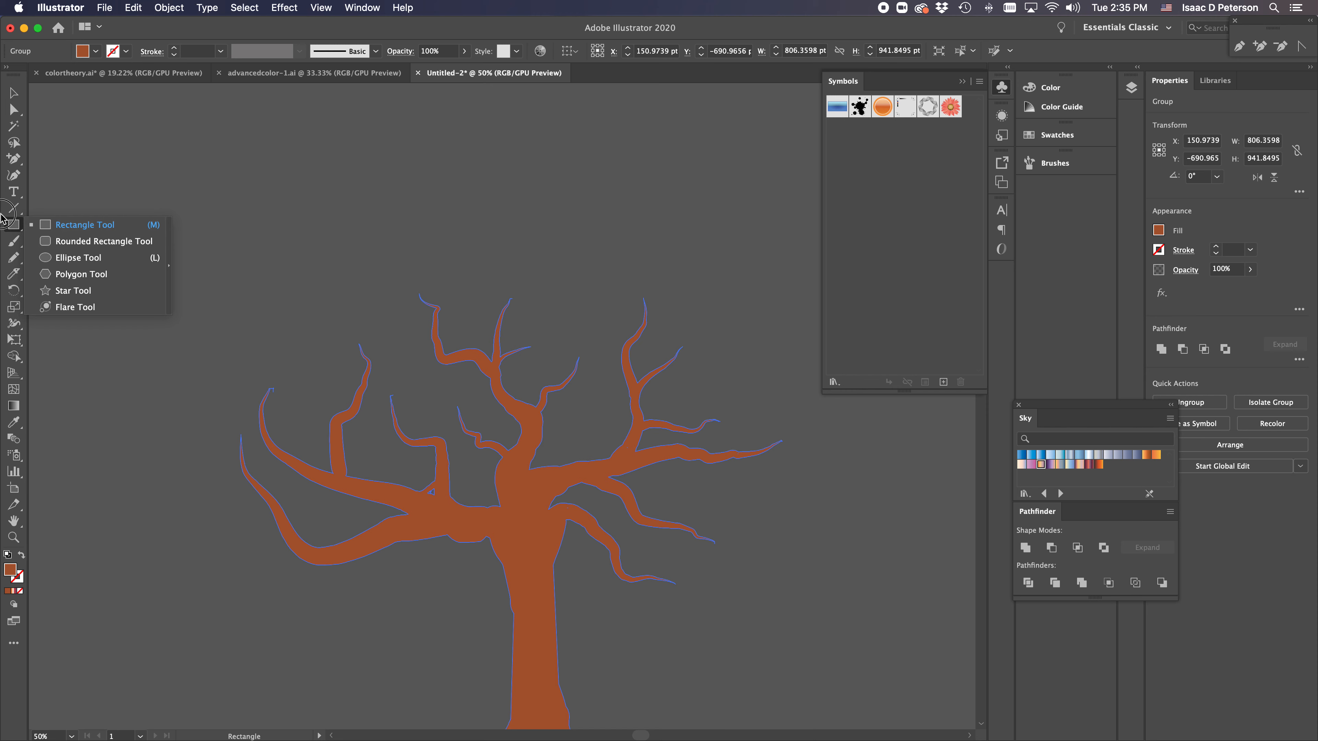
double_click(12, 573)
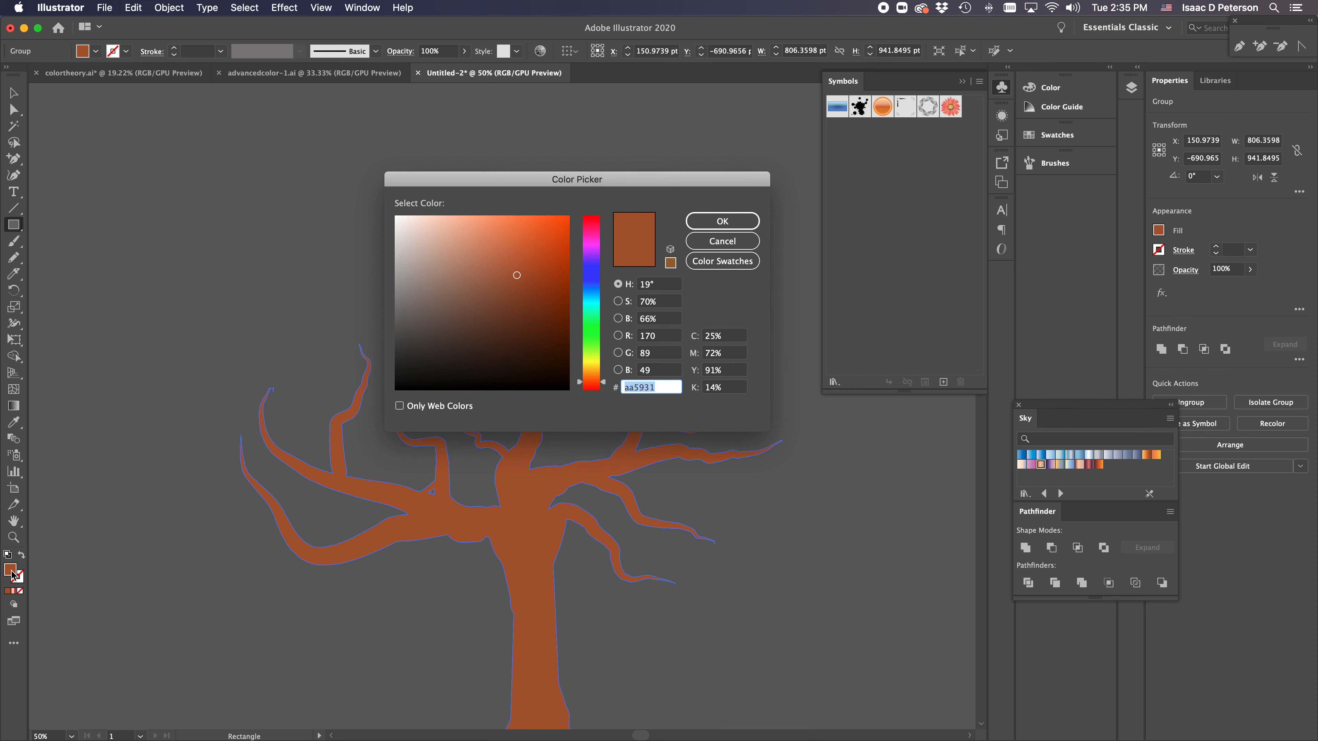
click(596, 318)
drag(534, 276, 536, 312)
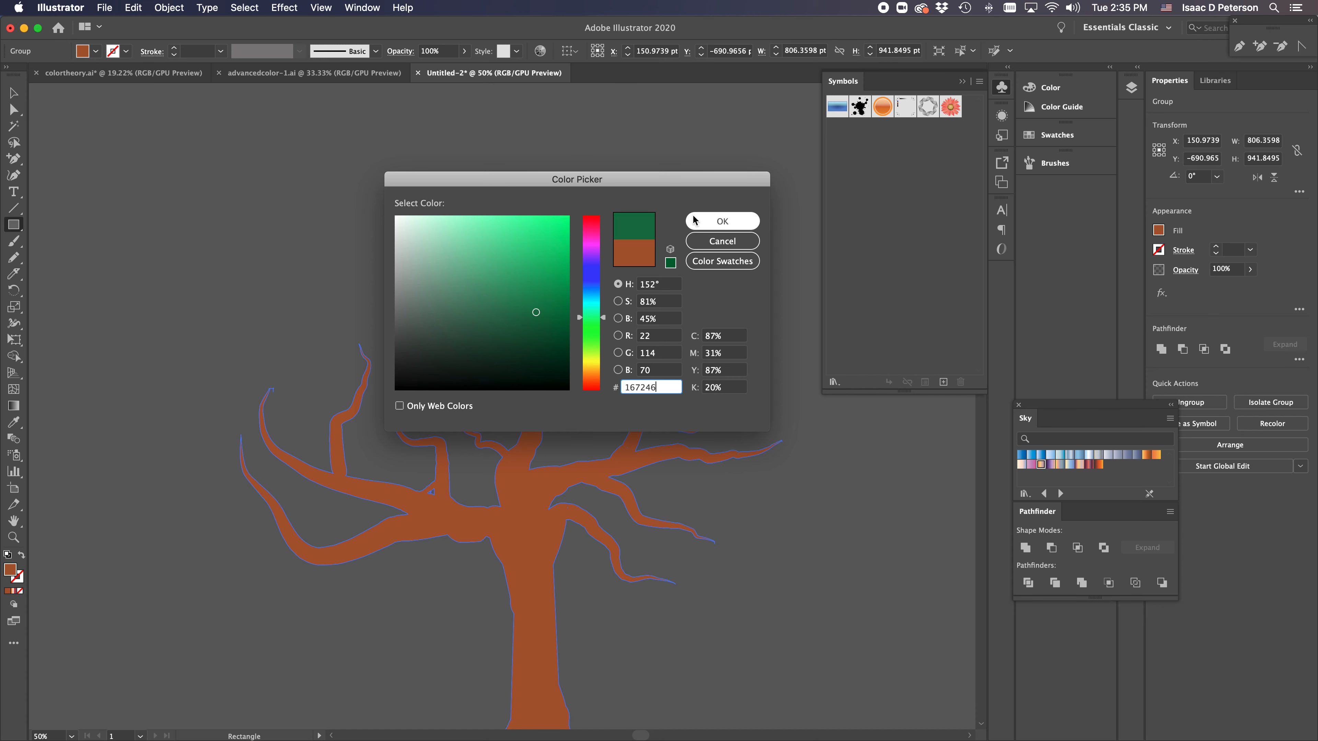
click(692, 219)
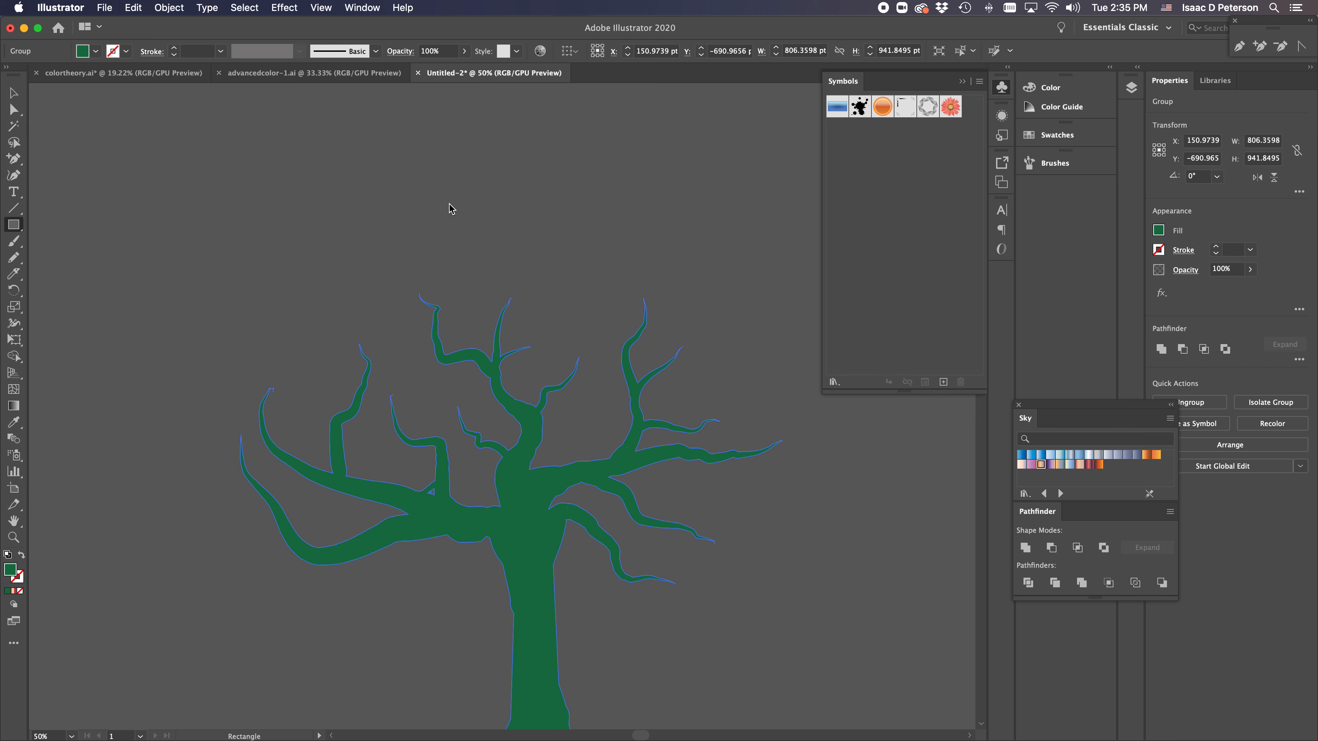
key(super+z)
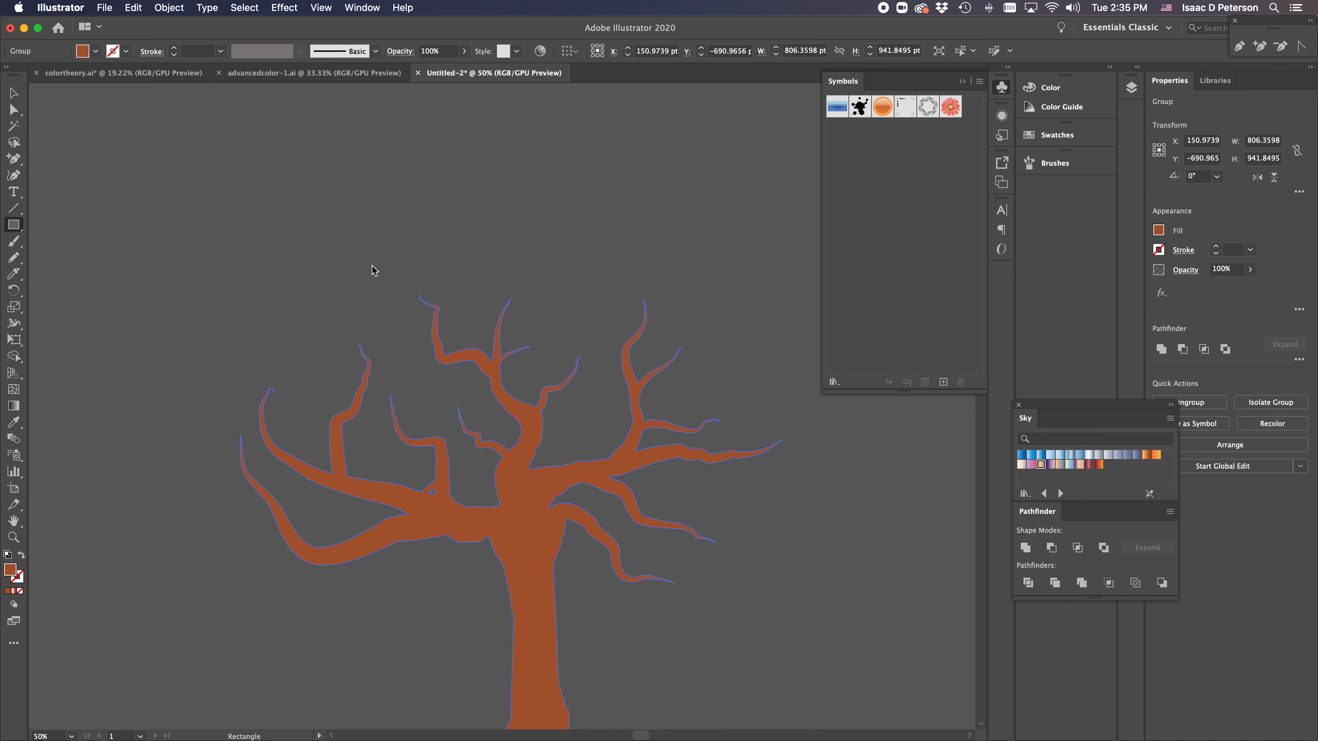
Deselect the tree and set the fill for new shapes to a muted dark green
super+click(280, 144)
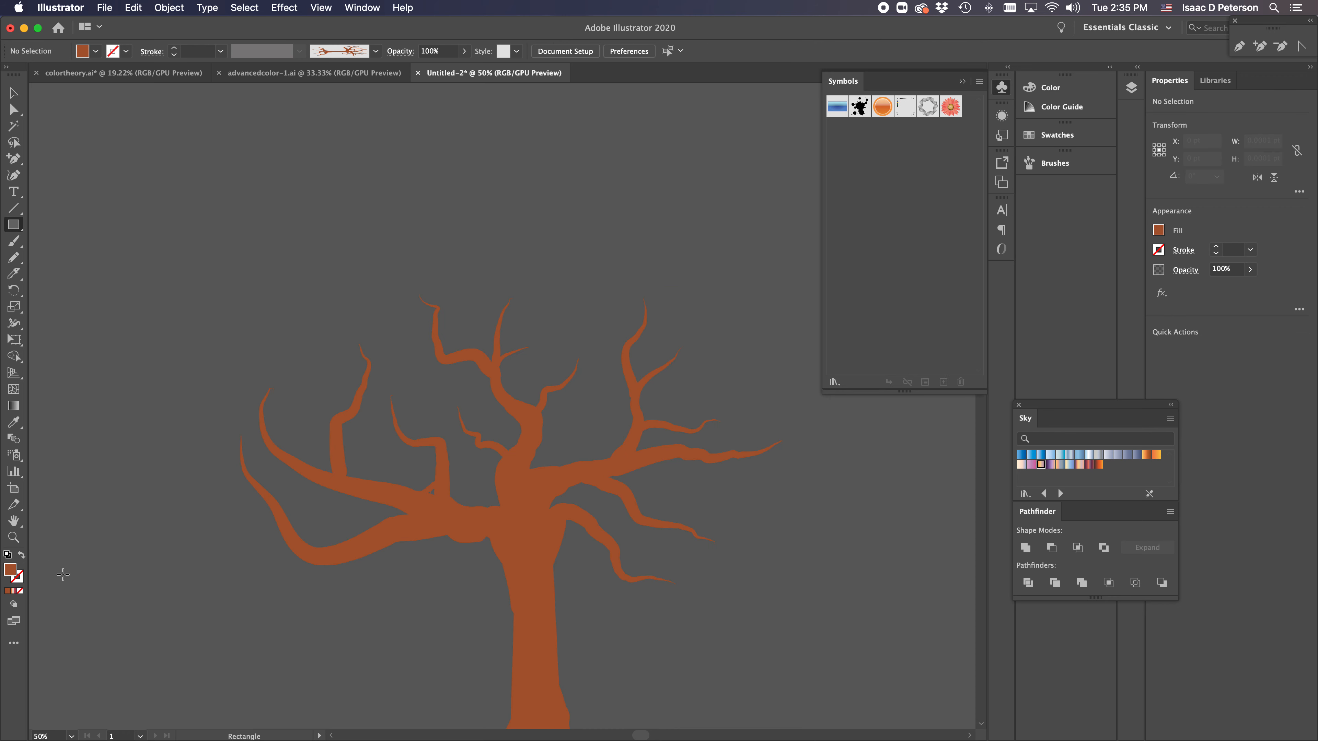
double_click(12, 572)
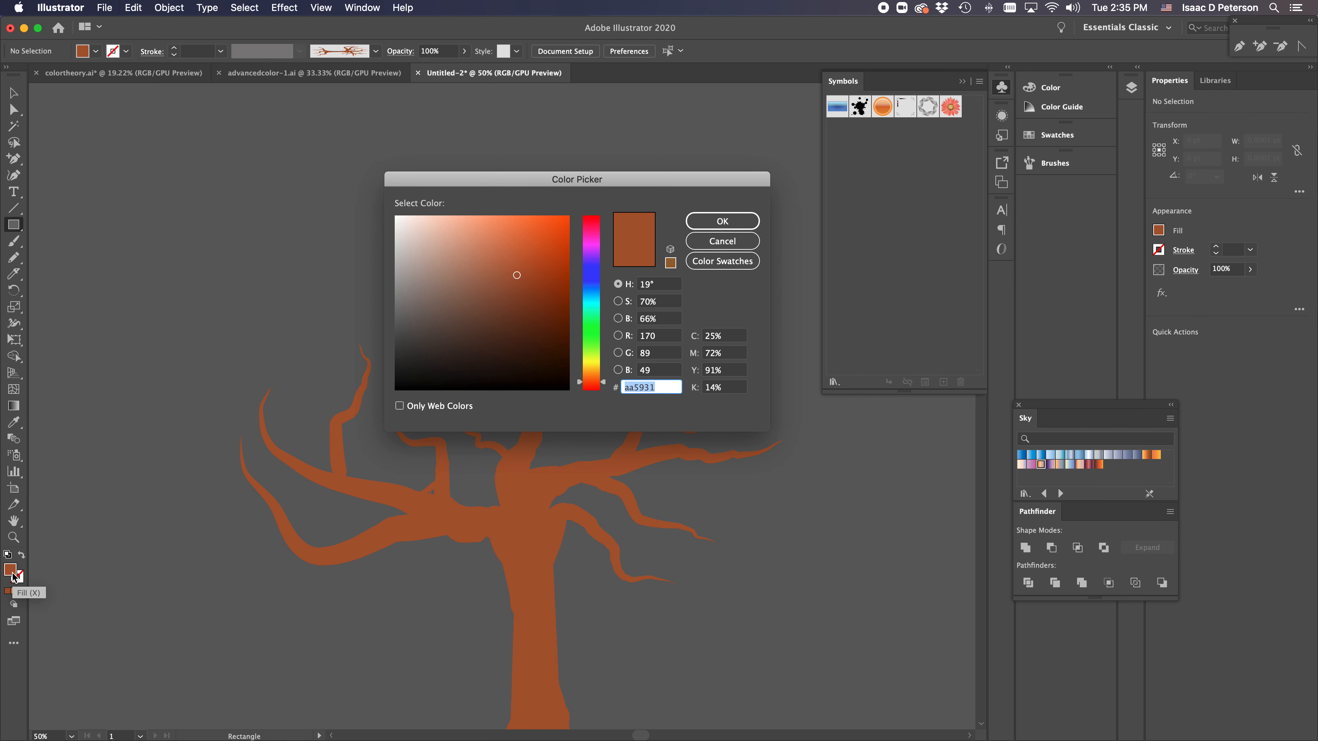
click(598, 332)
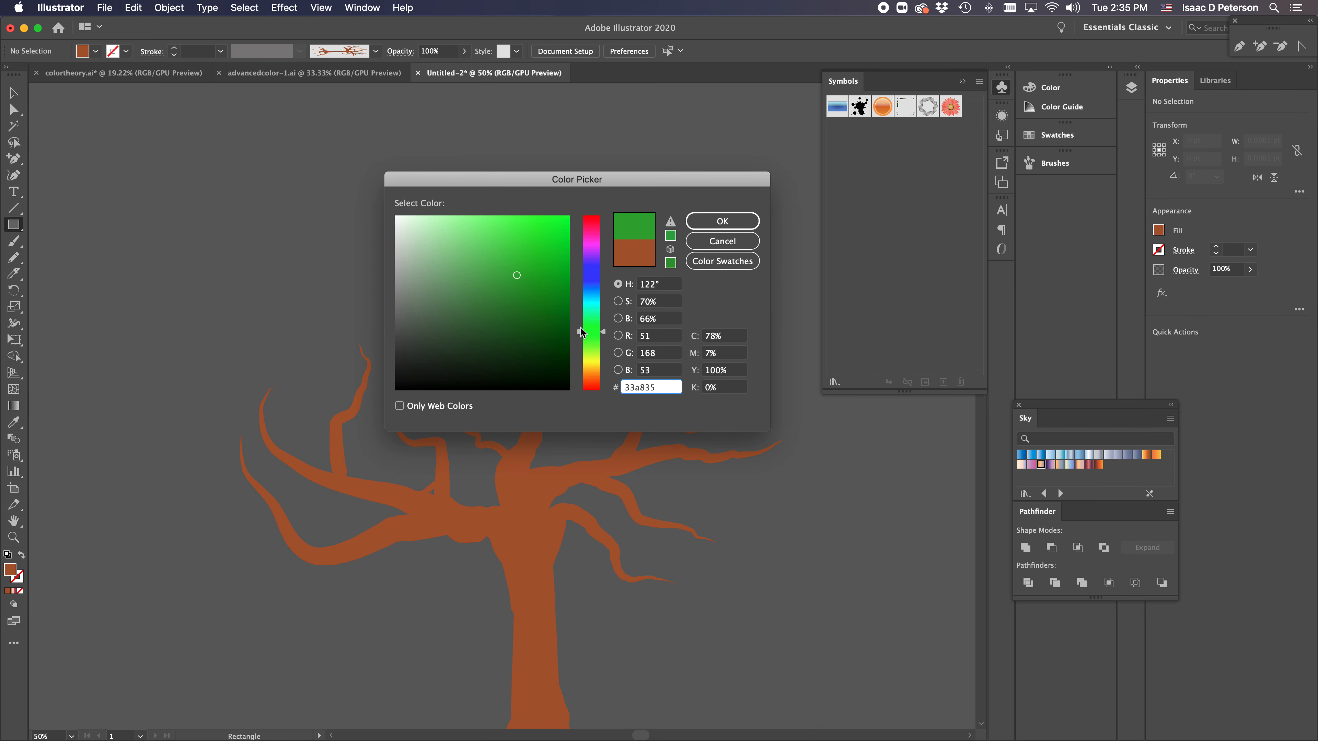
click(519, 308)
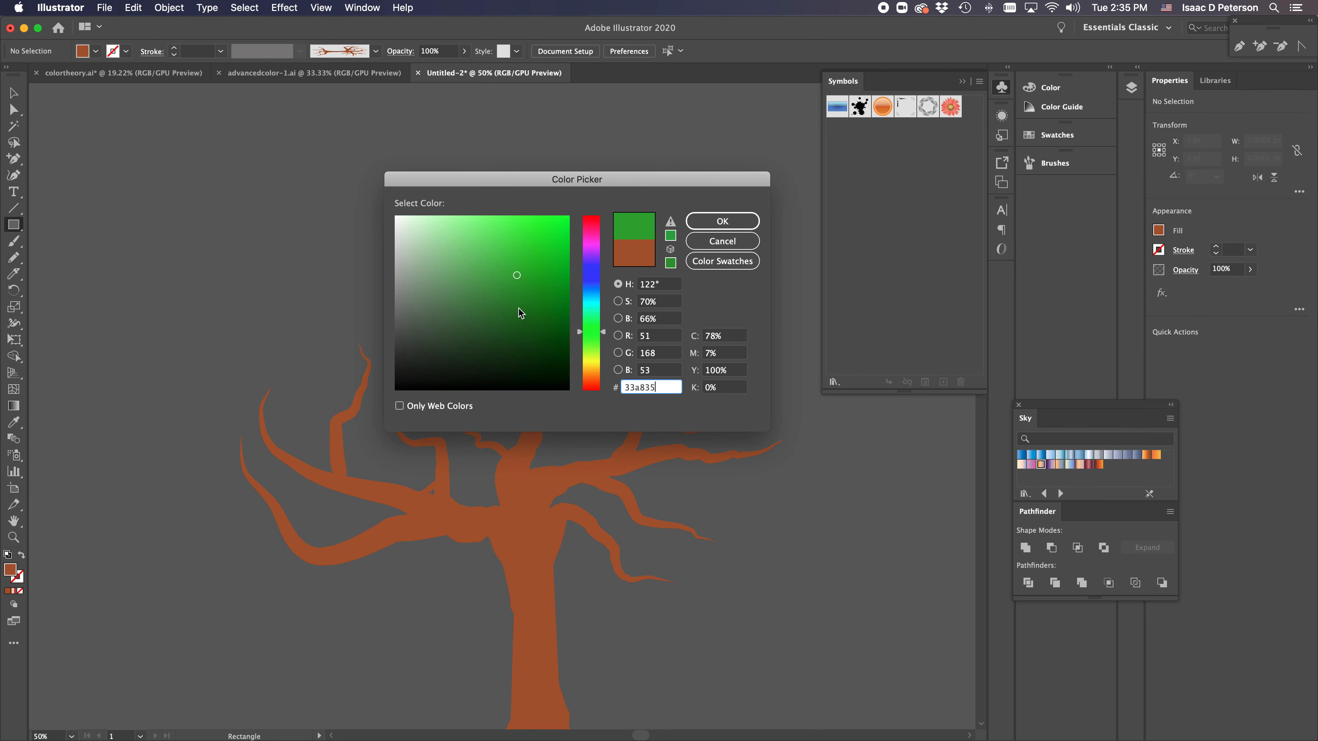
click(533, 291)
click(533, 287)
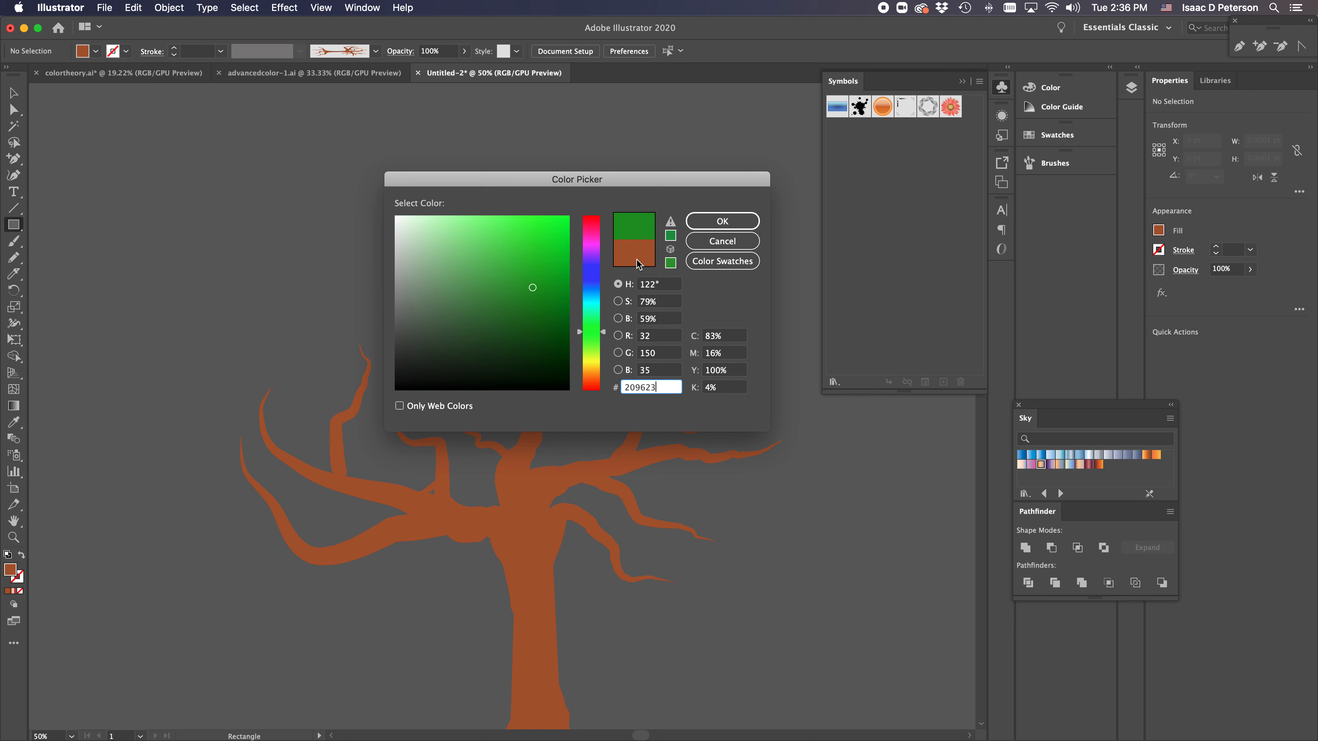
click(523, 317)
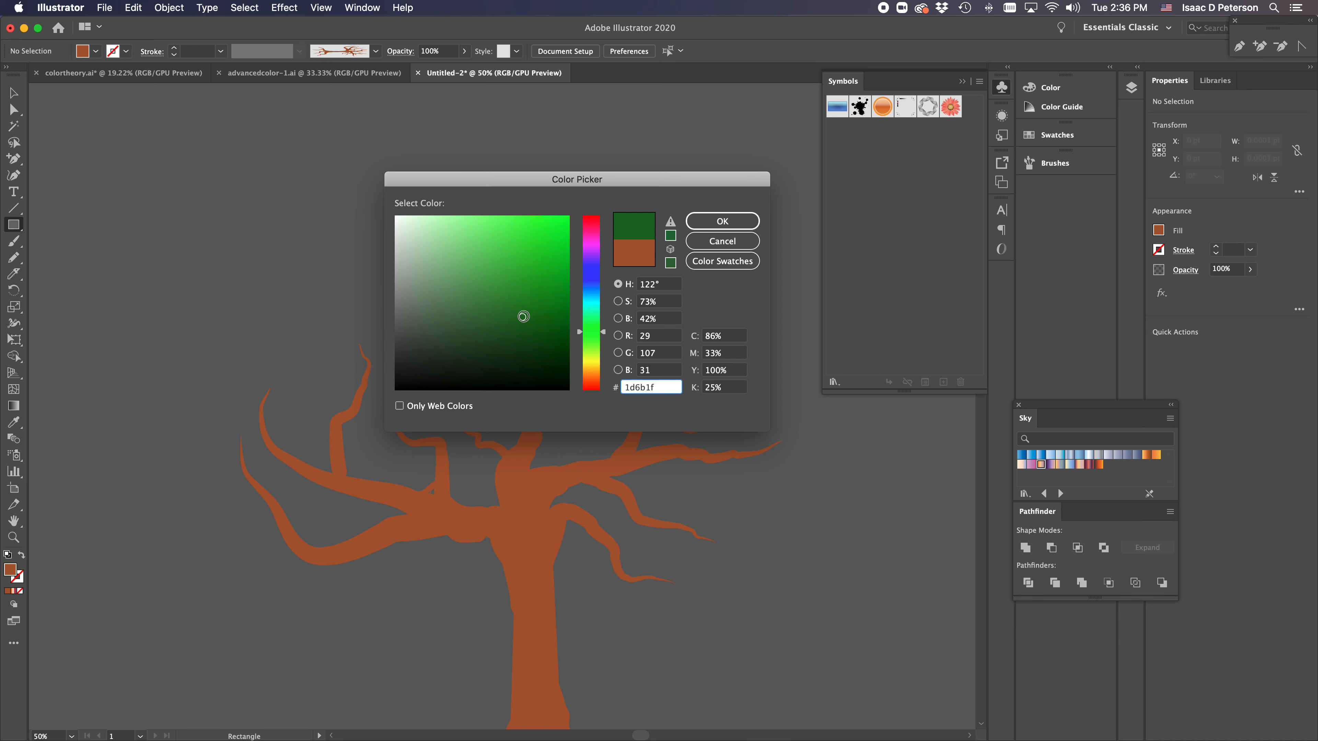
click(524, 301)
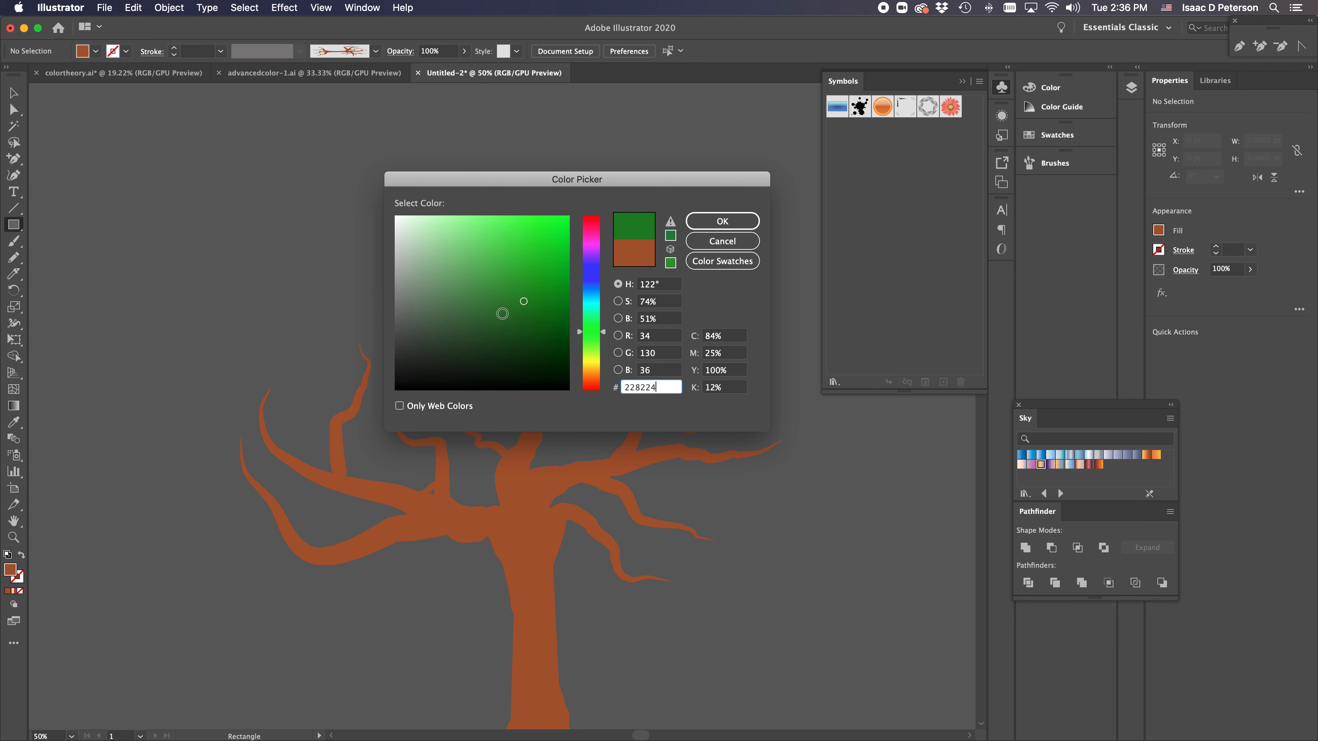
drag(502, 313, 488, 312)
click(719, 222)
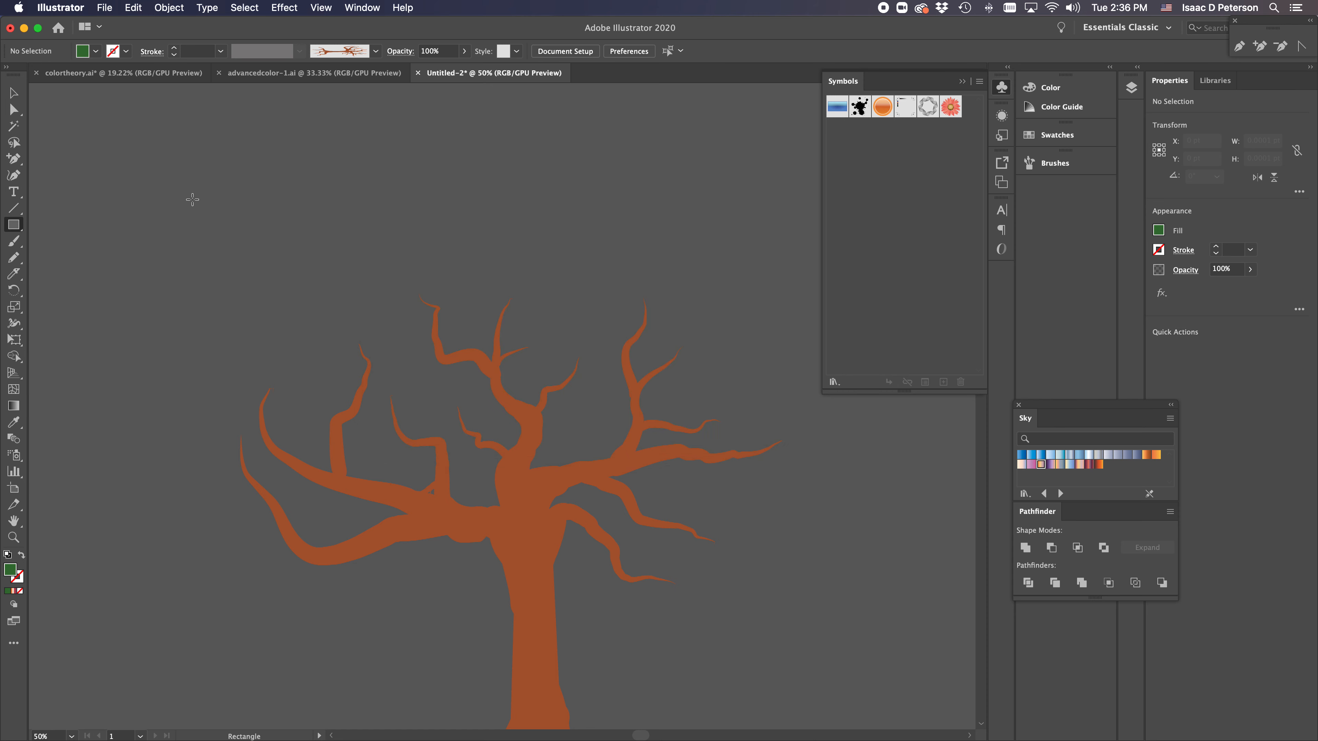
Draw a green ellipse about 72 by 70 pt and a triangle about 85 by 74 pt above the tree's left branches
click(17, 226)
drag(17, 225, 46, 263)
drag(285, 213, 335, 261)
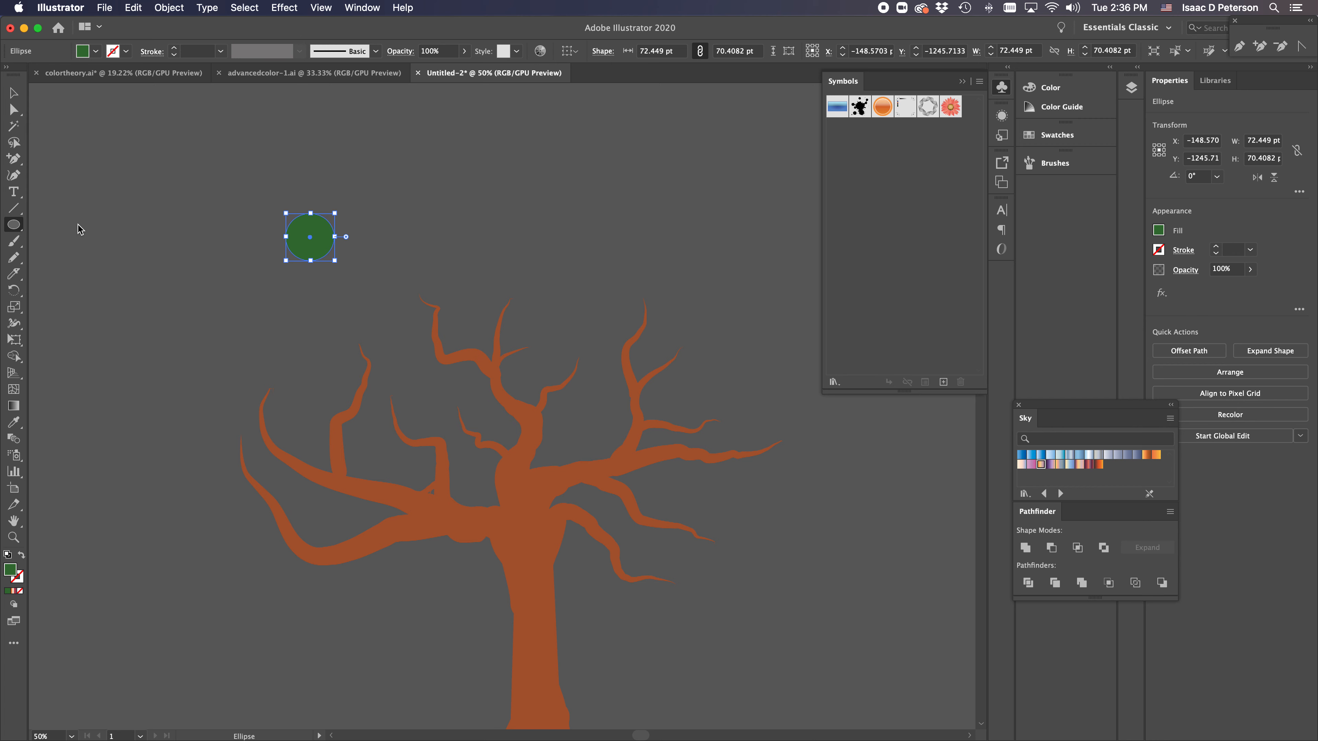
drag(13, 224, 52, 276)
drag(223, 269, 248, 295)
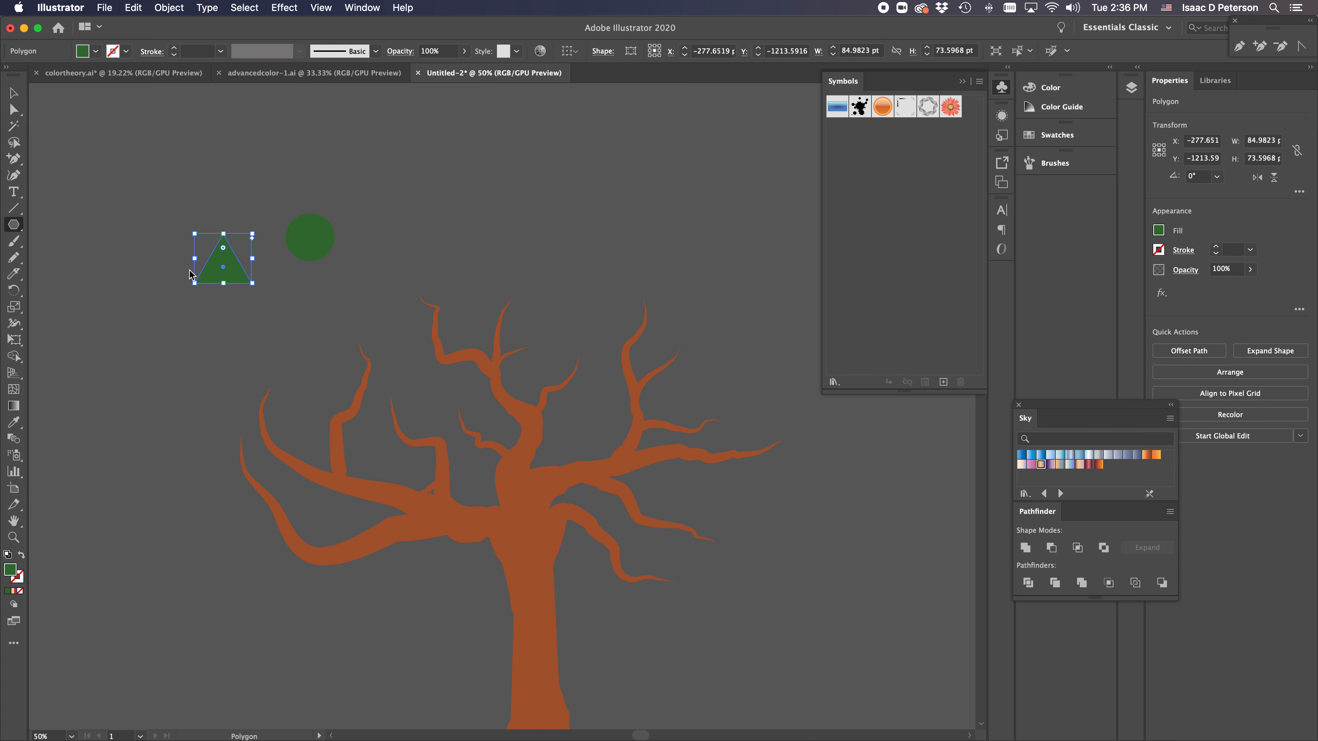
Narrow the triangle into a stem about 7 pt wide, centred horizontally on the circle and partly overlapping its lower edge
click(14, 93)
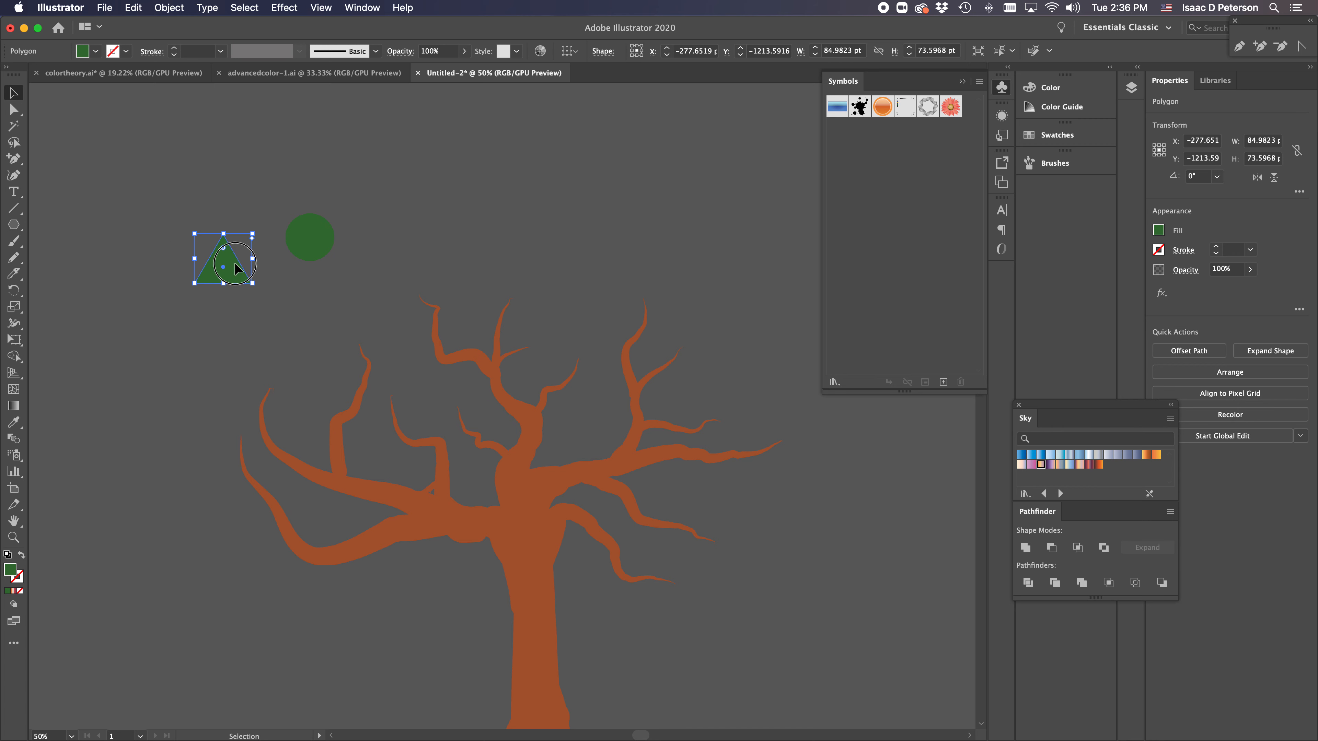
drag(235, 267, 361, 305)
click(273, 208)
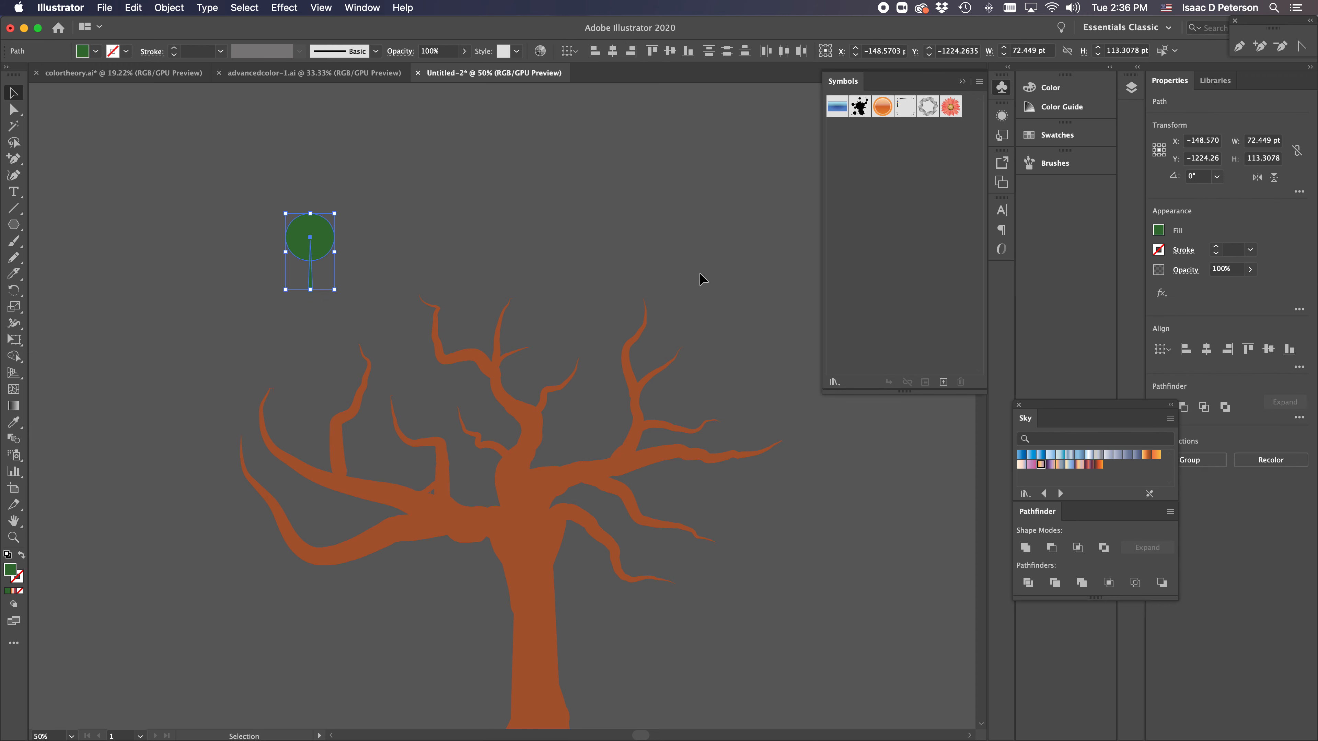
click(1208, 351)
click(582, 239)
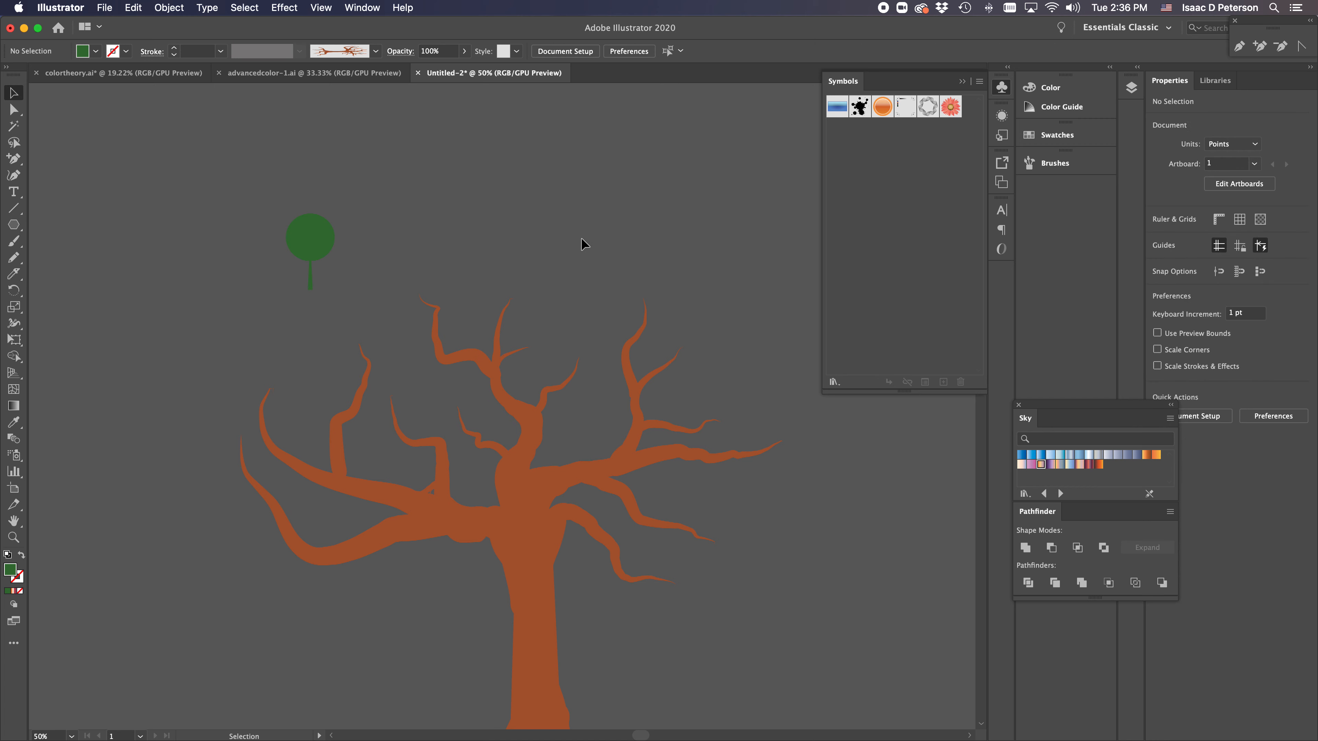
click(311, 284)
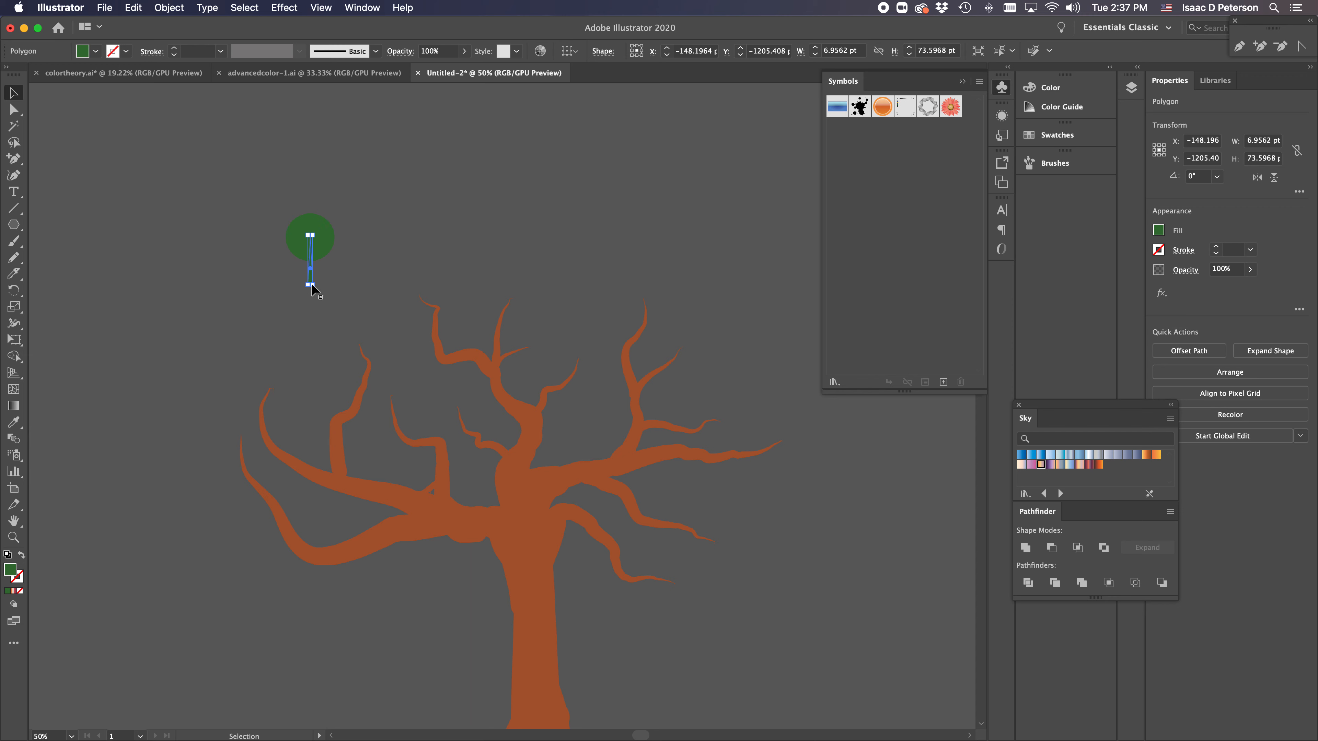
click(337, 206)
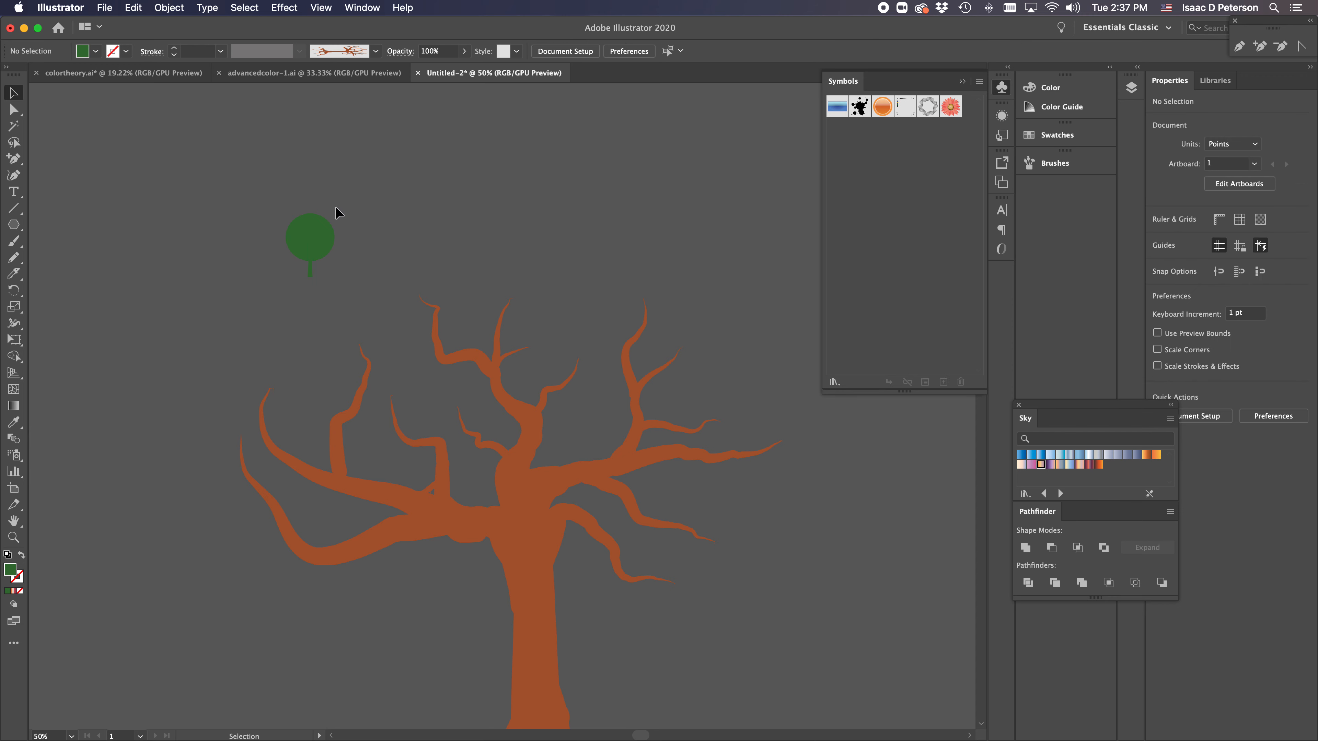
Convert the circle's top anchor point to a corner and raise it about 28 pt to form a pointed leaf tip
click(324, 234)
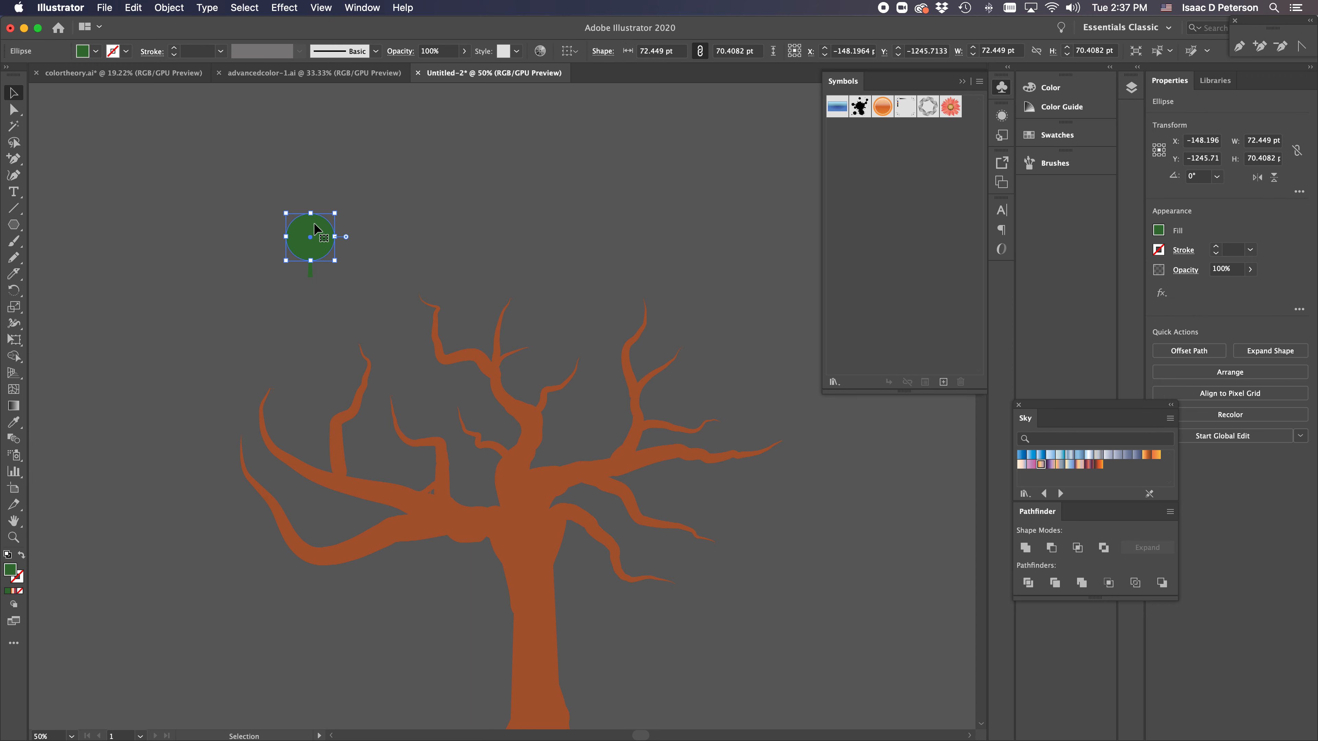
scroll(314, 224, up, 4)
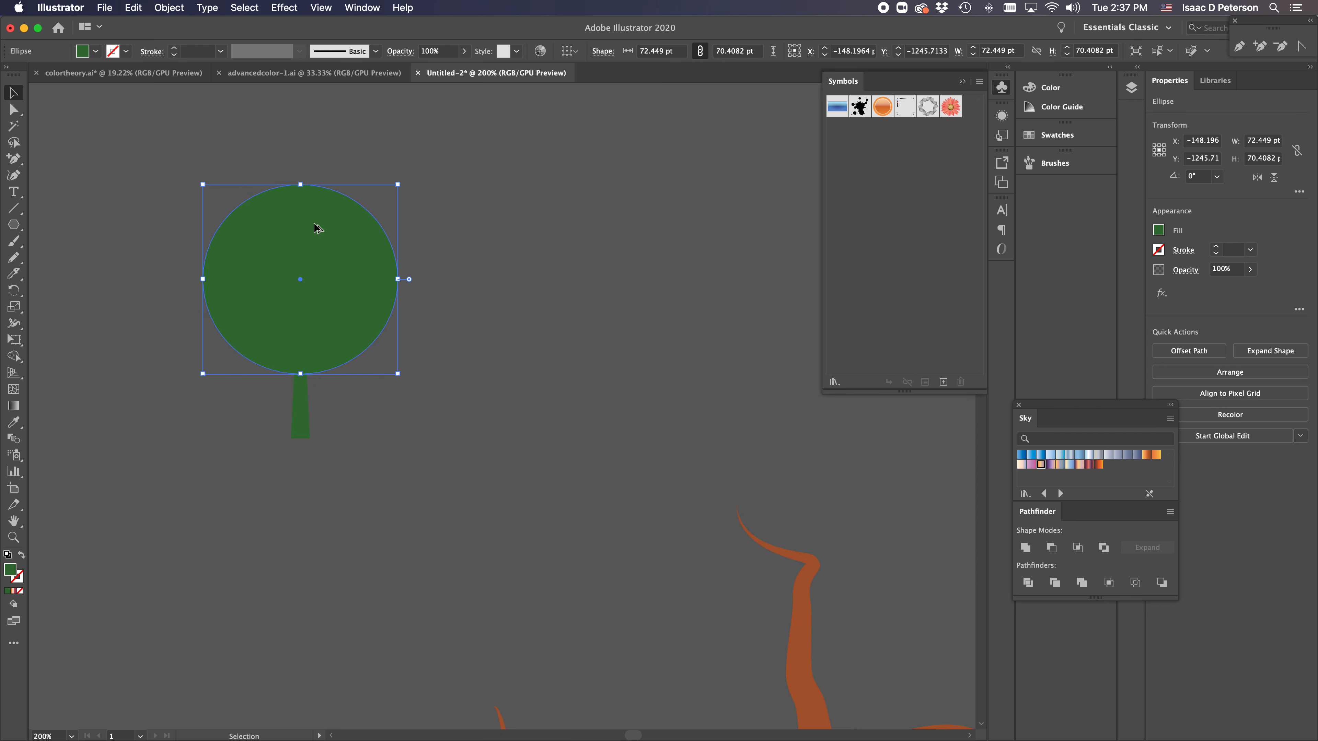
click(14, 109)
click(301, 185)
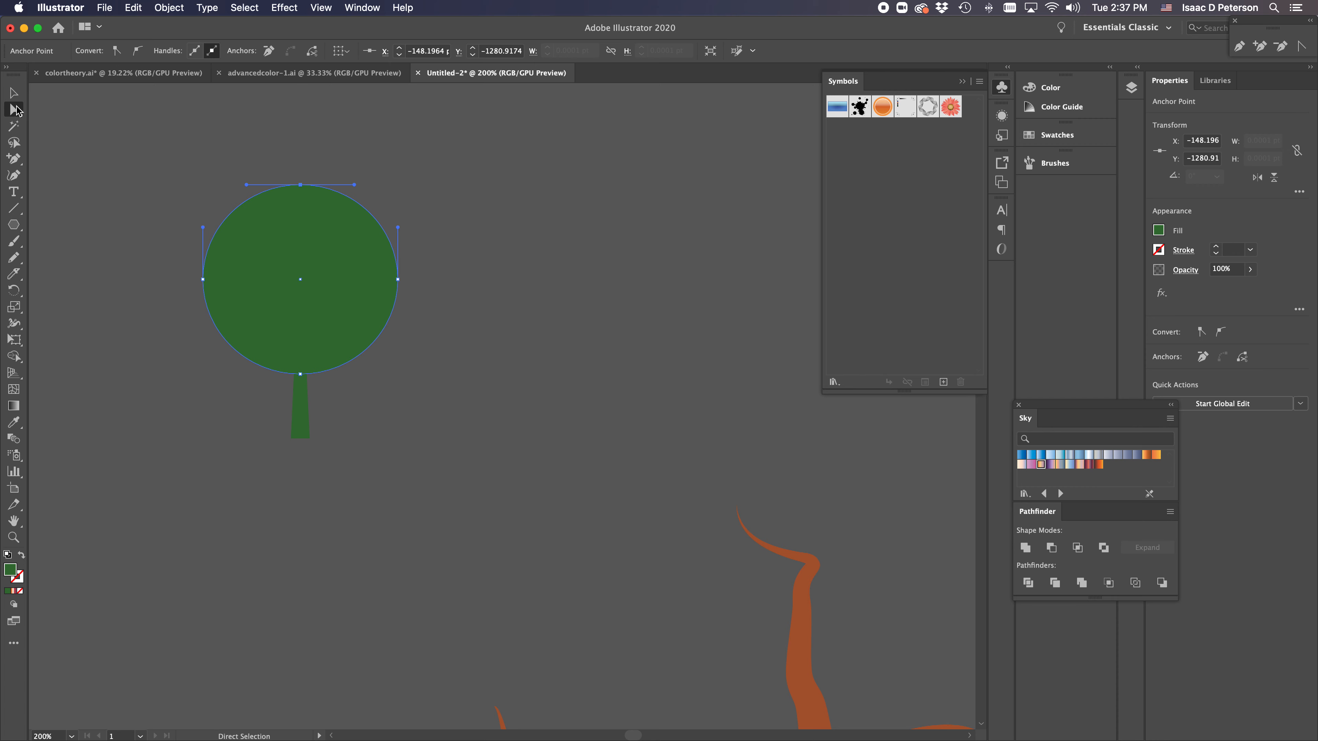
drag(17, 161, 57, 157)
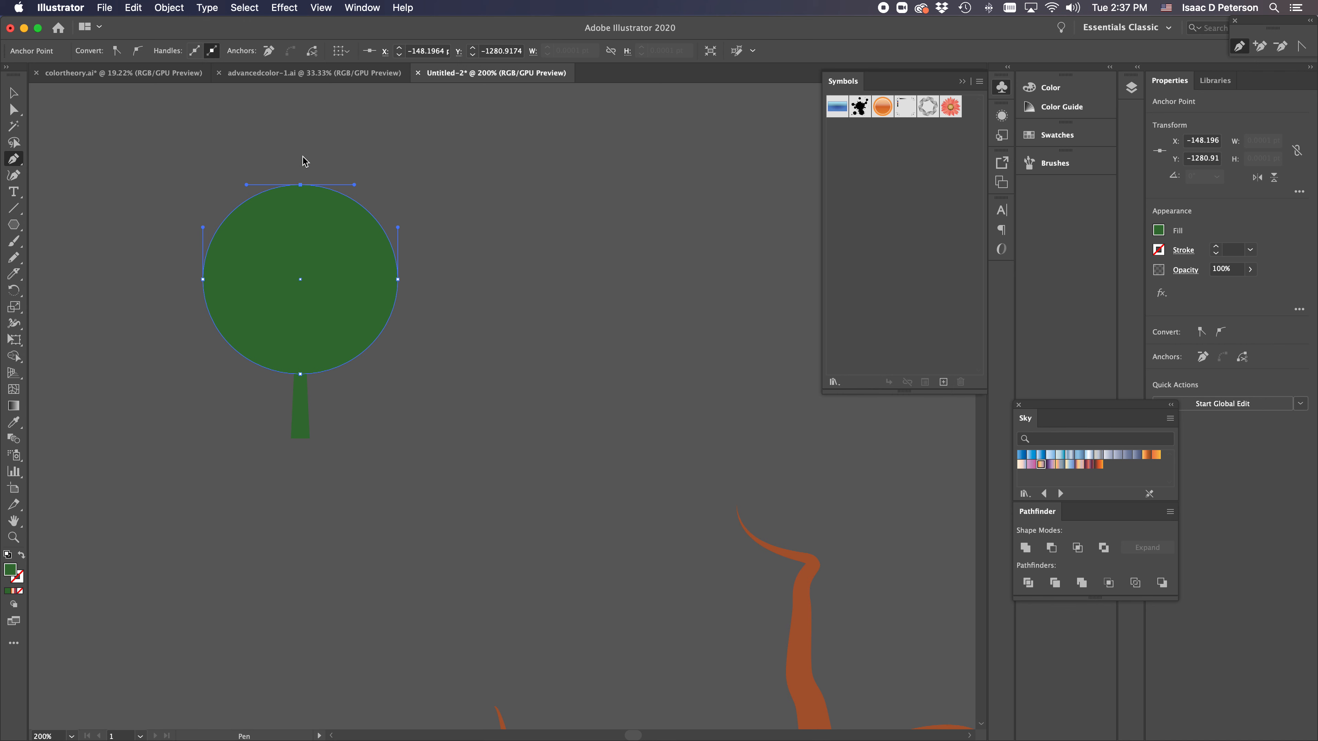
key(alt)
alt+click(301, 184)
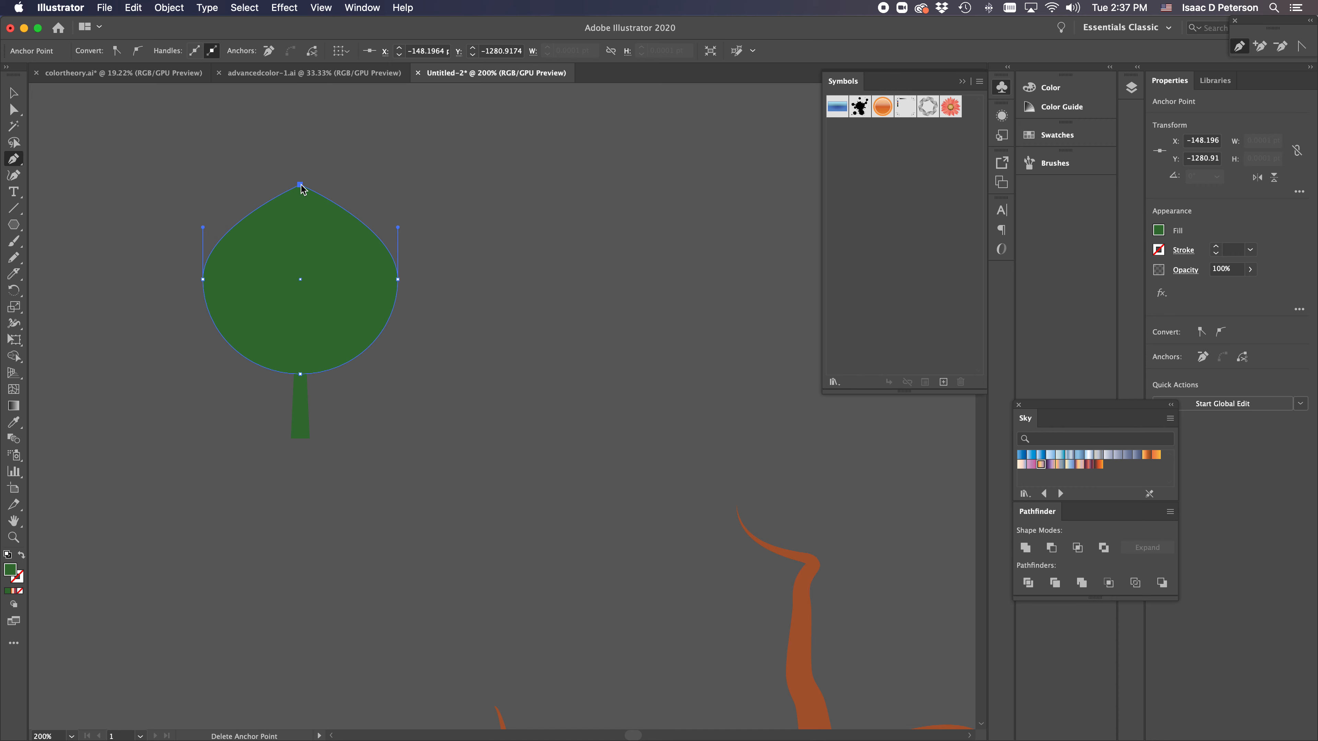
key(super)
drag(300, 185, 297, 109)
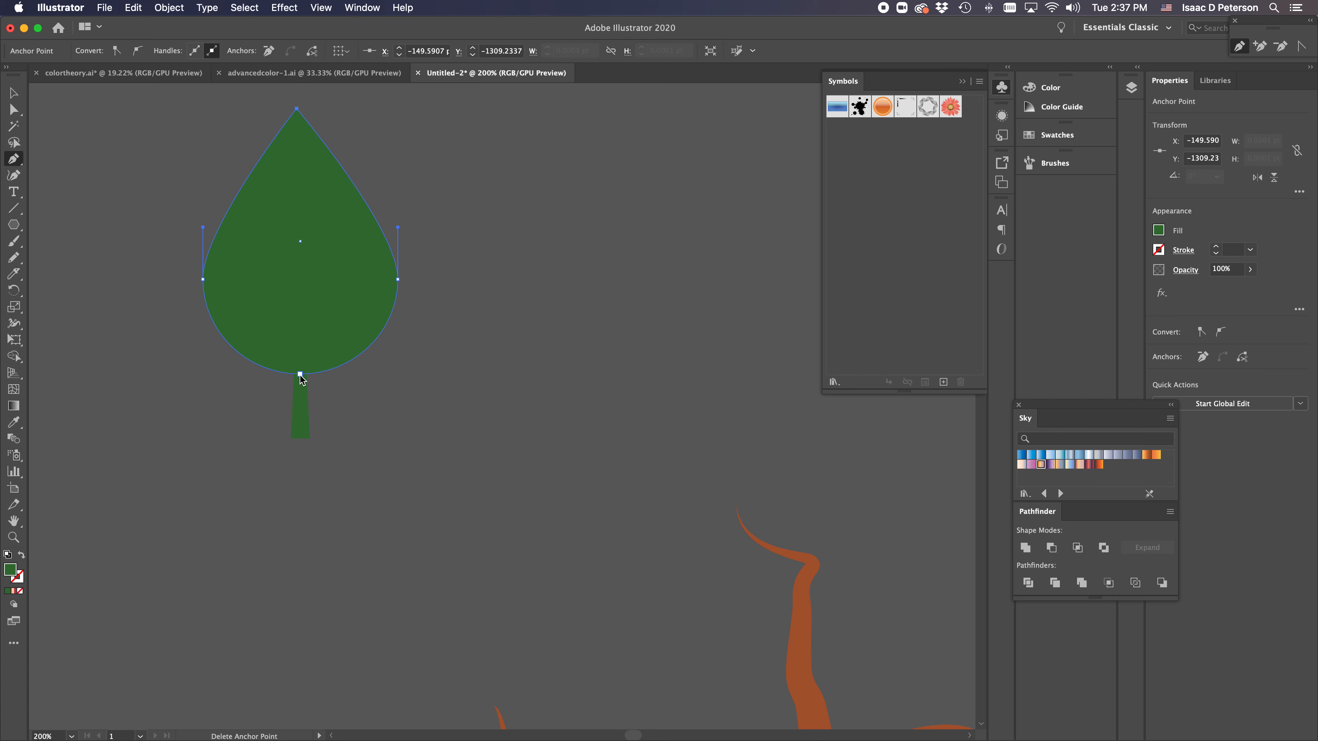
Angle both direction handles of the leaf's bottom anchor point downward separately, so the curves dip towards the stem
drag(300, 380, 229, 388)
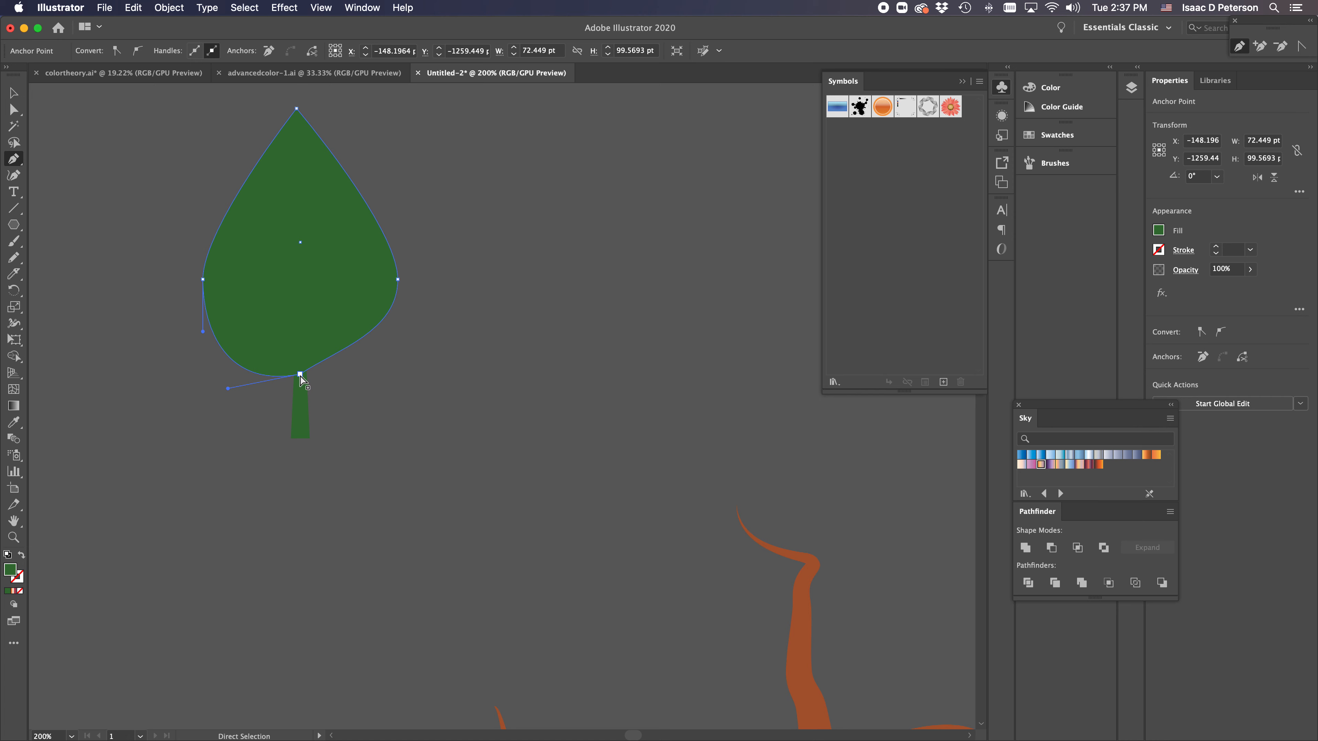
super+click(300, 375)
drag(337, 350, 354, 393)
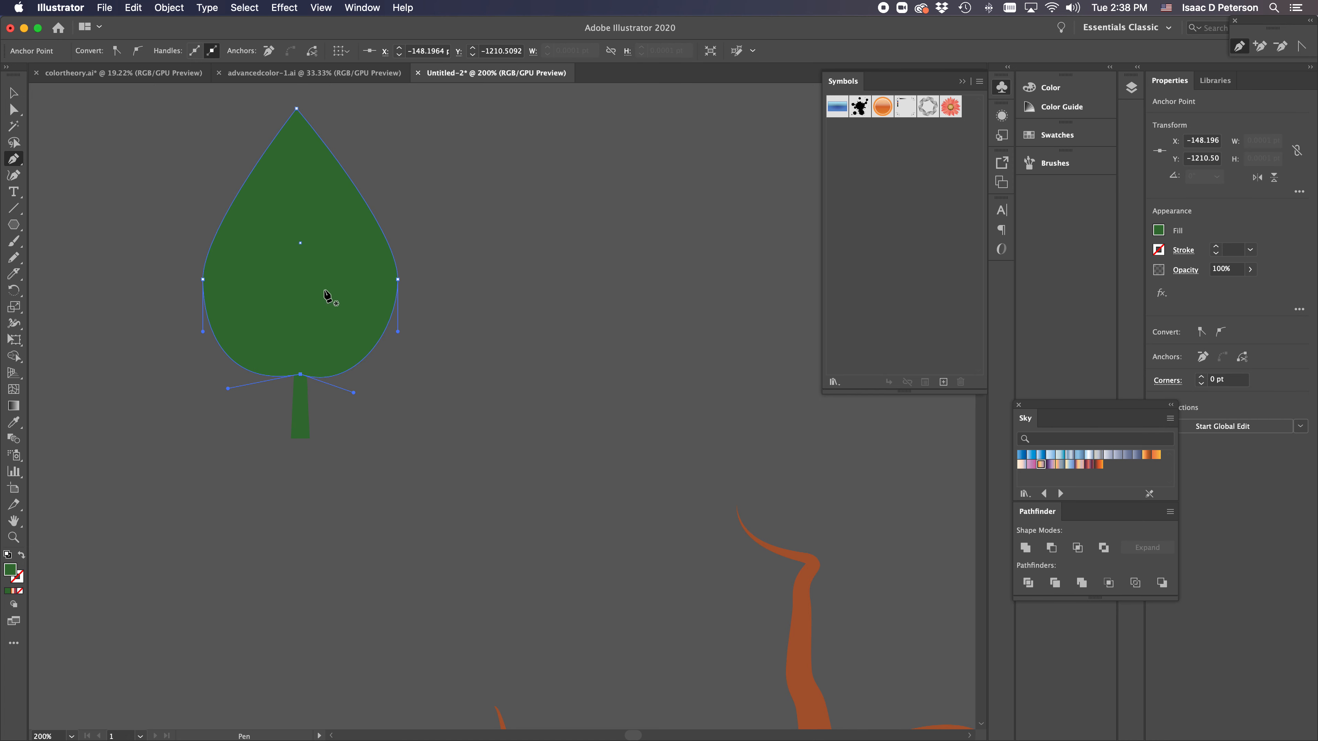
click(13, 93)
click(151, 158)
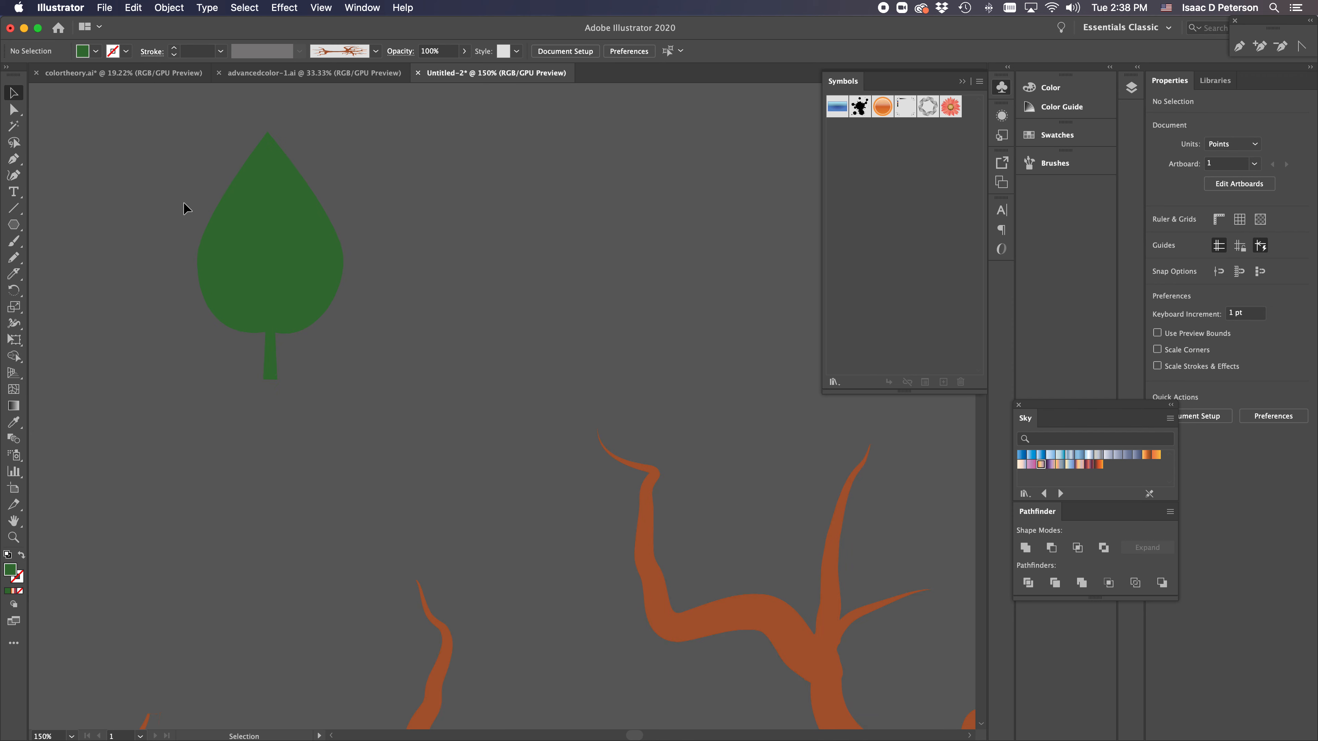
Group the leaf with its stem, scale it to about 54 by 91 pt and move it close to the upper-left branch
scroll(184, 203, down, 1)
scroll(184, 202, down, 2)
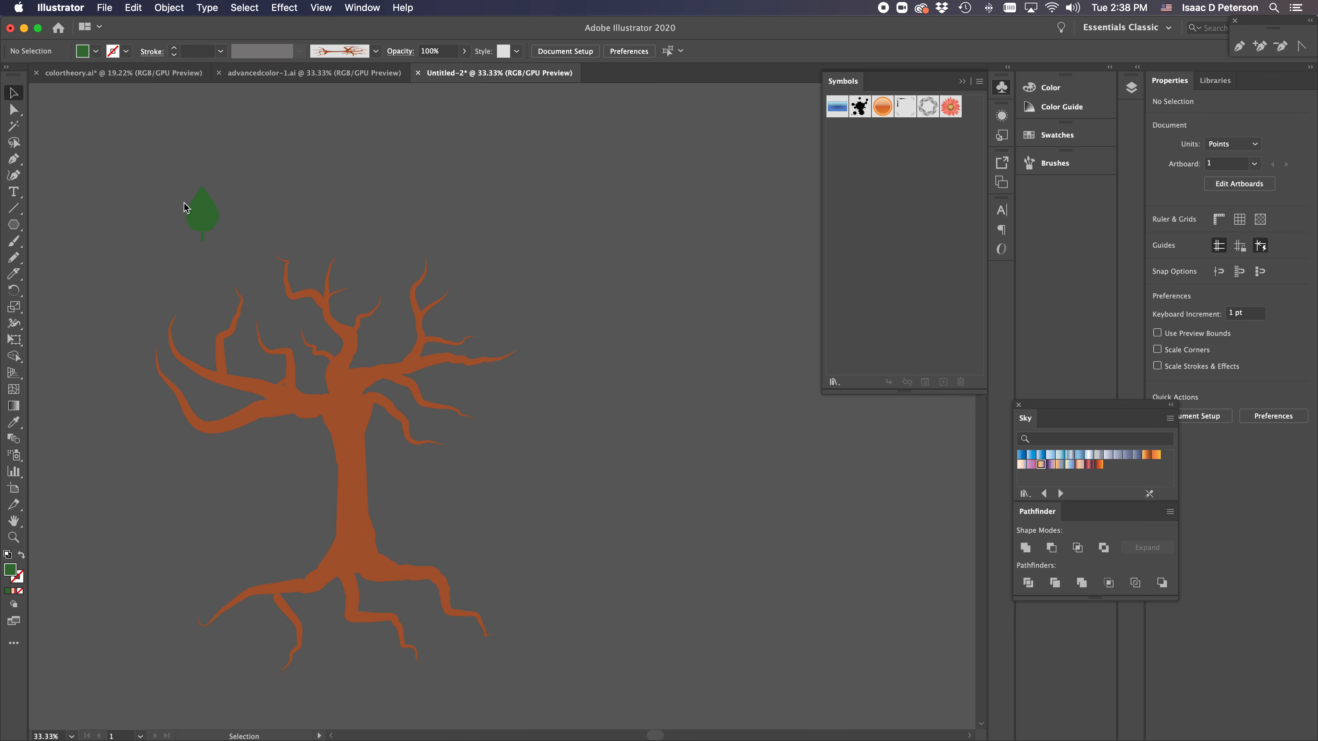
scroll(184, 207, up, 1)
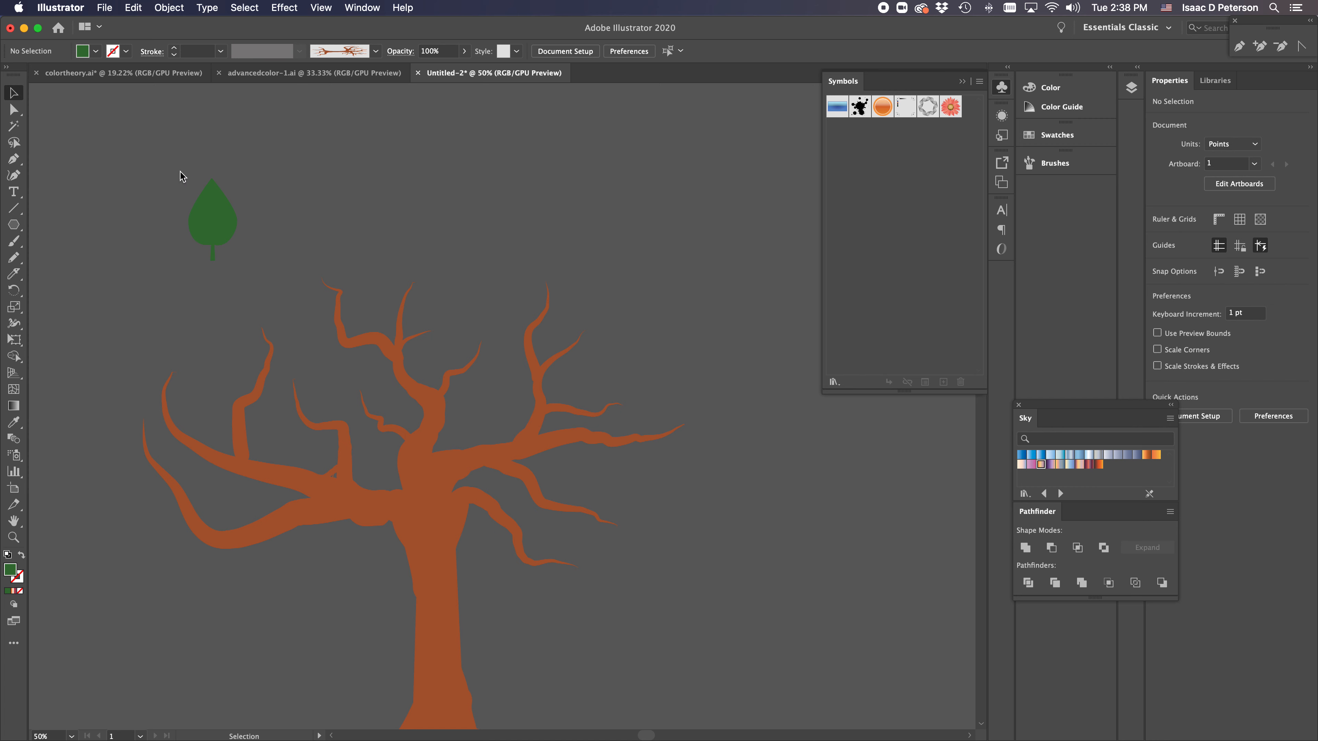
drag(235, 260, 254, 193)
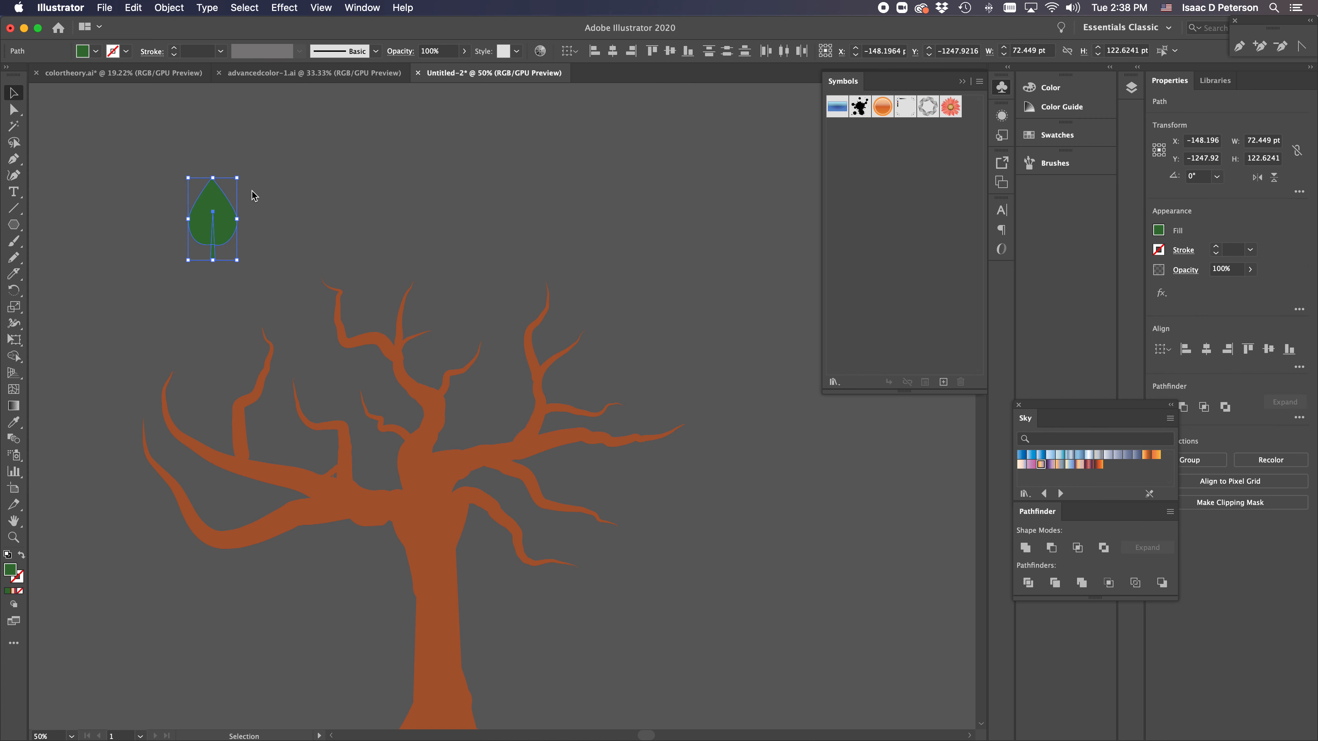
key(super+g)
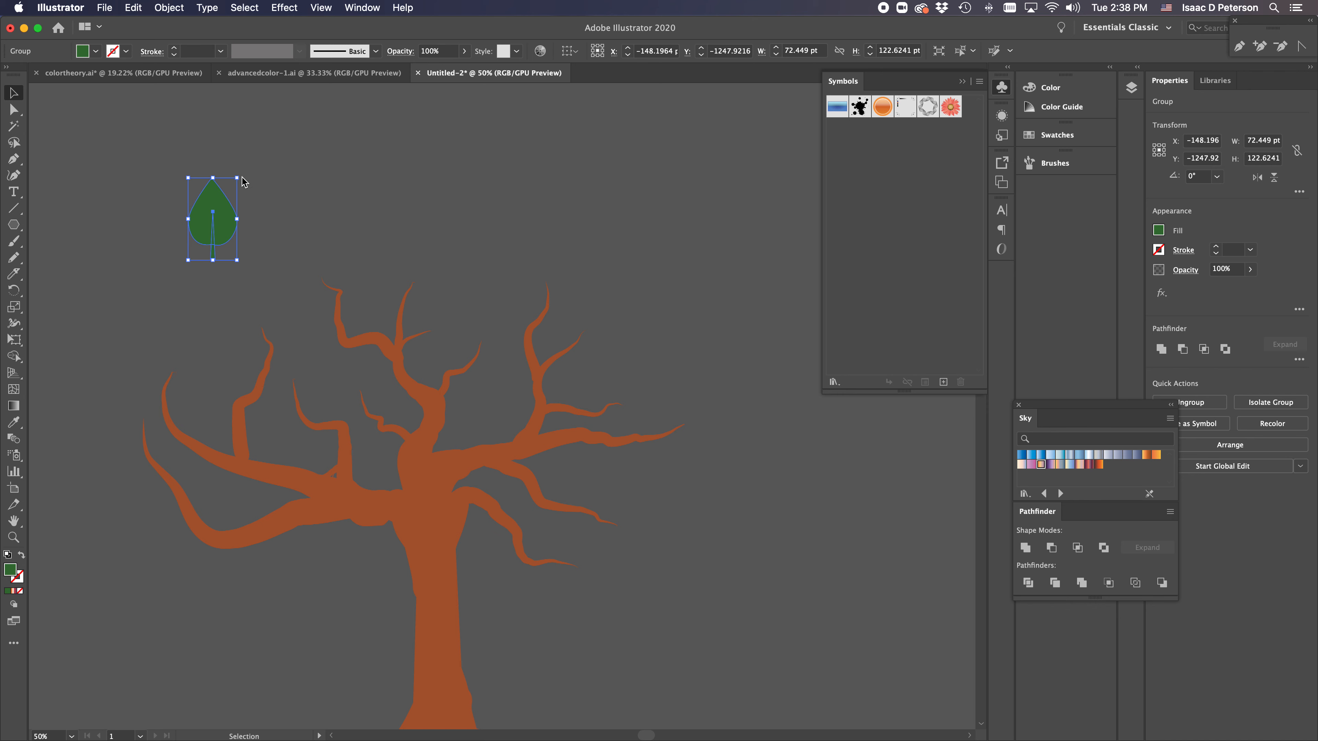
drag(237, 178, 260, 292)
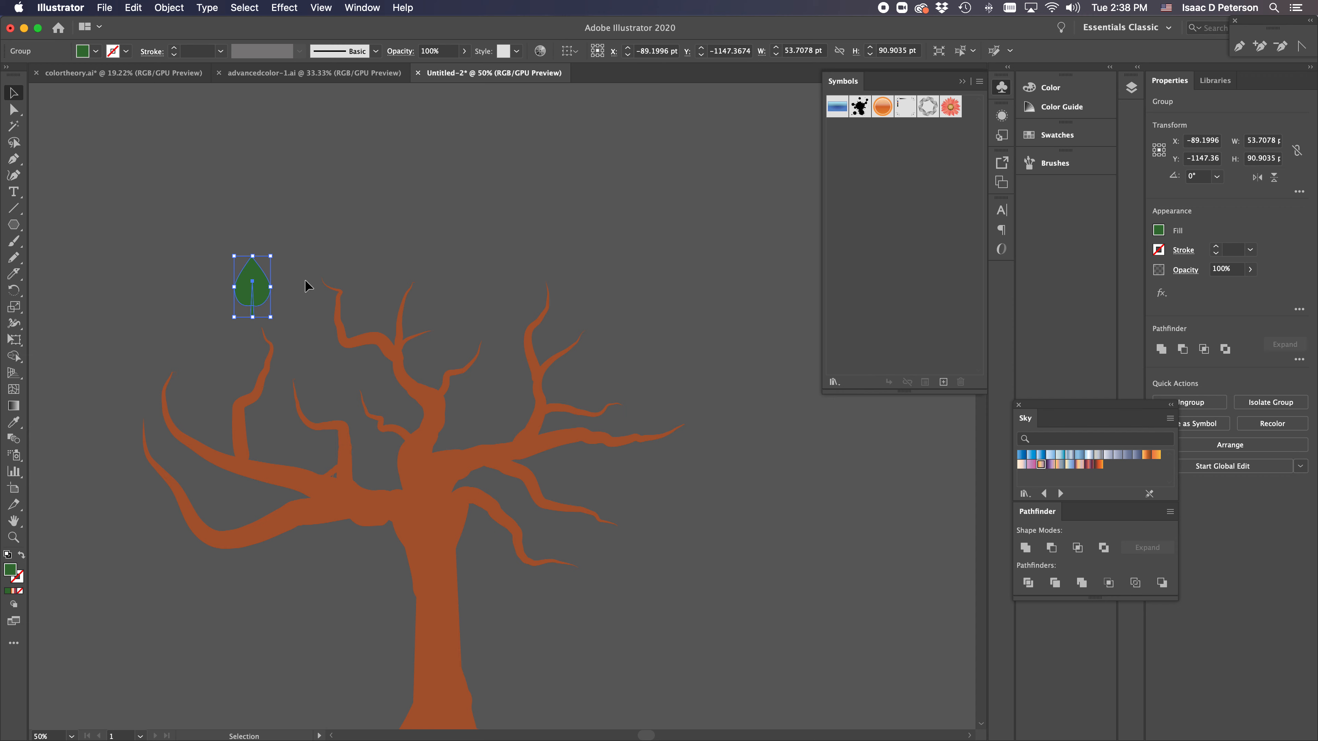
Create a new scatter brush from the grouped leaf artwork
click(1053, 164)
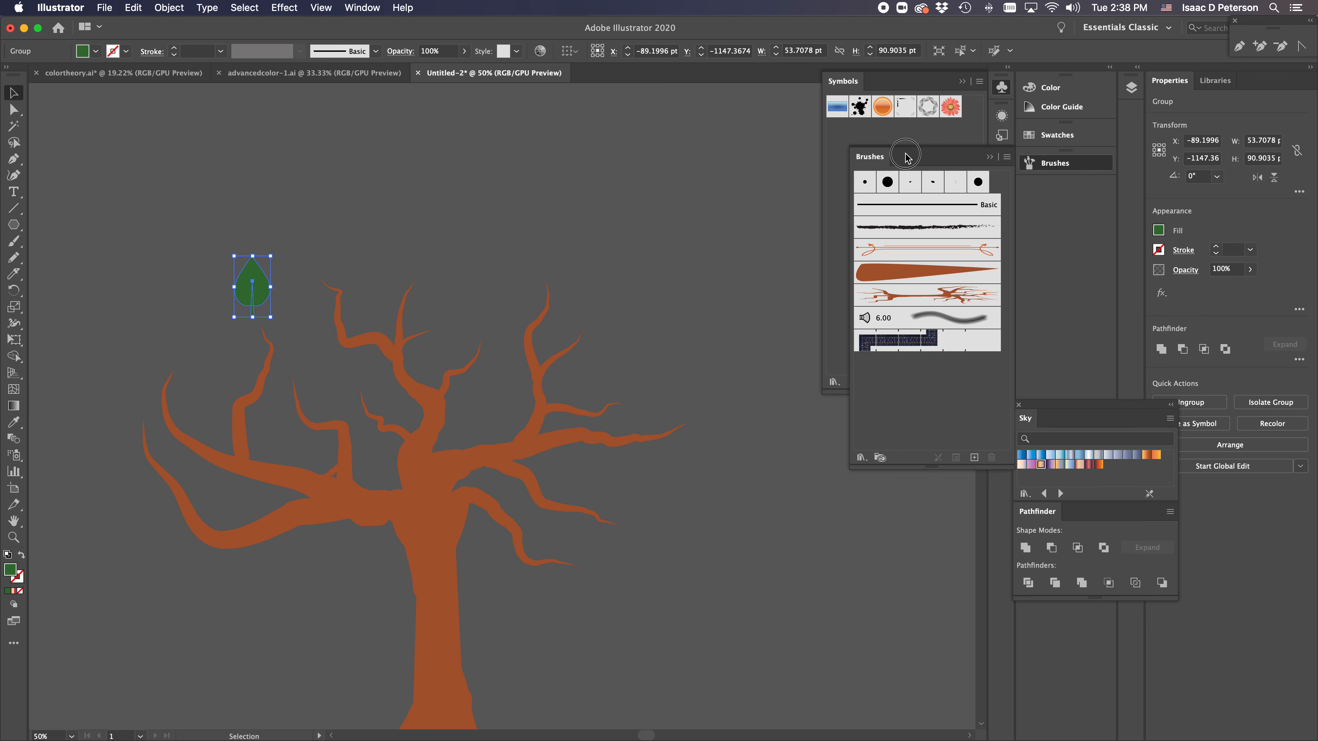
drag(903, 157, 554, 150)
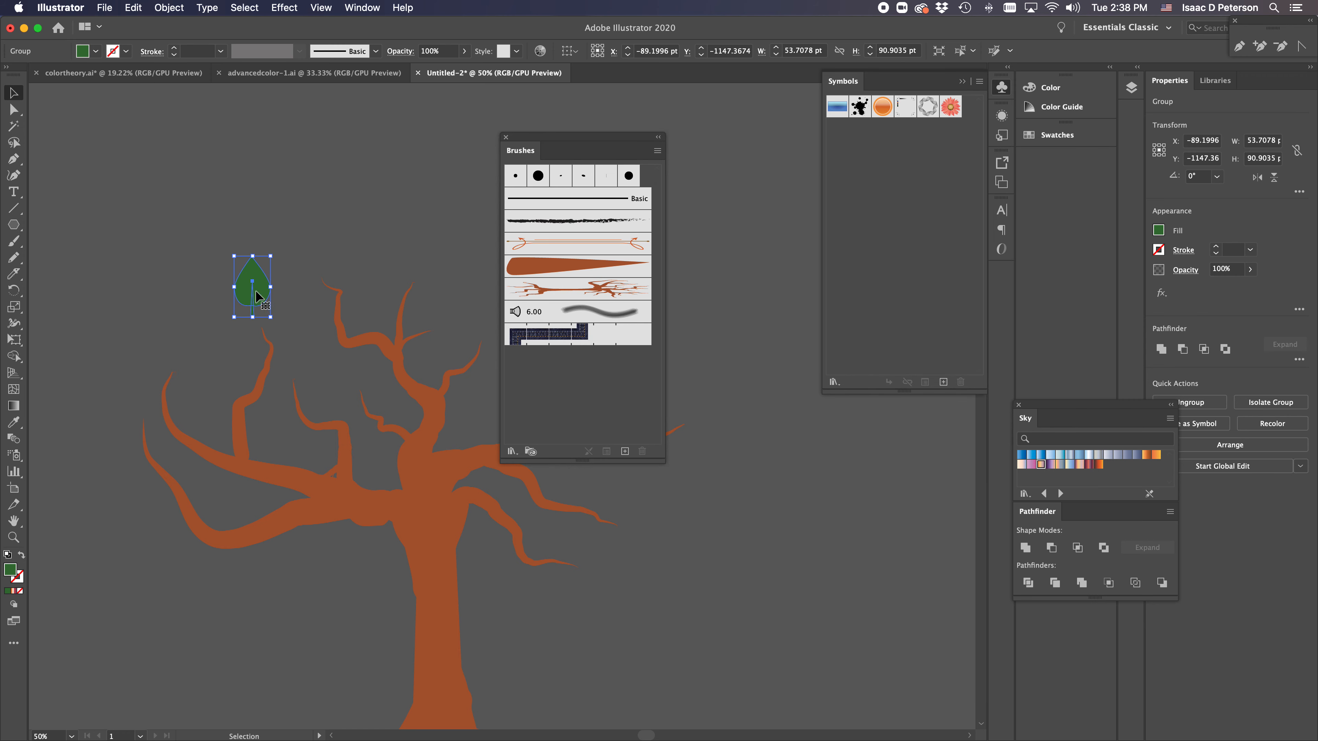
mouse_move(254, 289)
mouse_down()
mouse_move(746, 371)
mouse_move(650, 355)
mouse_move(597, 369)
mouse_up()
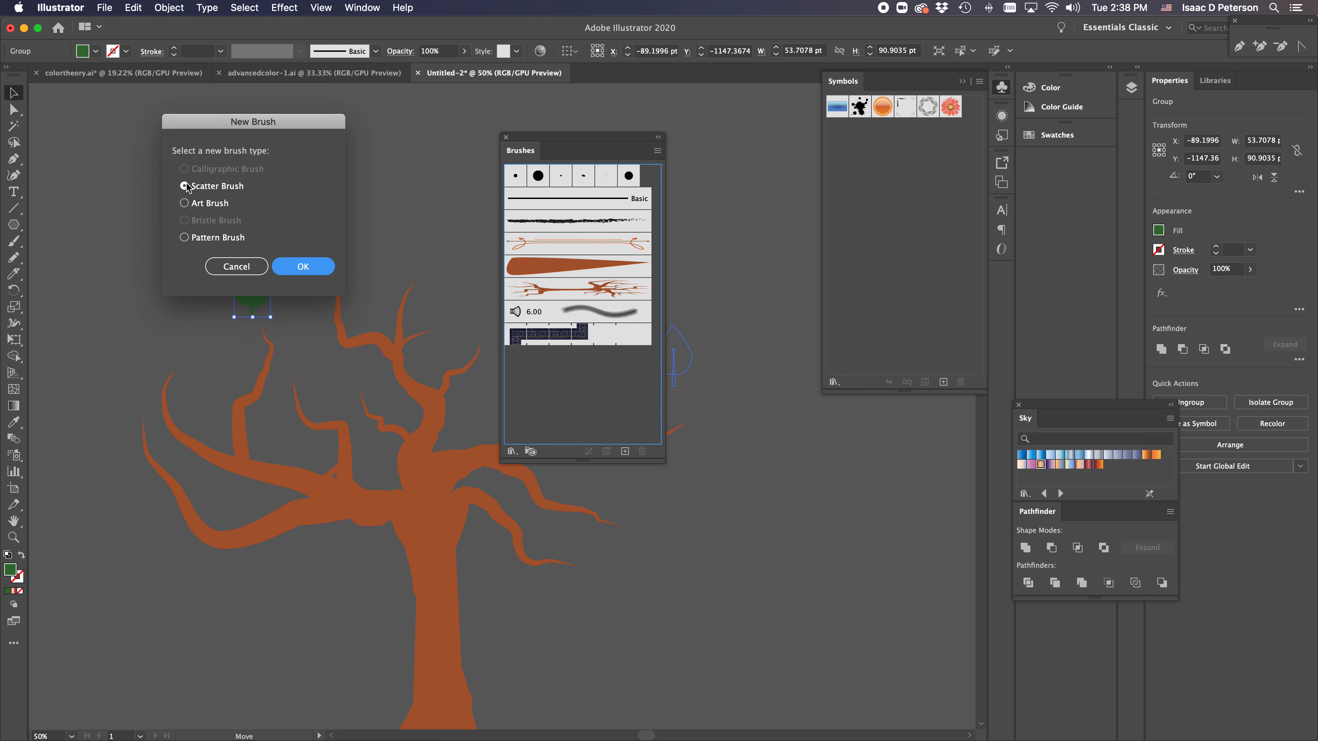
click(304, 267)
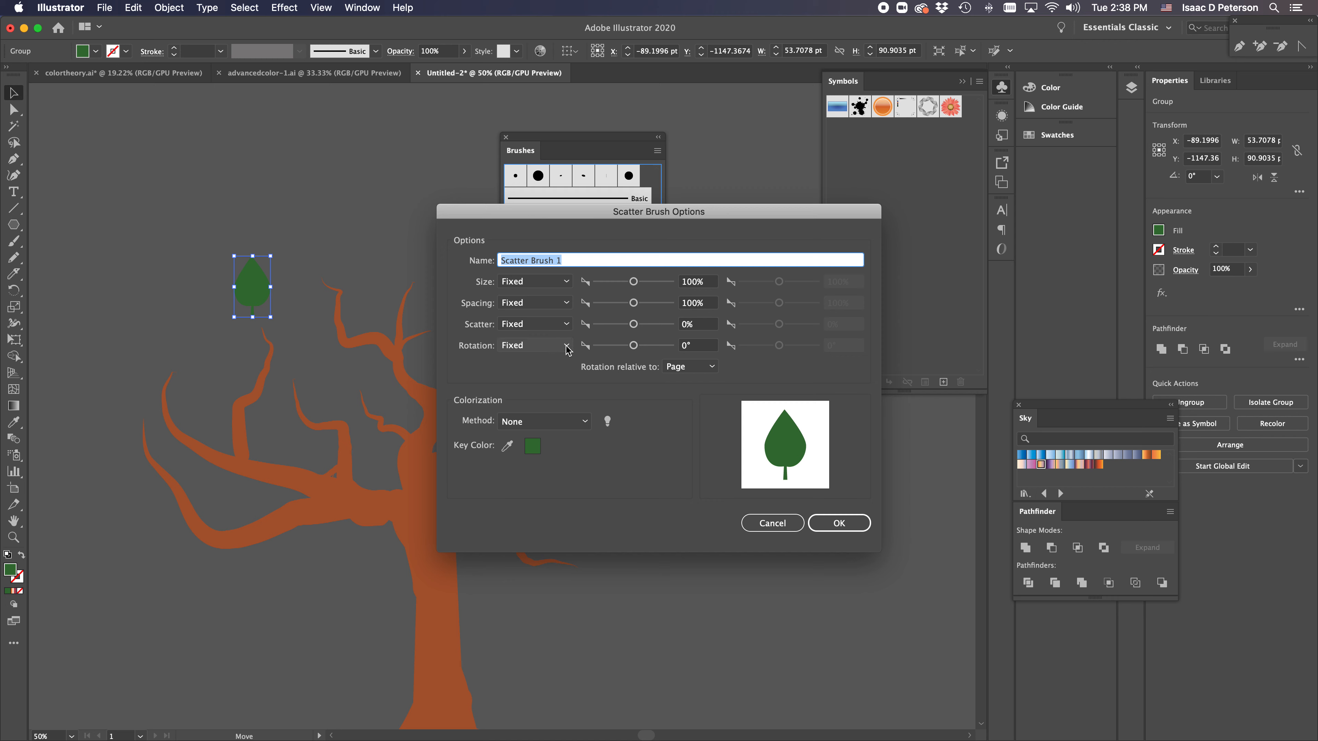
Set the leaf brush's rotation to Random, ranging from 0° to 37°
mouse_move(634, 347)
mouse_down()
mouse_move(655, 351)
mouse_move(633, 348)
mouse_up()
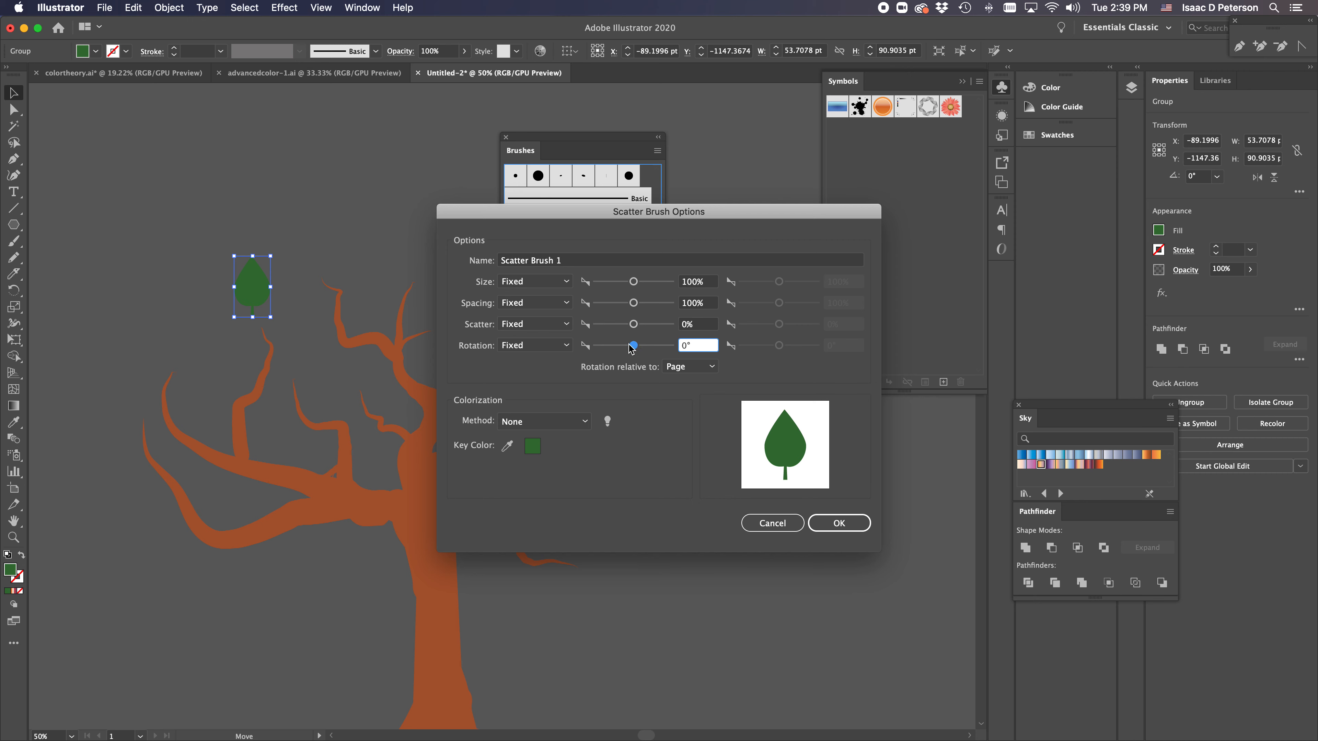
click(567, 345)
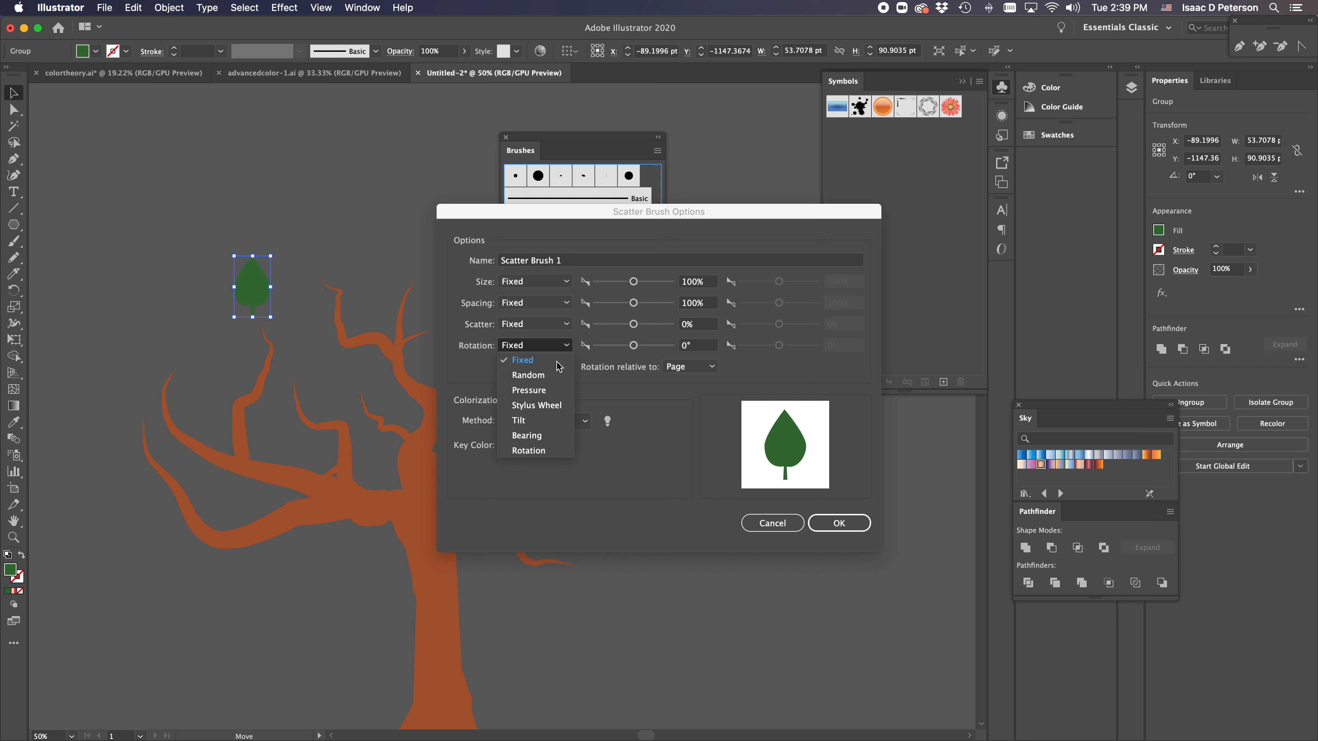
click(556, 376)
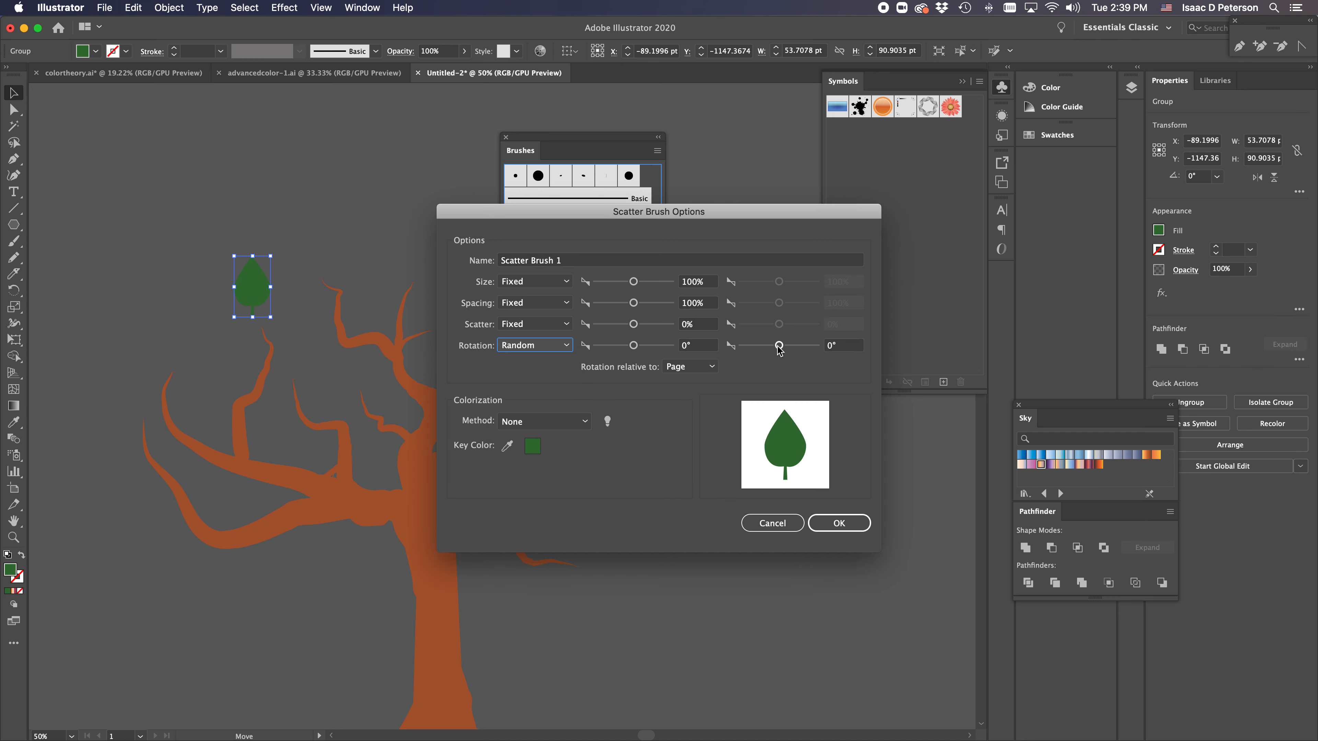
drag(779, 350, 786, 351)
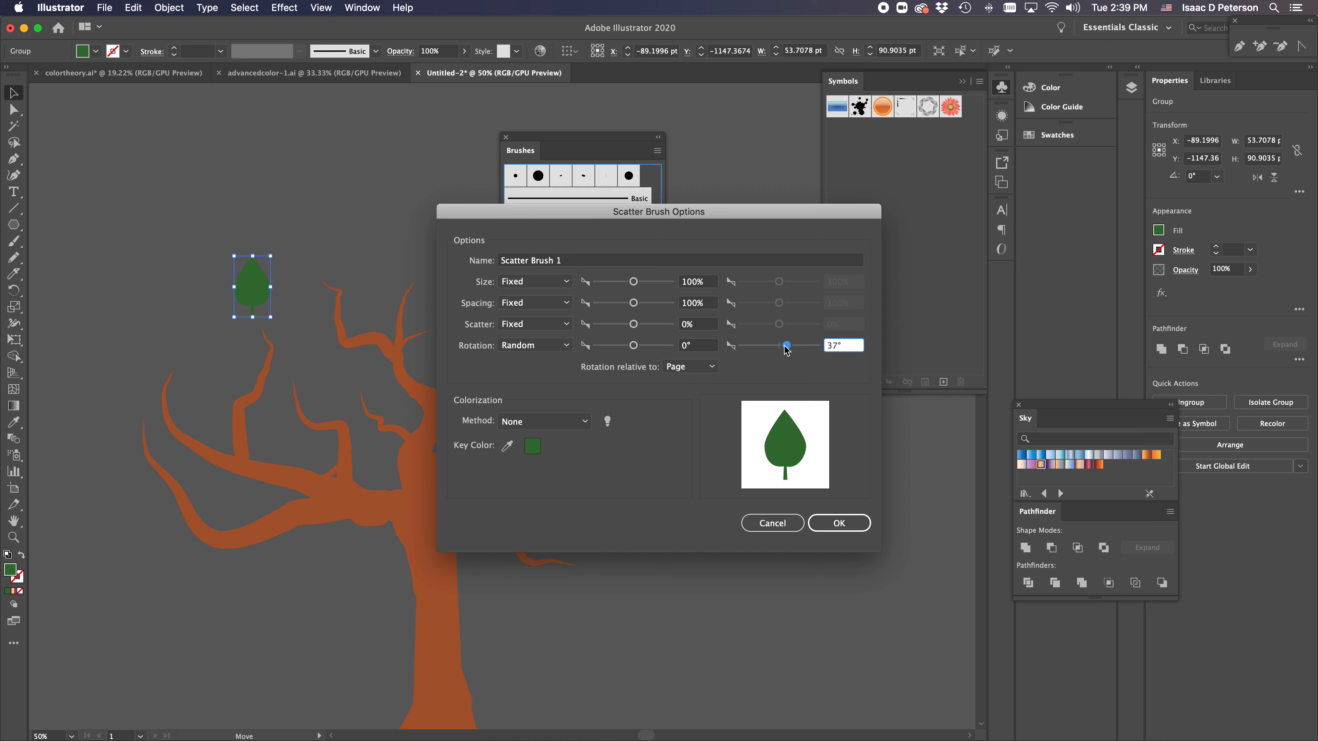
Set the leaf brush's size to Random, ranging from 60% to 134%
click(556, 281)
click(548, 312)
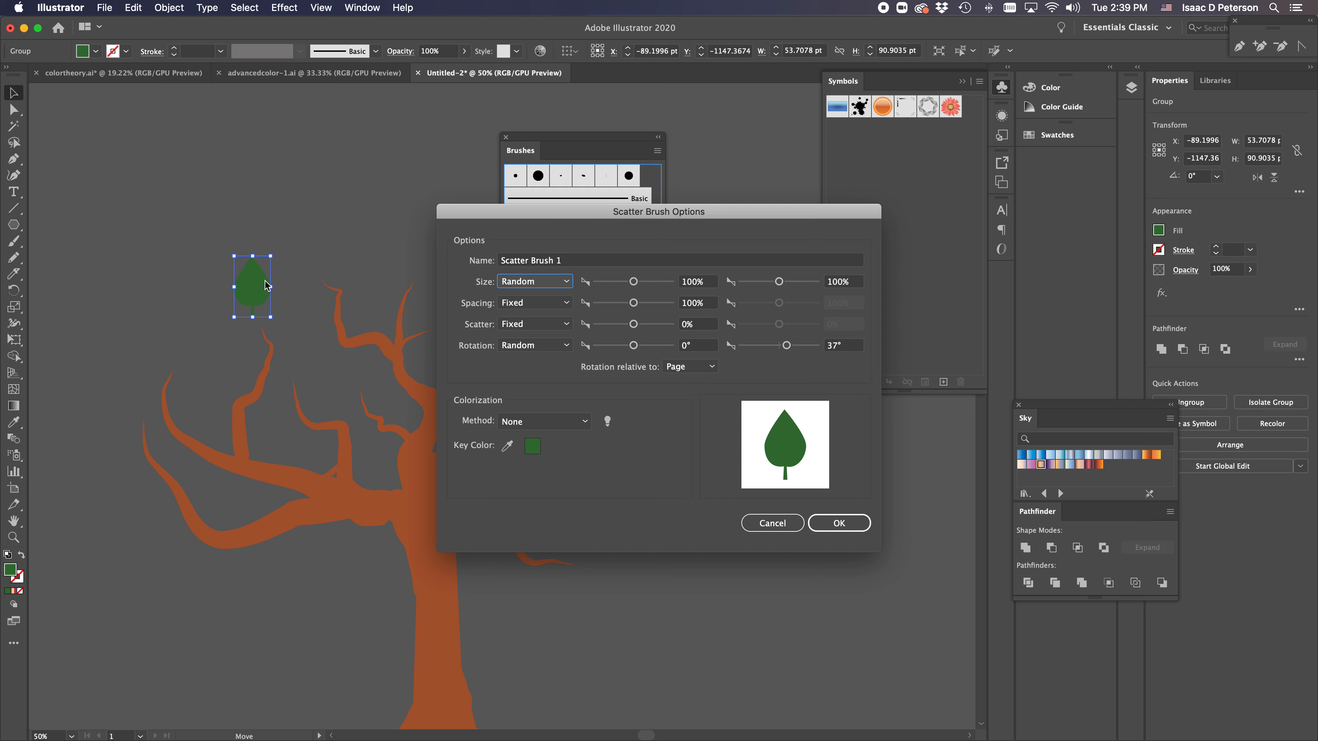
drag(638, 281, 618, 283)
drag(781, 282, 784, 282)
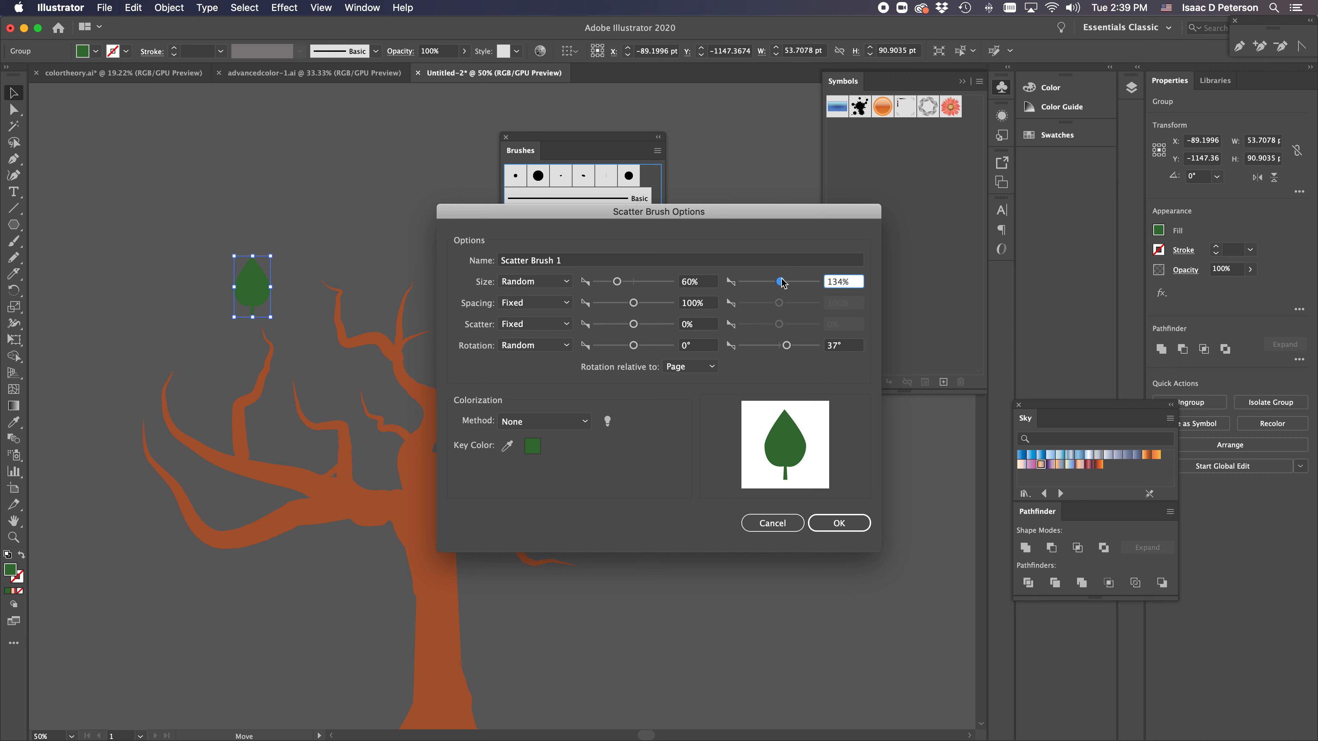
Set the leaf brush's spacing to Random, ranging from 70% to 278%
click(568, 306)
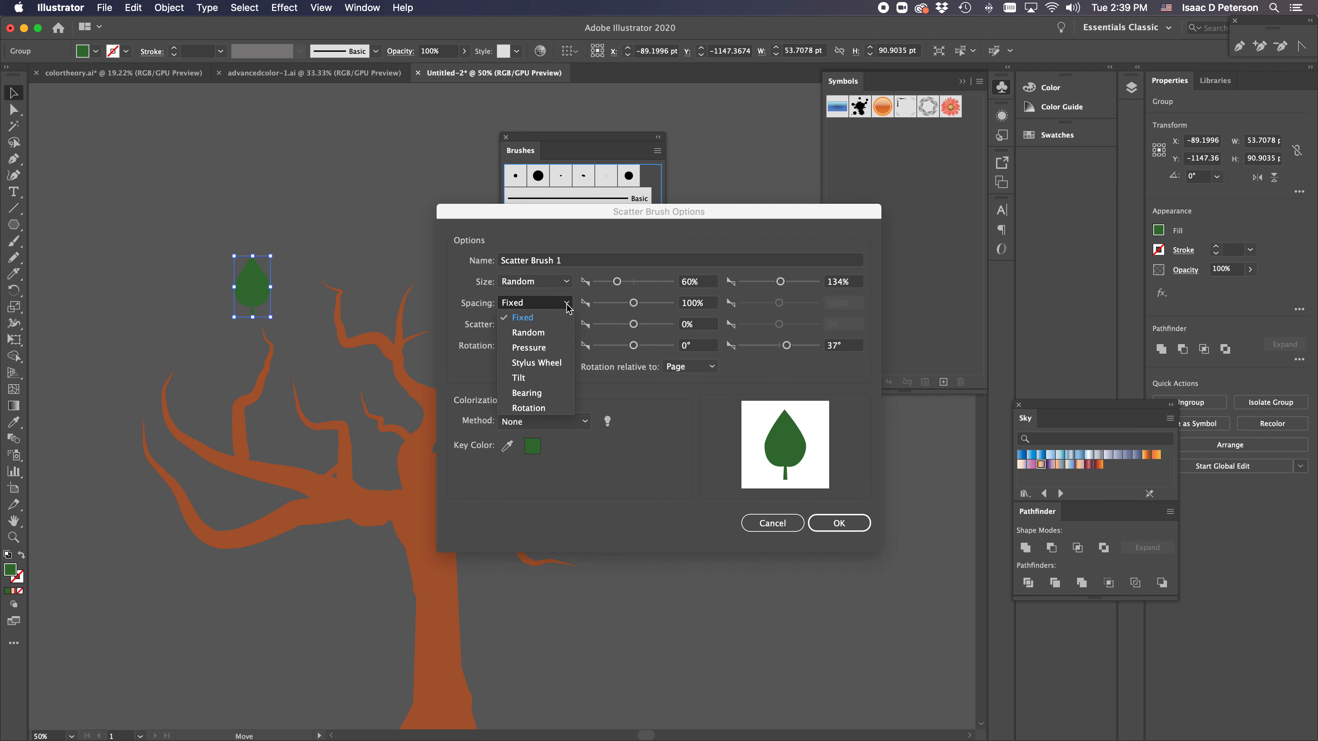
click(564, 336)
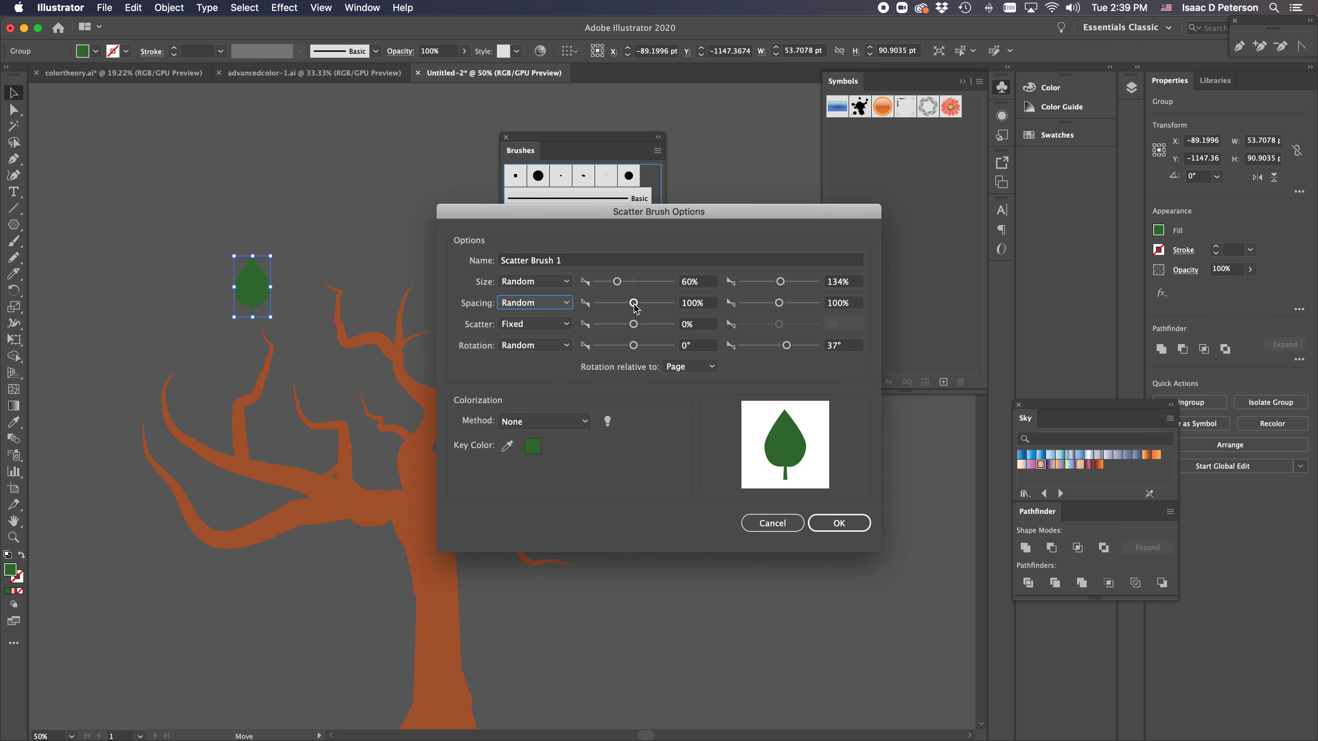
drag(634, 306, 621, 305)
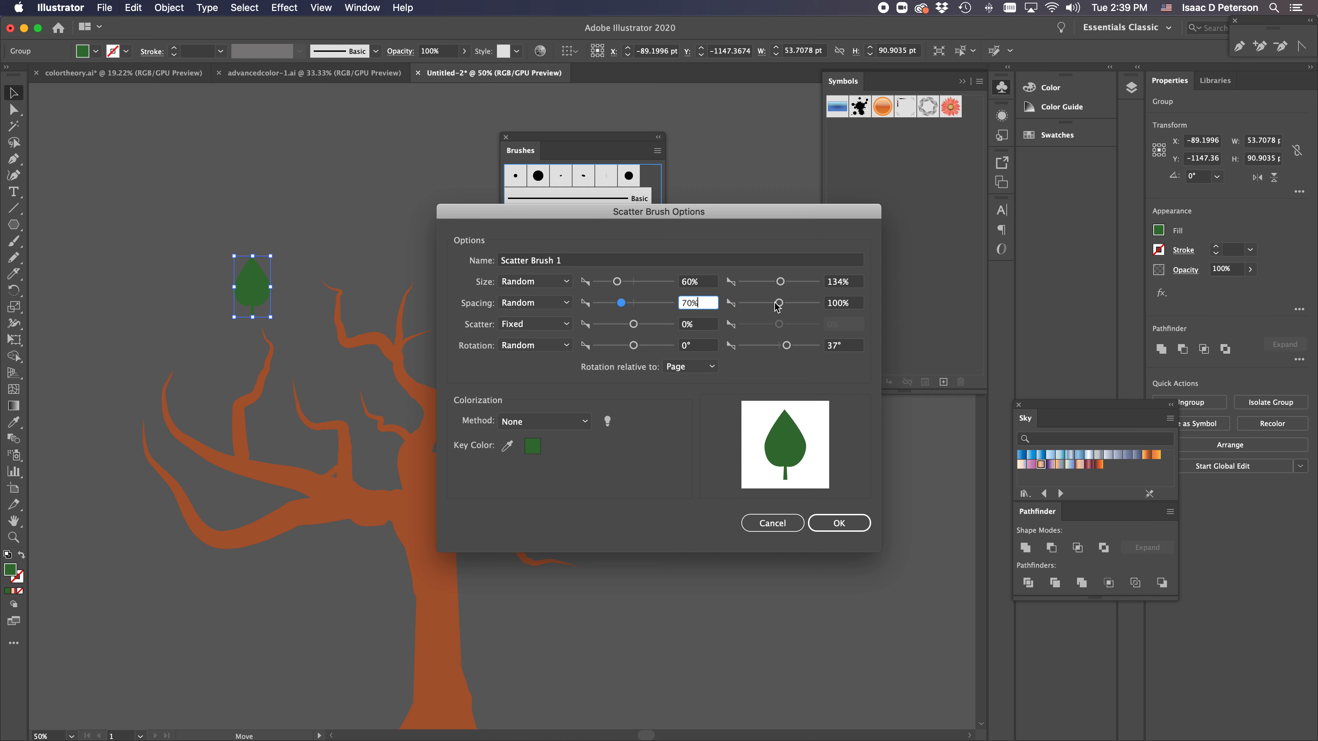
drag(779, 305, 786, 305)
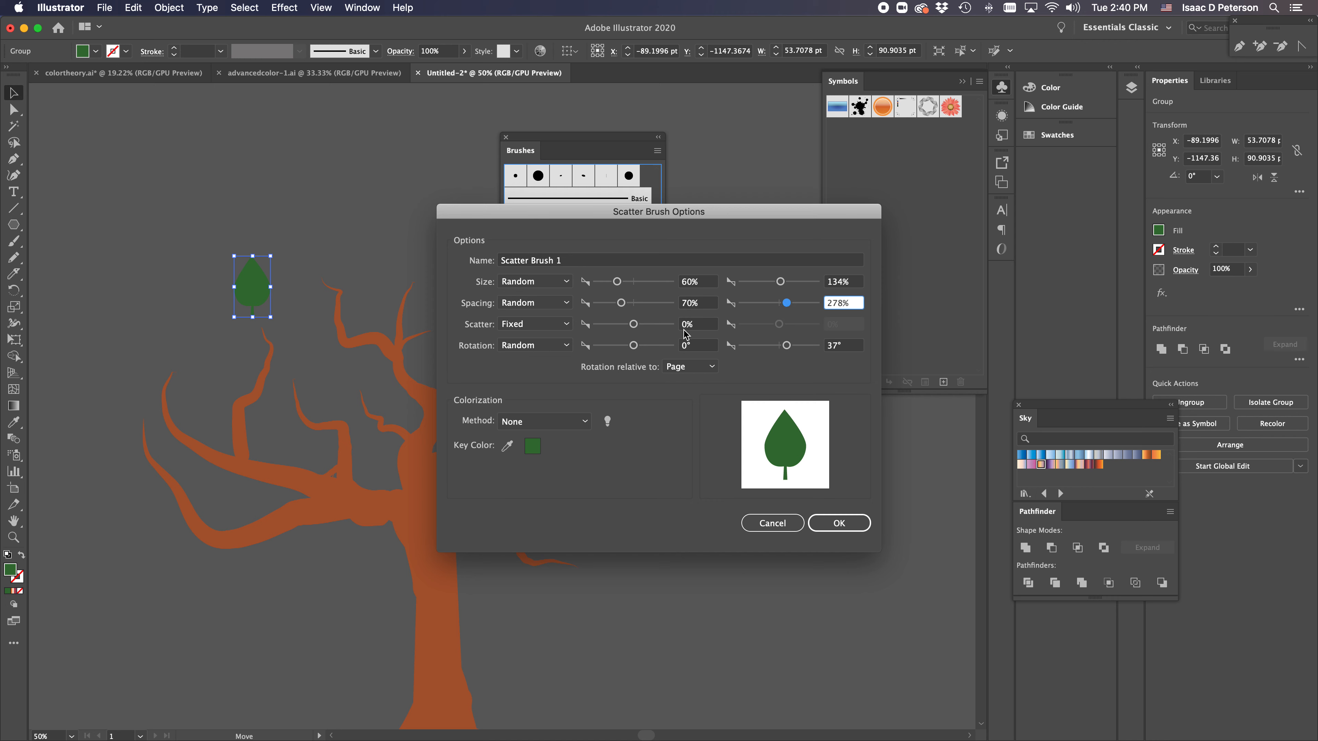
Set the leaf brush's scatter to Random, ranging from -235% to 143%, and accept the brush options
click(563, 324)
click(558, 357)
drag(636, 324, 627, 327)
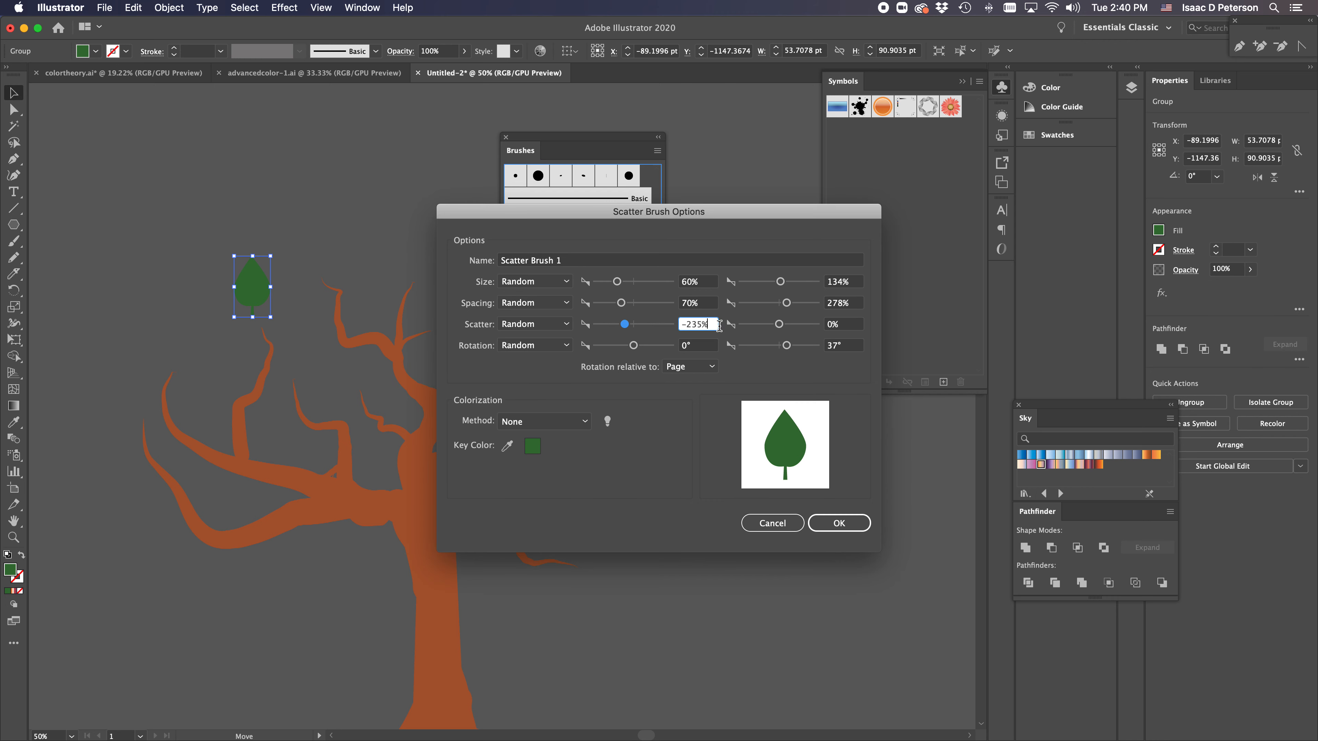
drag(779, 324, 786, 328)
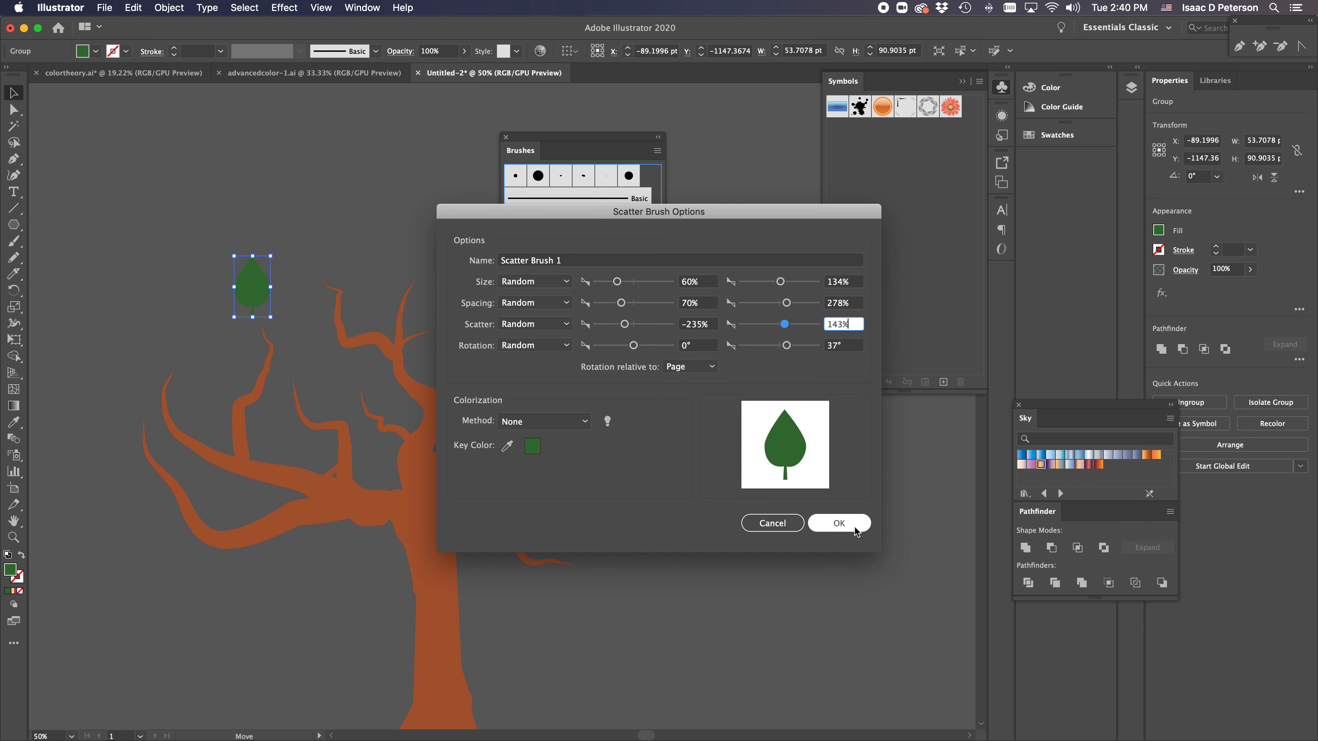
click(839, 524)
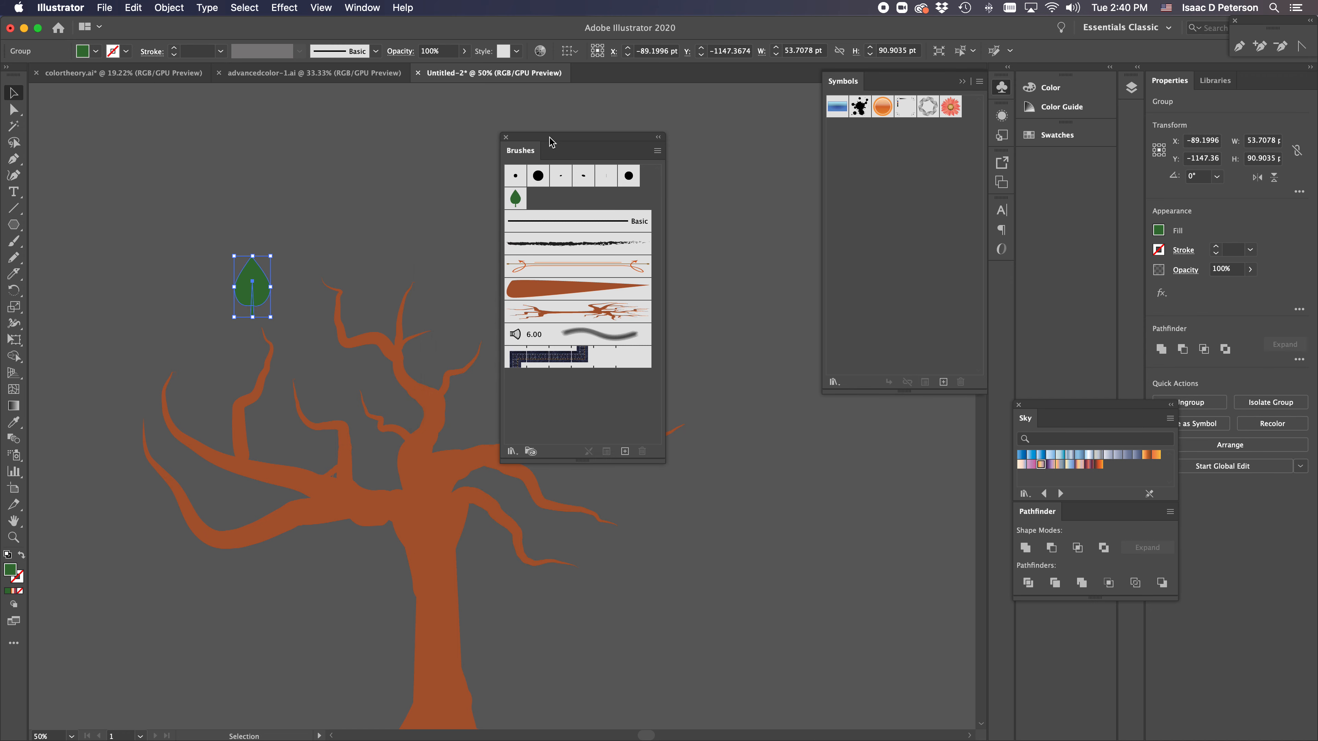
Move the original leaf artwork to the empty canvas well above and left of the tree, and deselect it
drag(555, 143, 757, 136)
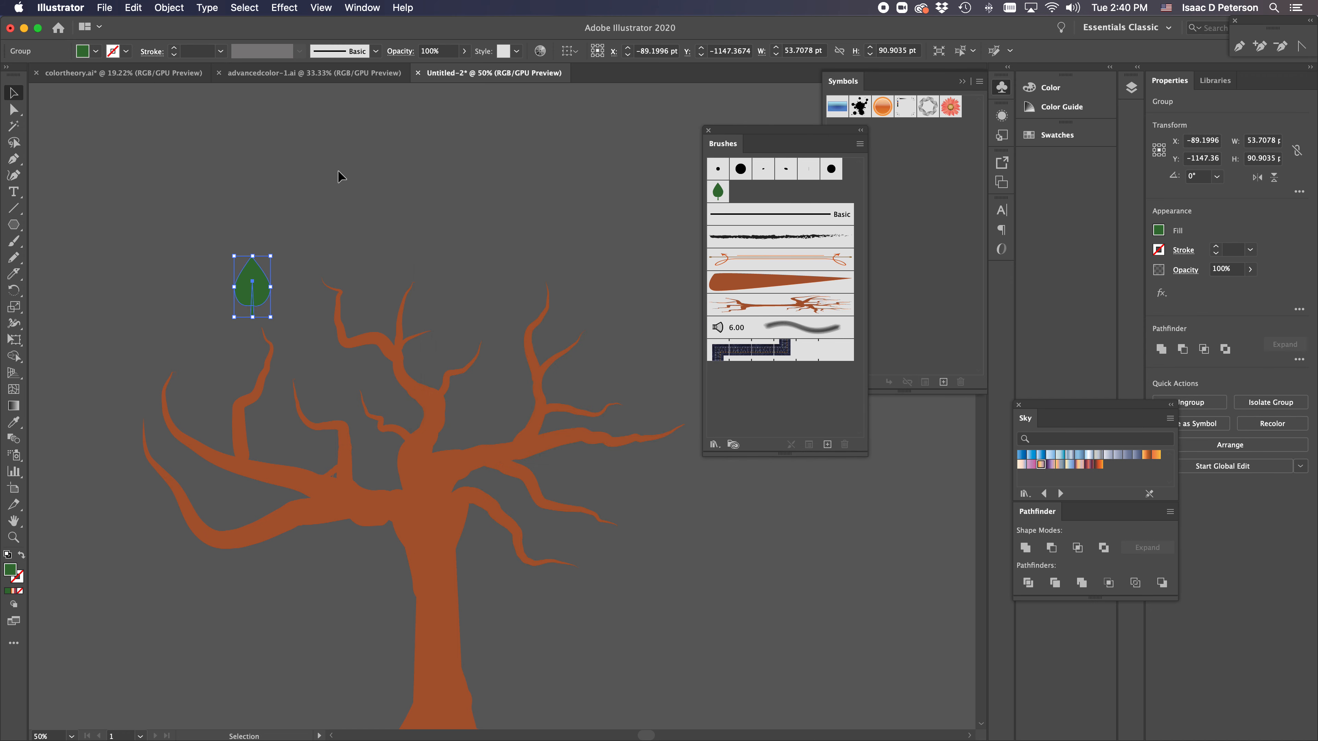
click(15, 242)
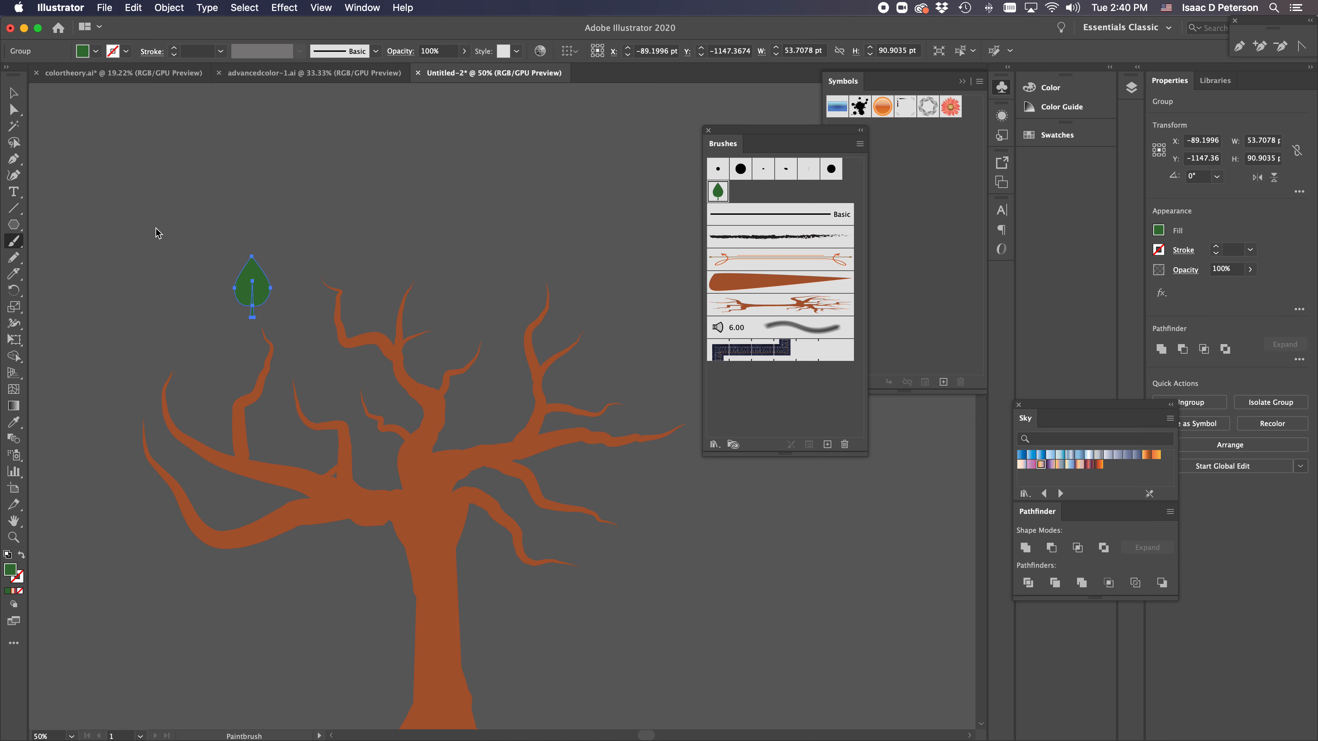
super+click(203, 220)
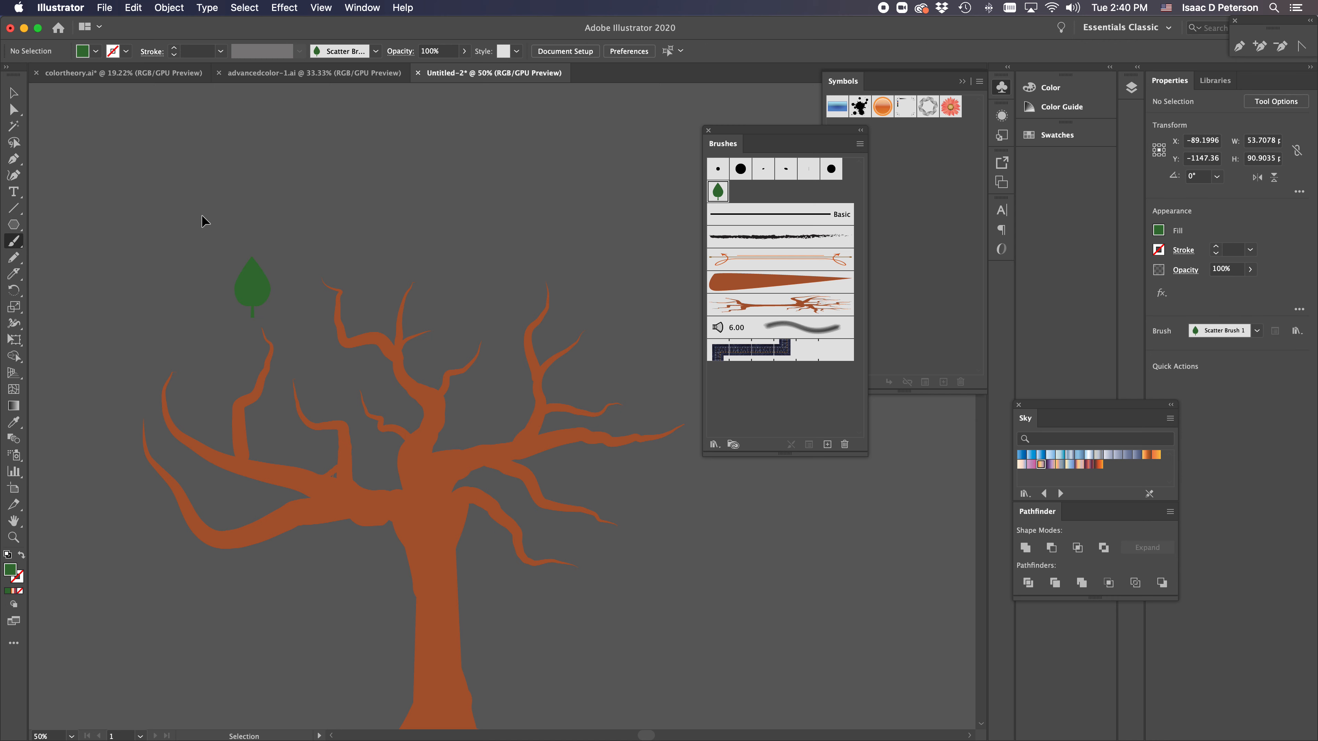
mouse_move(245, 288)
mouse_down()
mouse_move(170, 191)
mouse_move(60, 152)
mouse_up()
super+click(161, 187)
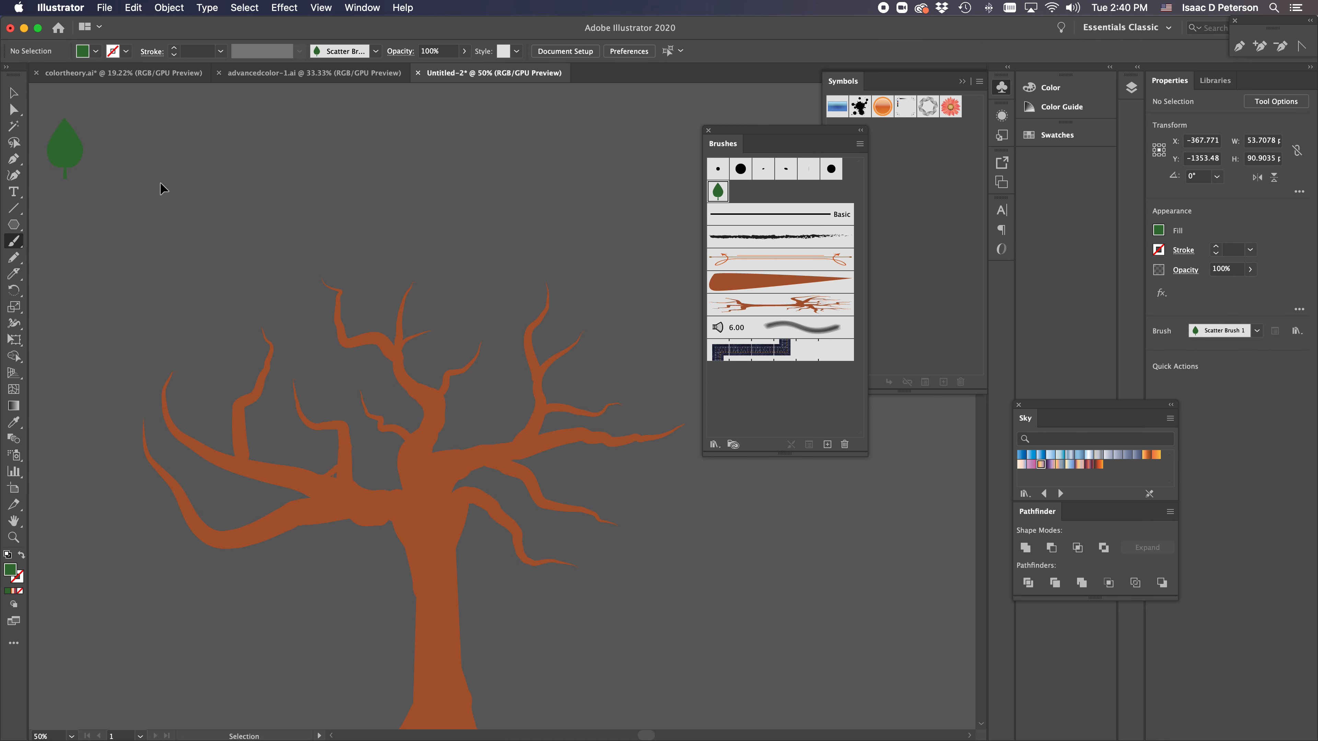
Paint several strokes of leaves over the tree's left, upper and right branches with the leaf scatter brush and a 1 pt green stroke
click(719, 192)
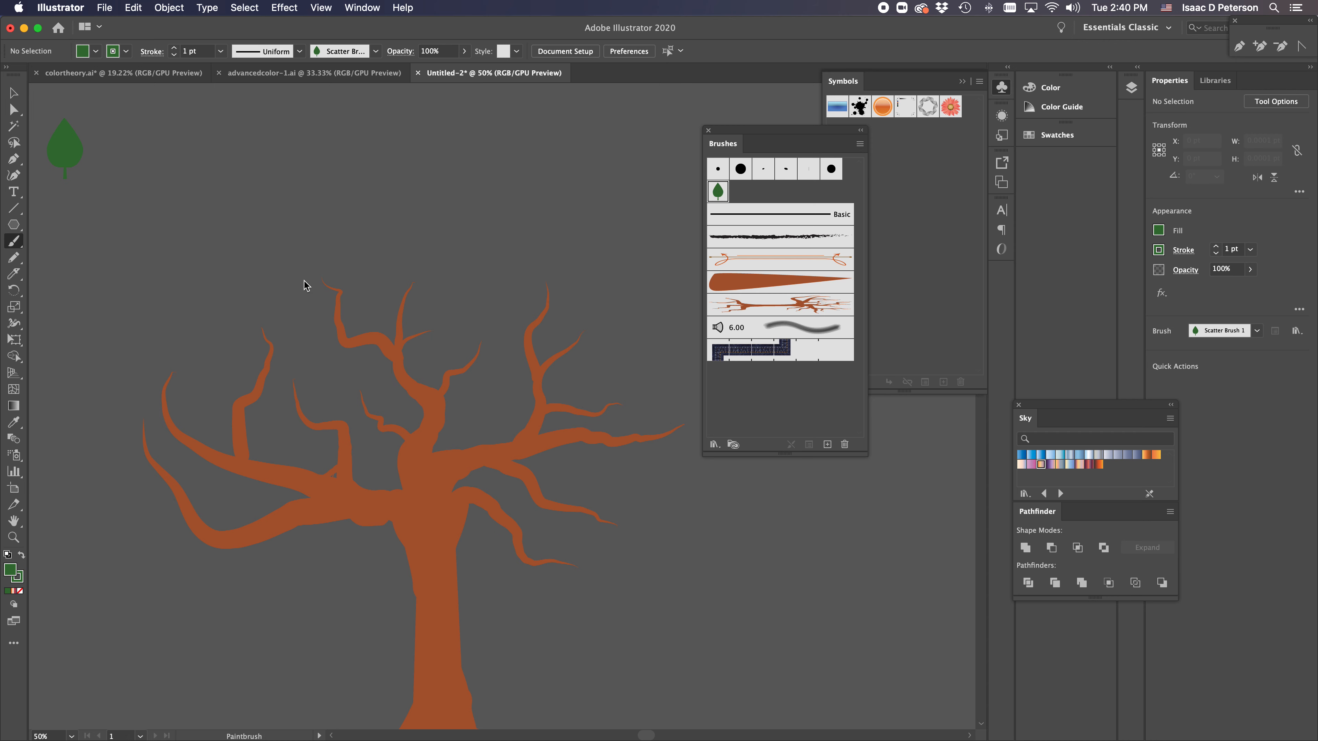
mouse_move(167, 561)
mouse_down()
mouse_move(164, 475)
mouse_move(210, 345)
mouse_move(249, 348)
mouse_up()
drag(184, 523, 311, 385)
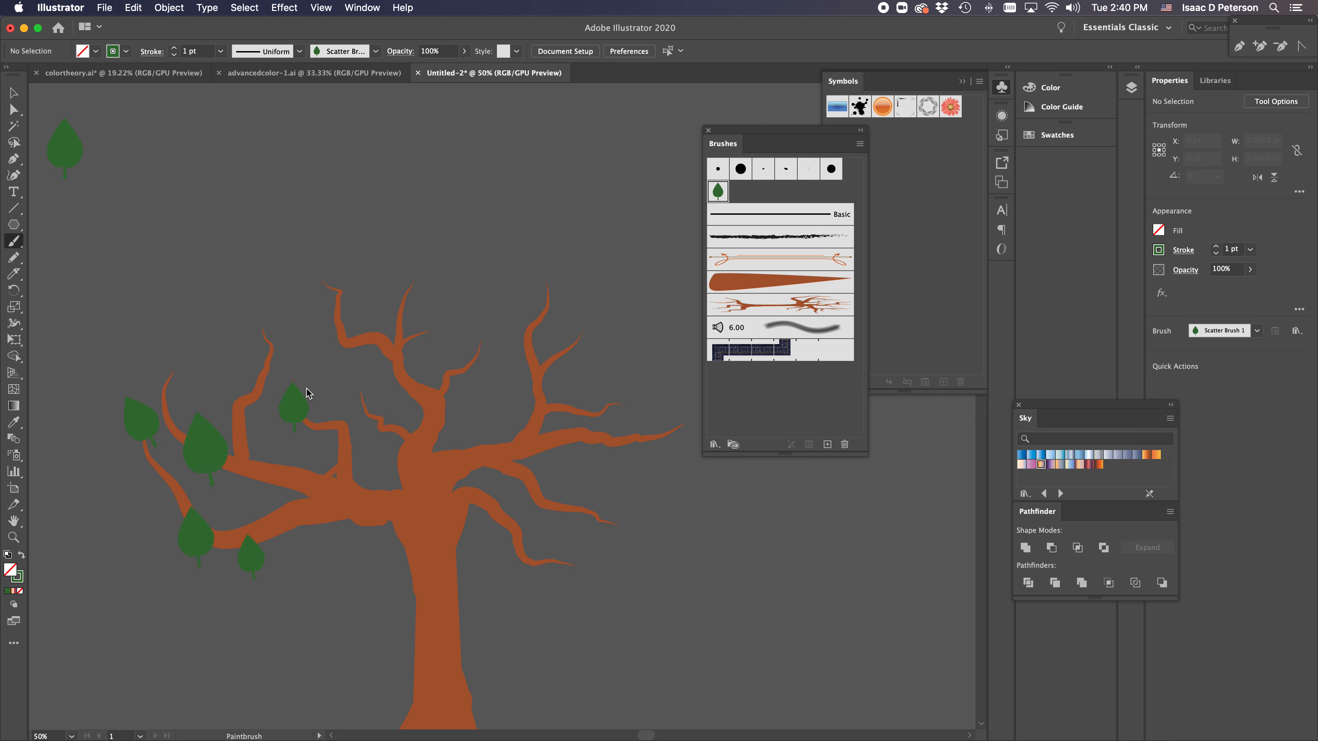
mouse_move(261, 482)
mouse_down()
mouse_move(246, 322)
mouse_move(400, 351)
mouse_move(426, 294)
mouse_move(449, 314)
mouse_up()
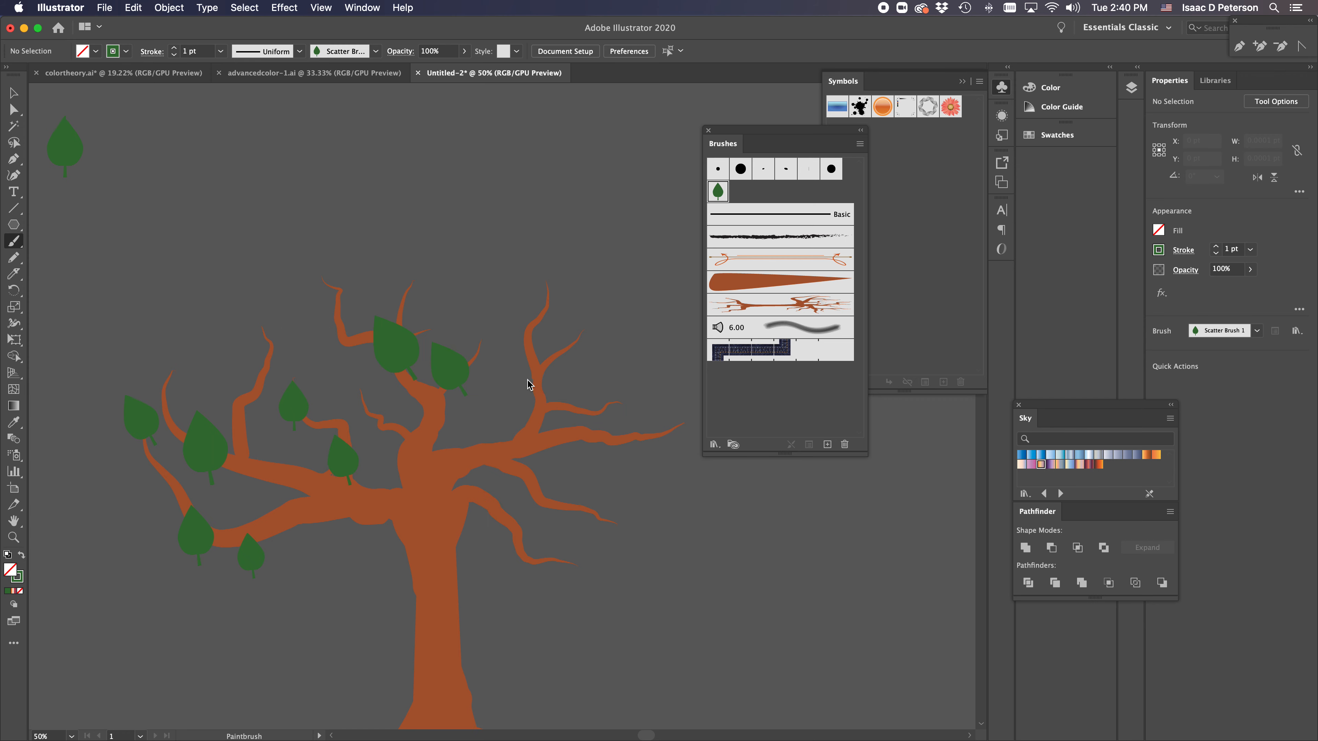
drag(568, 293, 571, 297)
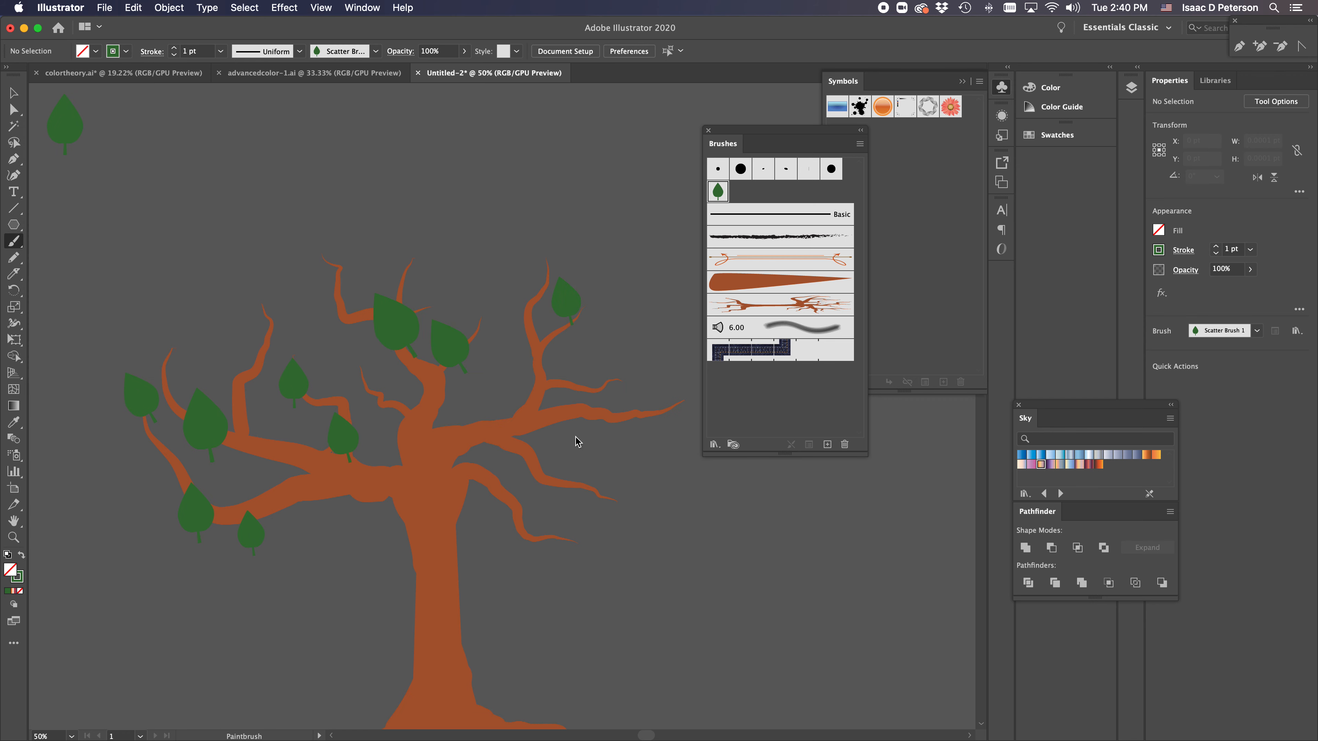
mouse_move(600, 382)
mouse_down()
mouse_move(599, 462)
mouse_move(560, 557)
mouse_up()
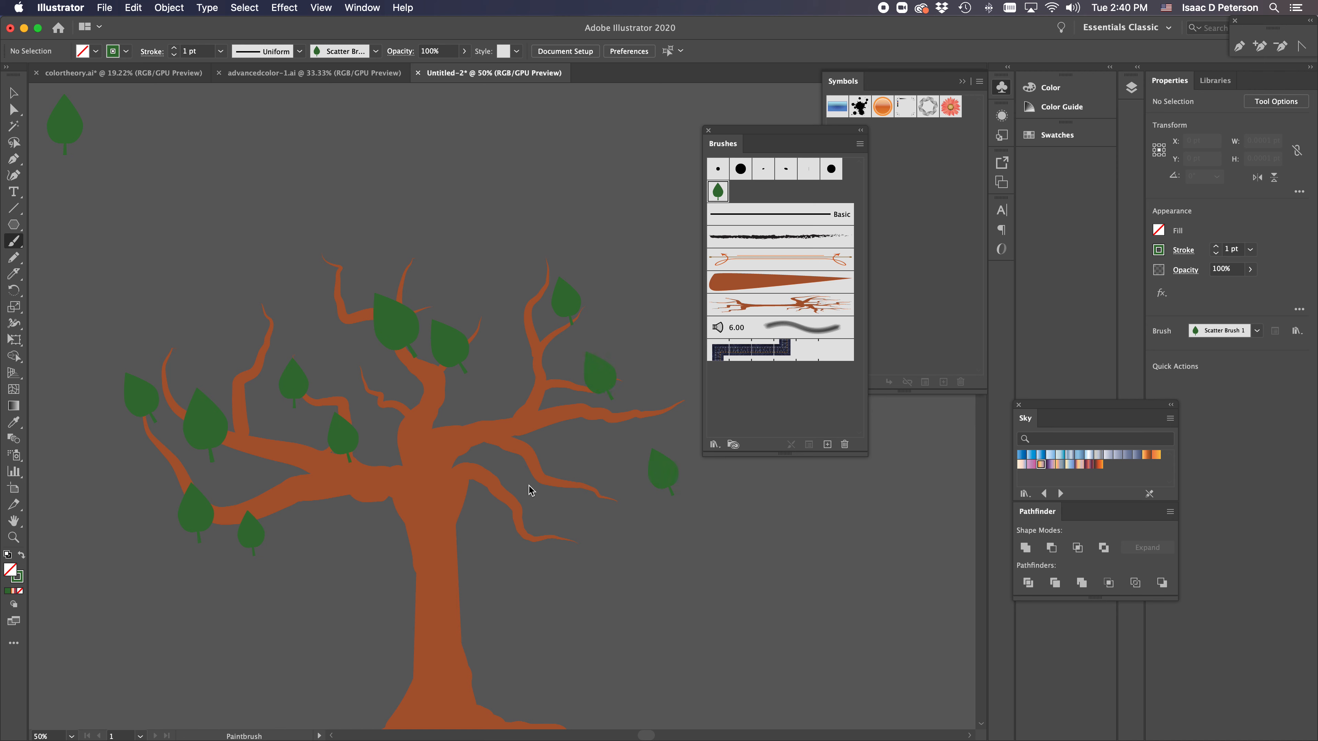
mouse_move(529, 487)
mouse_down()
mouse_move(642, 451)
mouse_move(684, 461)
mouse_up()
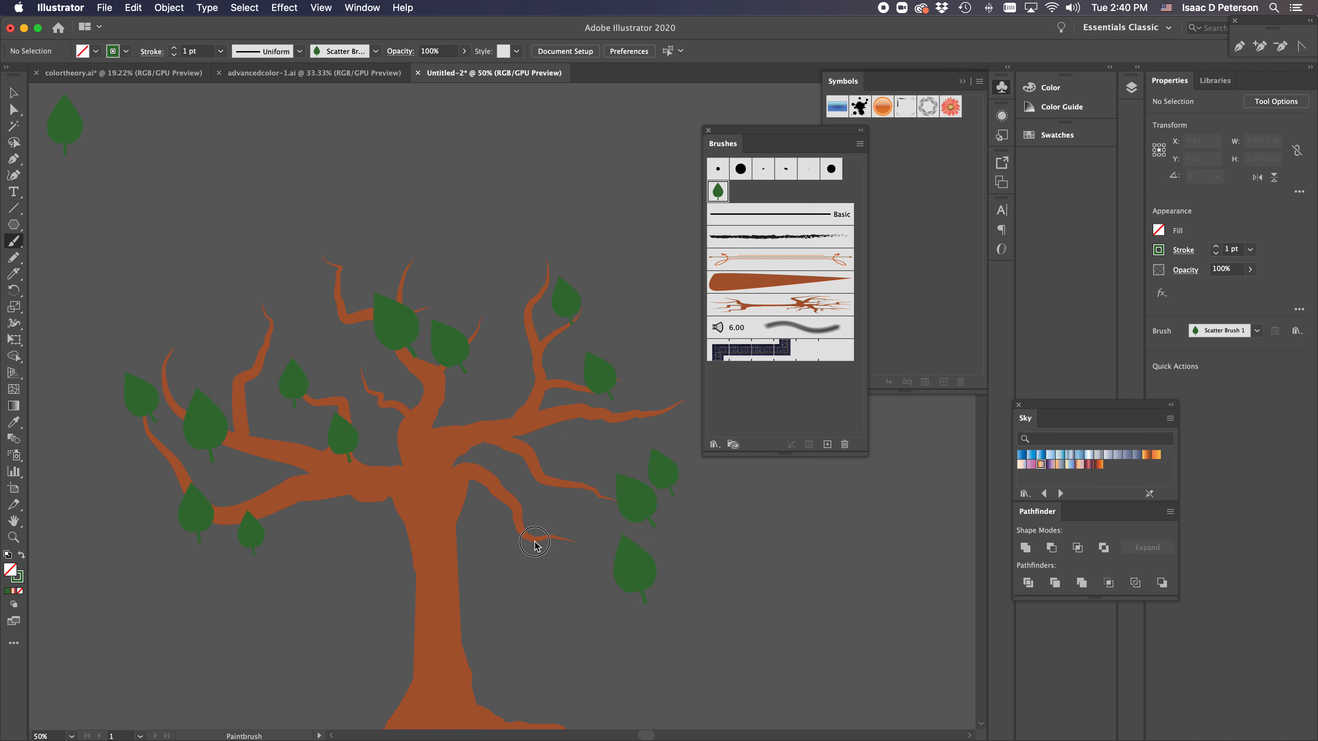
Edit the leaf brush, lowering its minimum size to 33% and making its scatter Fixed at -29%
double_click(716, 192)
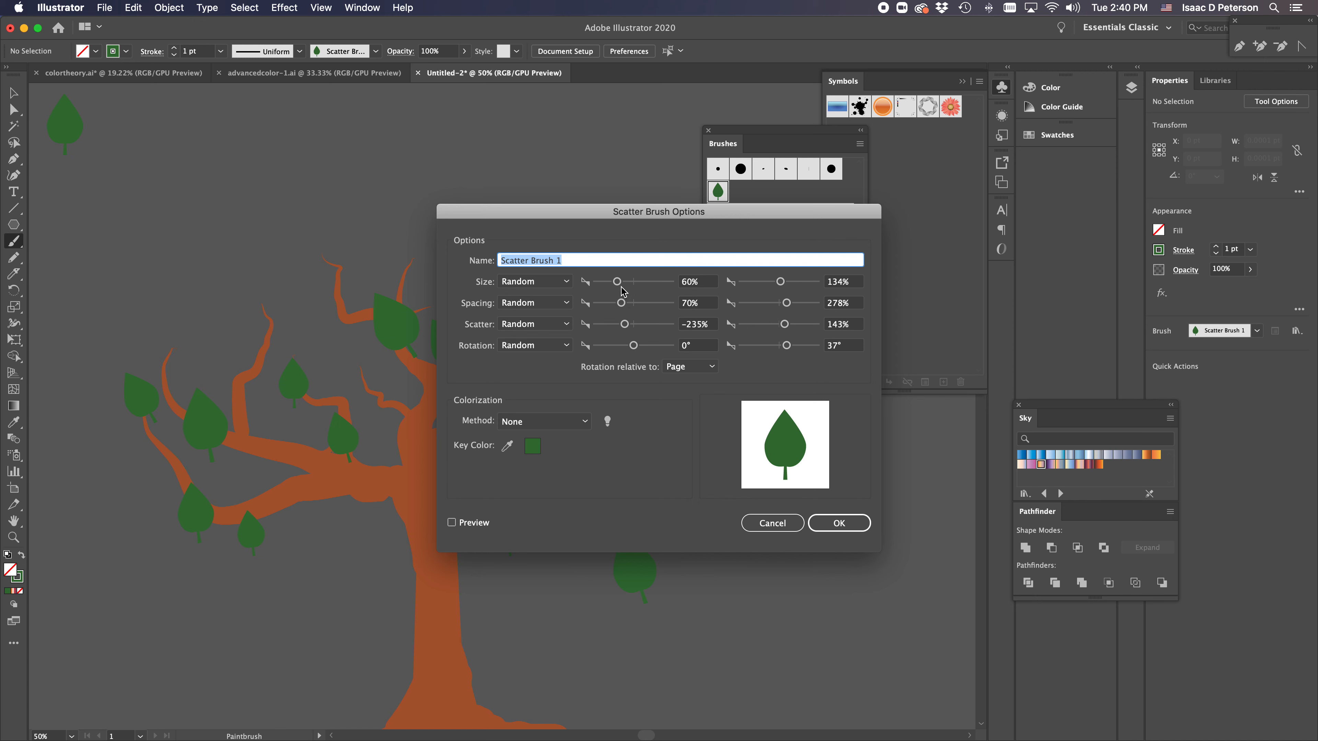
drag(618, 283, 609, 287)
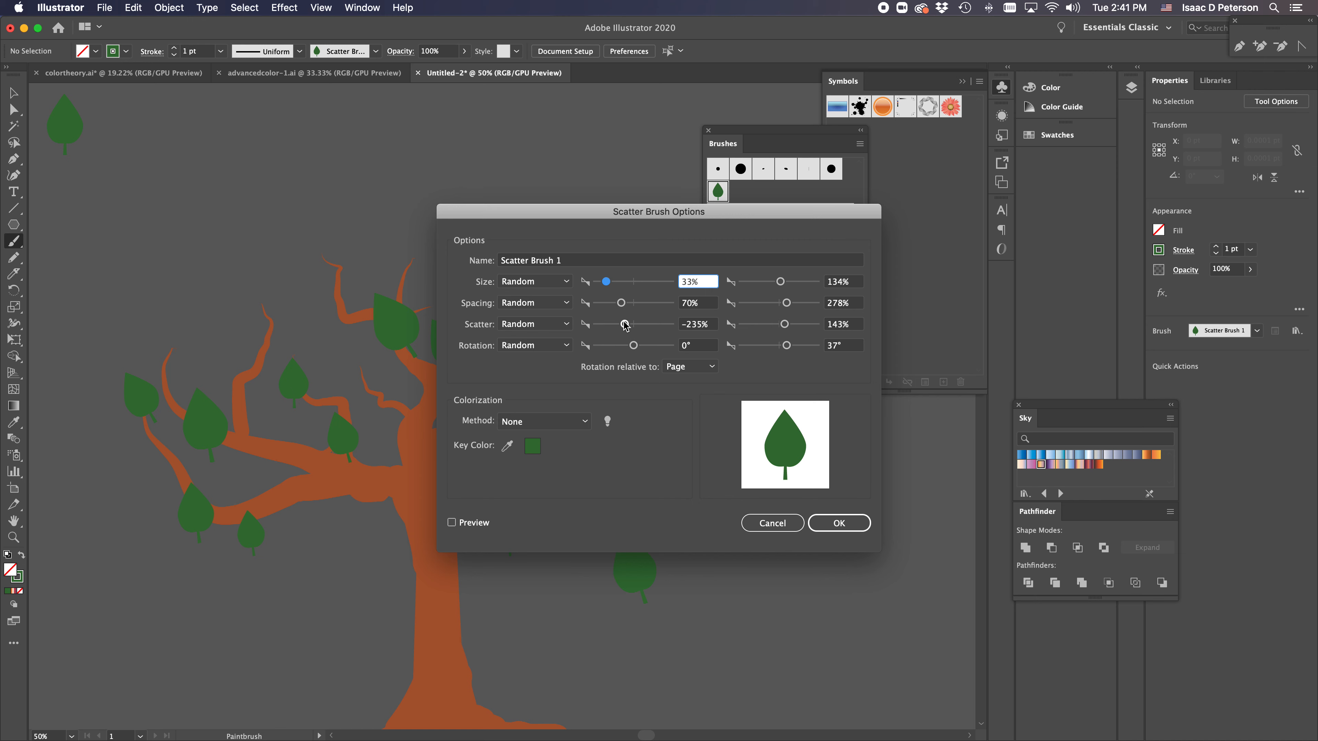
drag(625, 324, 632, 324)
click(561, 326)
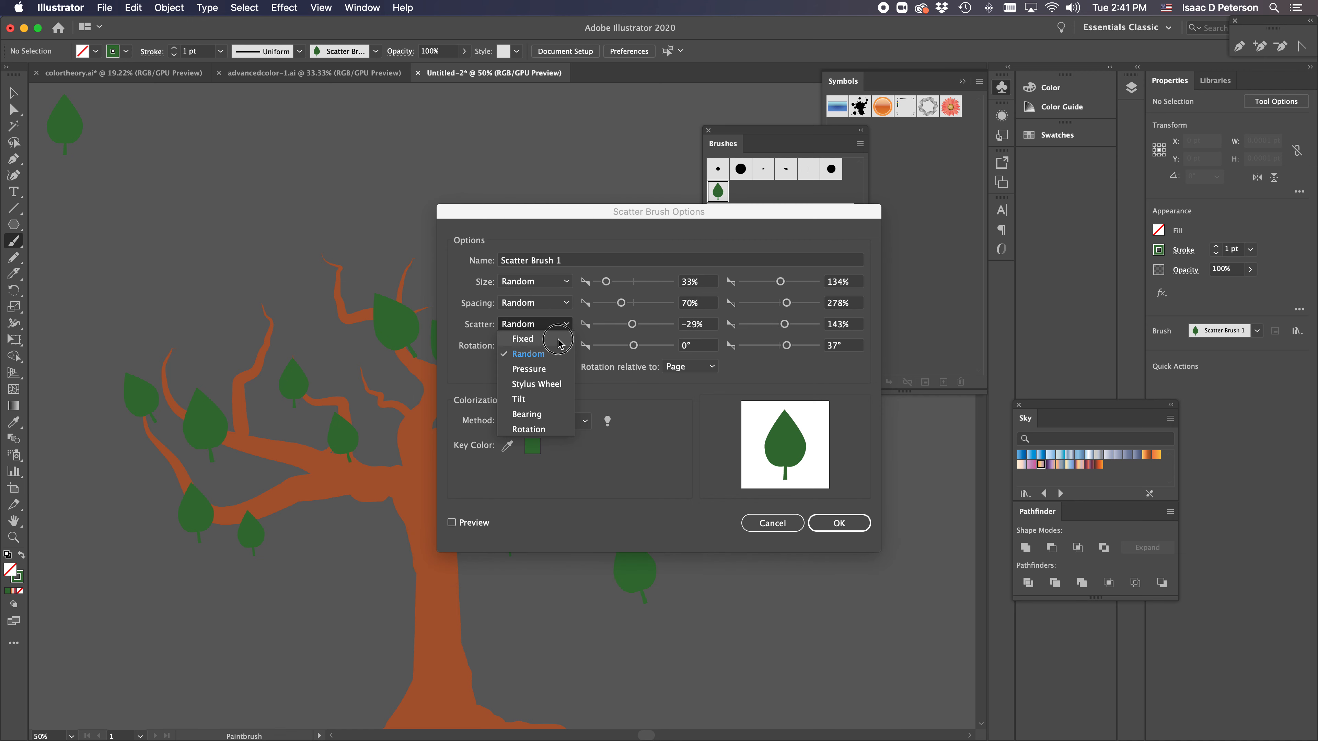
click(555, 339)
Set the leaf brush's random spacing to 52% through 91% and apply the changes to the existing strokes
drag(621, 303, 613, 307)
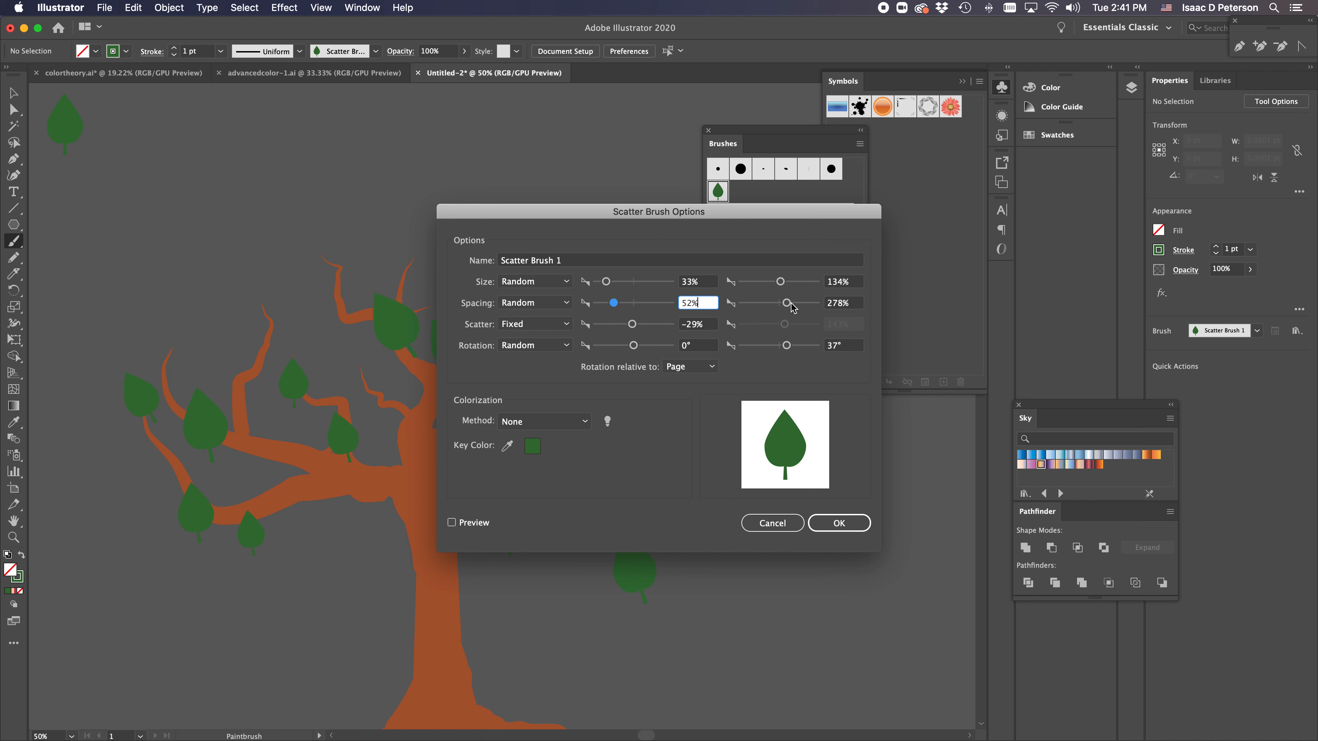
drag(791, 306, 775, 305)
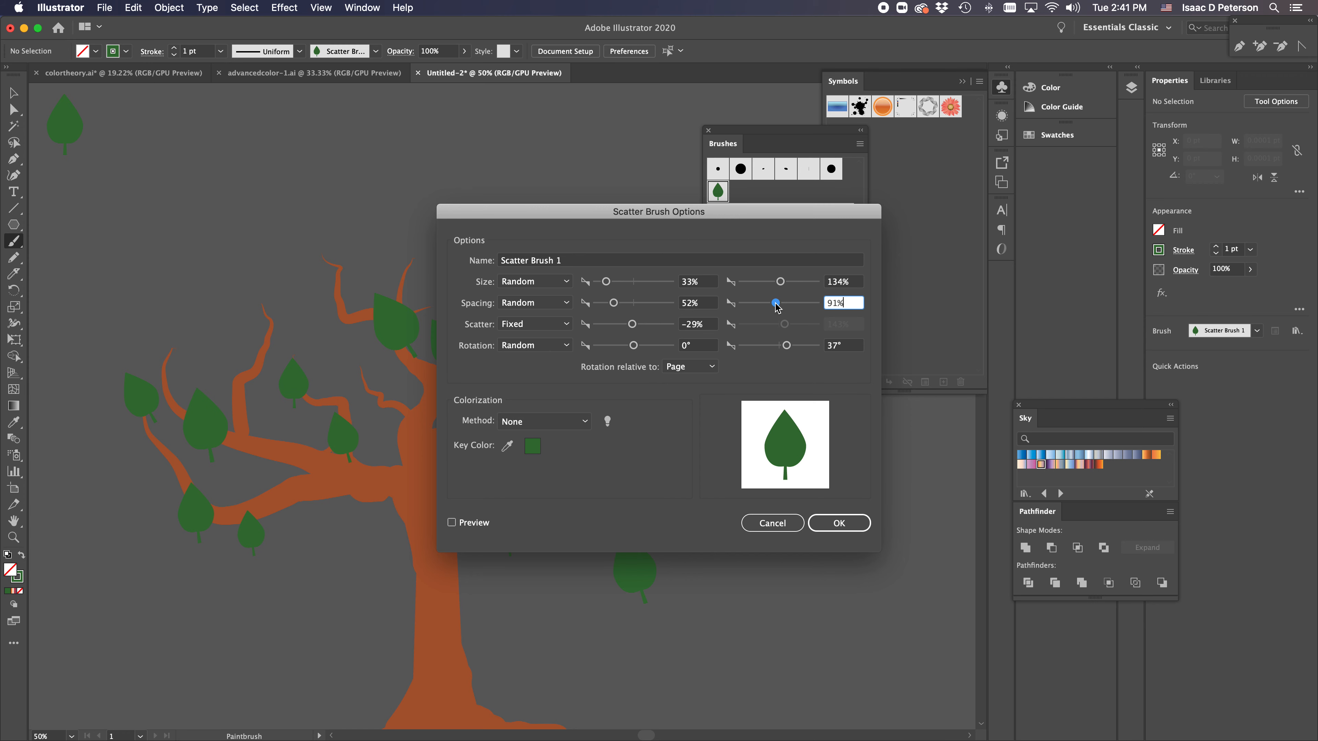
click(839, 523)
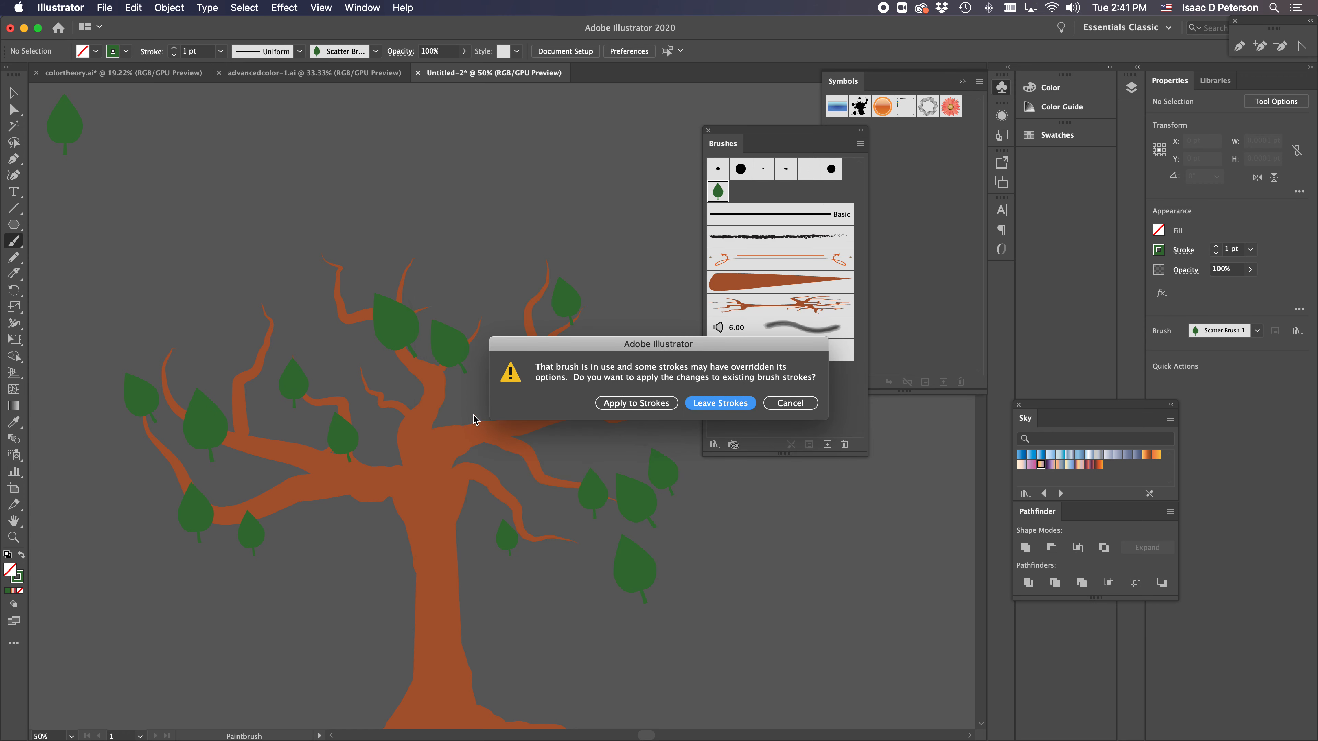
click(665, 406)
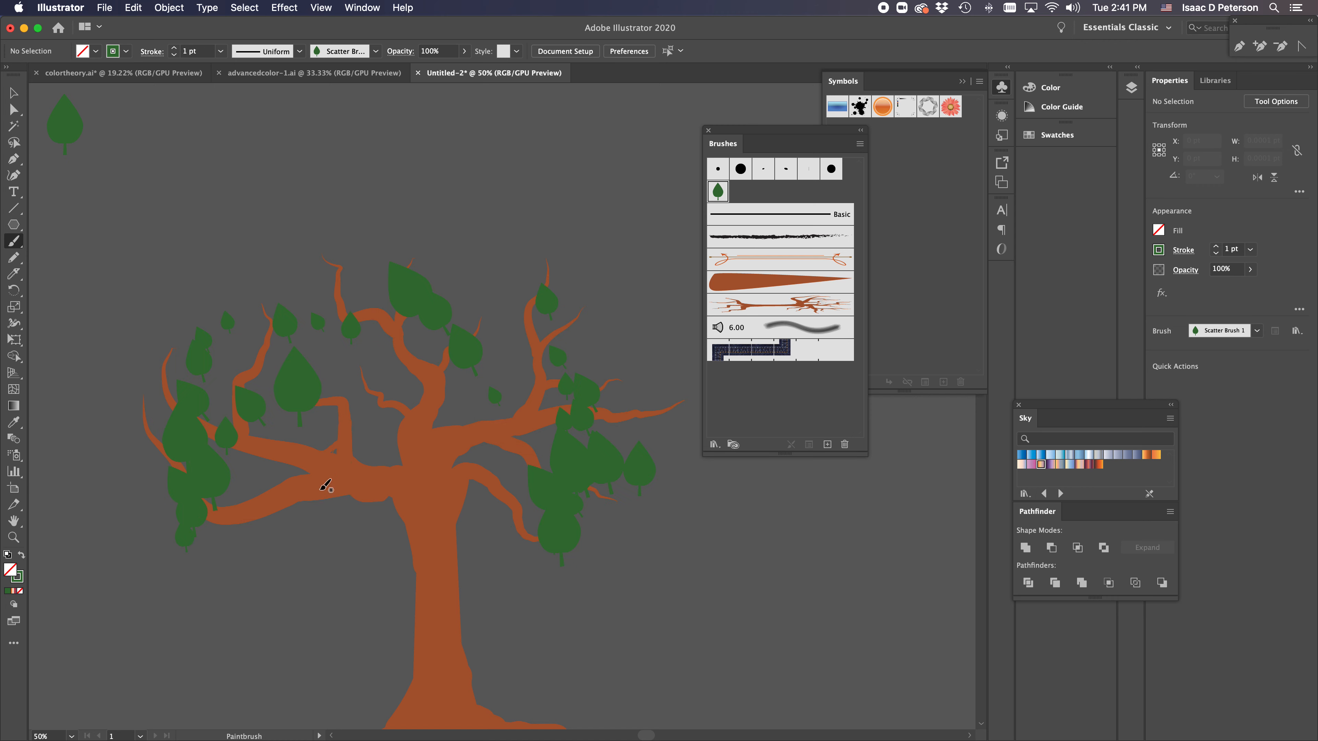
Paint more leaf scatter brush strokes over the tree's left branches, around the crown's outer edge and across the centre
mouse_move(224, 540)
mouse_down()
mouse_move(235, 494)
mouse_move(293, 424)
mouse_up()
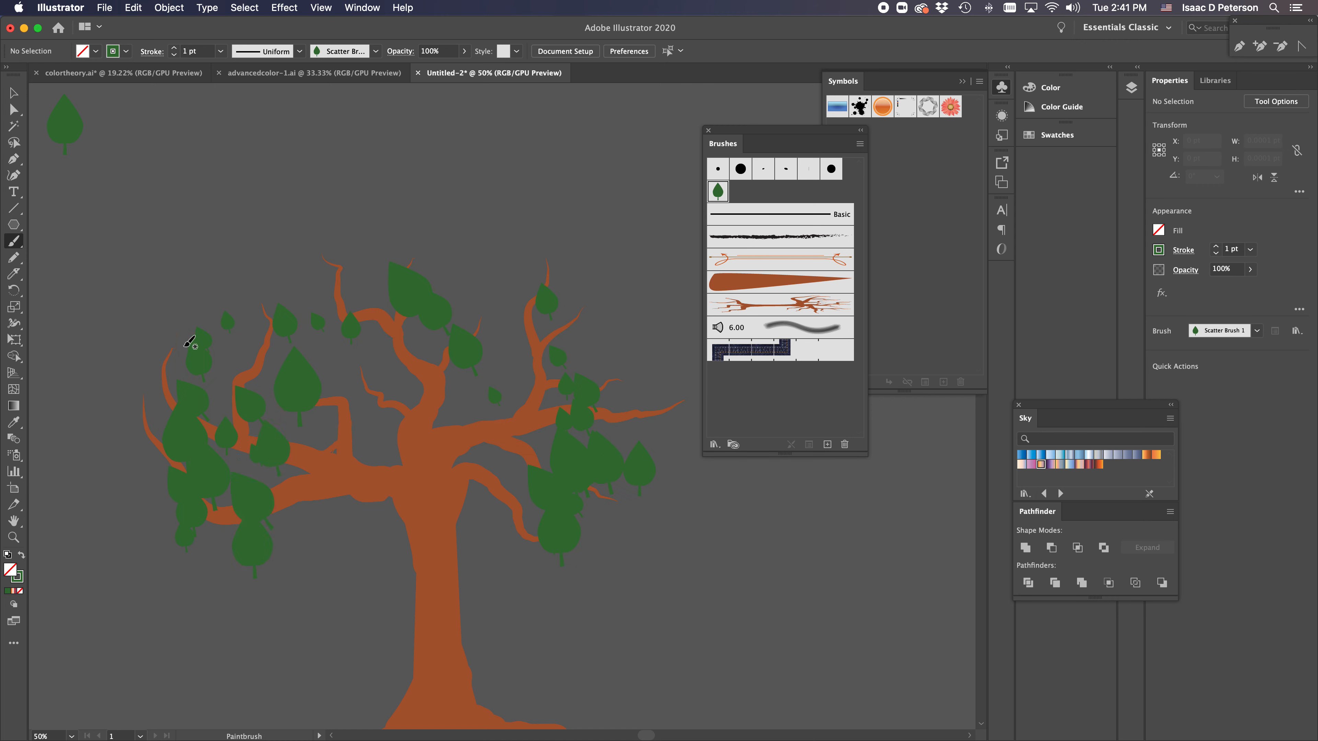
mouse_move(130, 394)
mouse_down()
mouse_move(185, 338)
mouse_move(249, 330)
mouse_up()
mouse_move(278, 287)
mouse_down()
mouse_move(561, 288)
mouse_move(560, 317)
mouse_move(591, 316)
mouse_move(660, 457)
mouse_move(664, 390)
mouse_move(677, 485)
mouse_up()
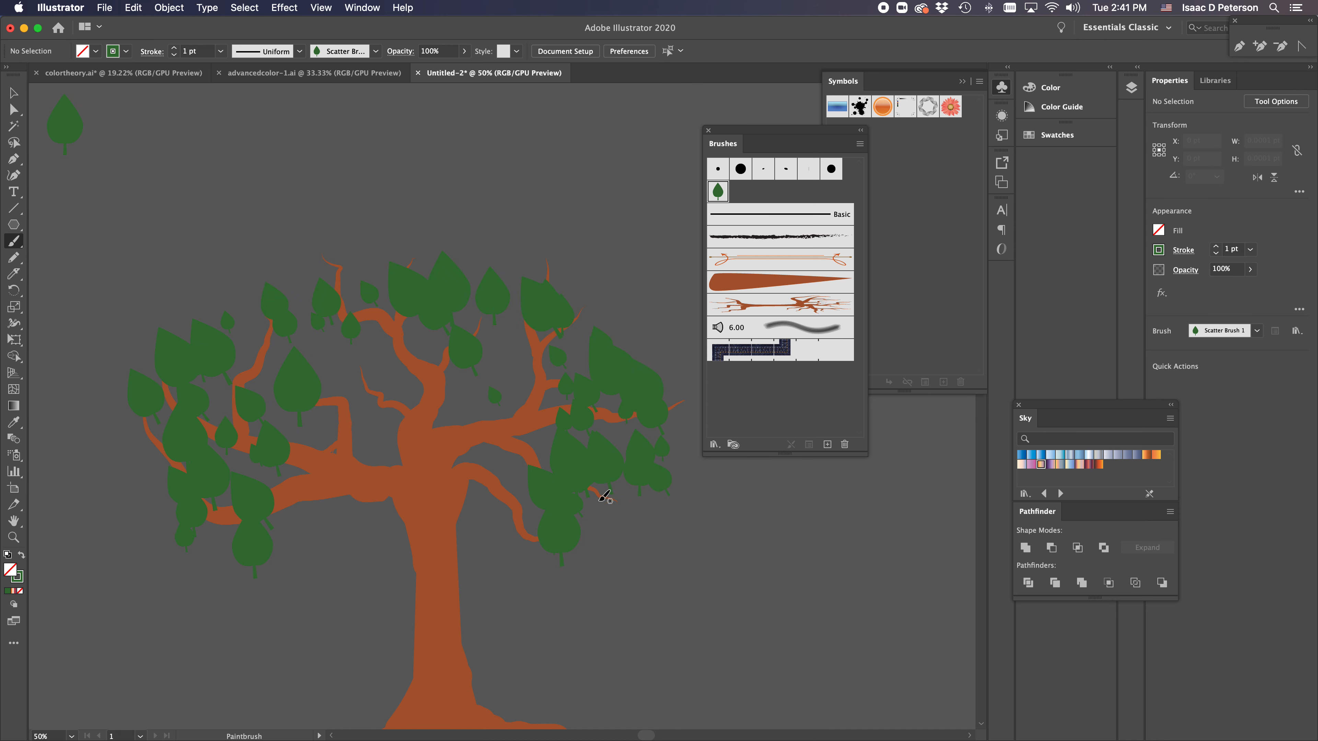
drag(411, 412, 478, 504)
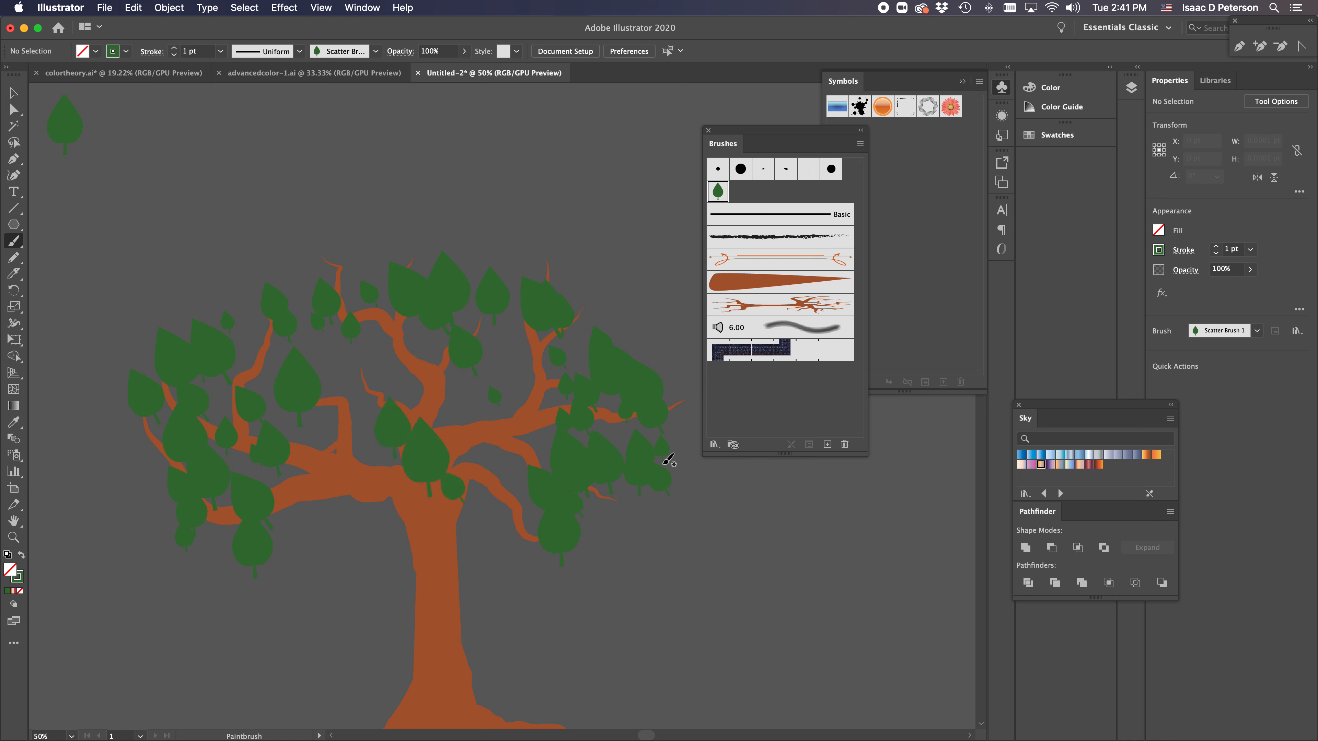
drag(477, 385, 486, 498)
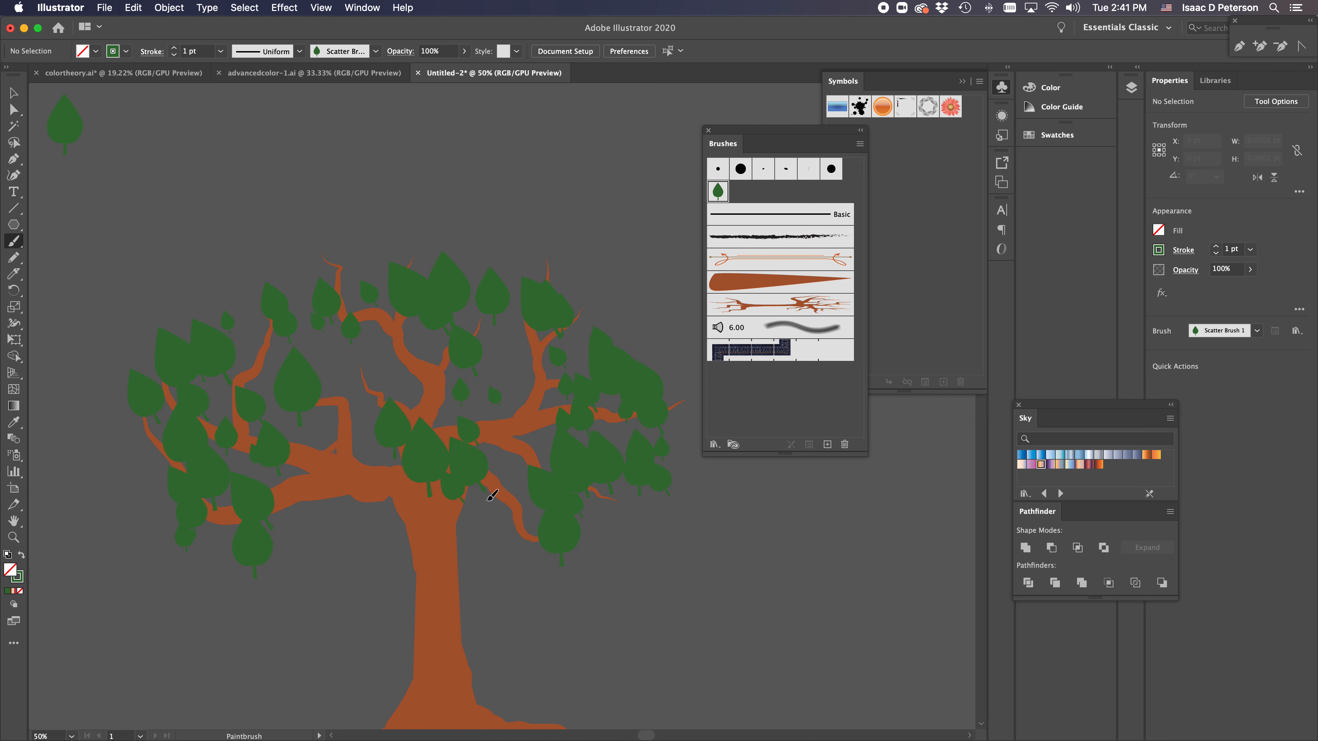
Set the leaf brush's colorization method to Tints and Shades and apply the change to the existing strokes
double_click(719, 193)
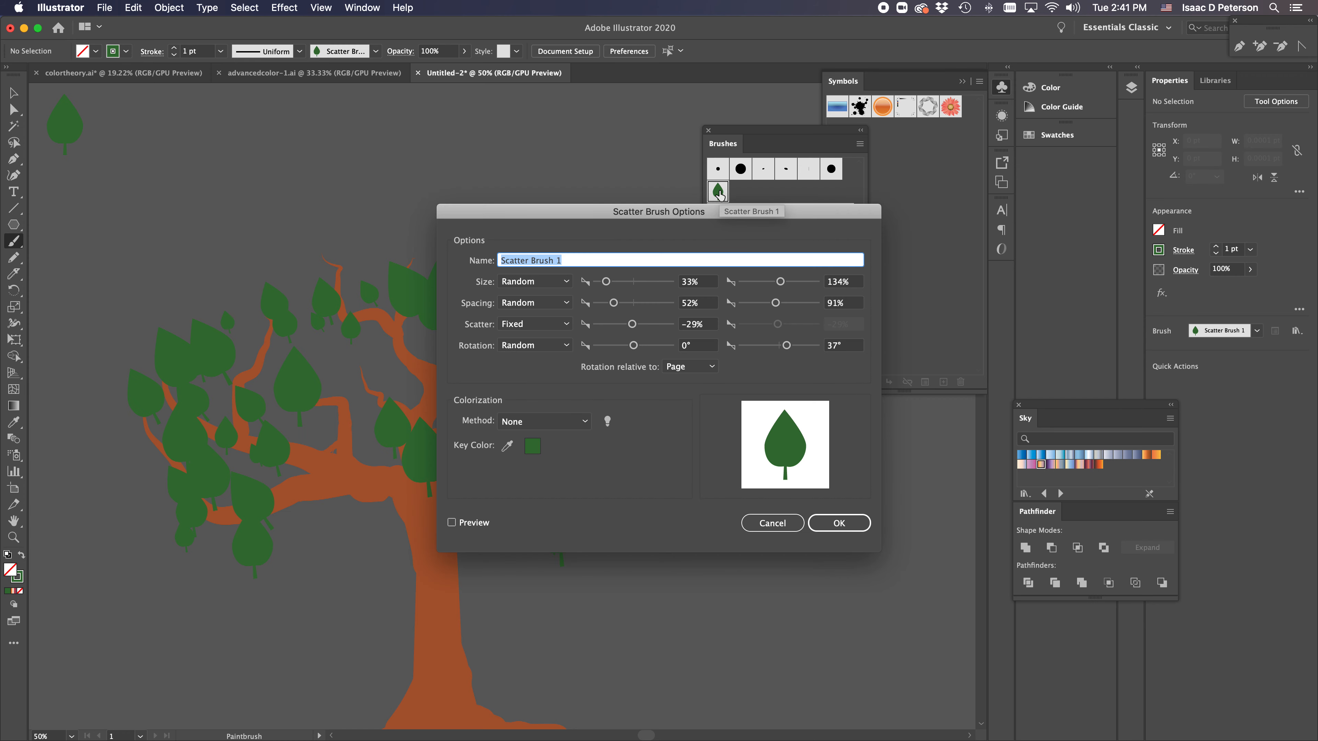
click(584, 421)
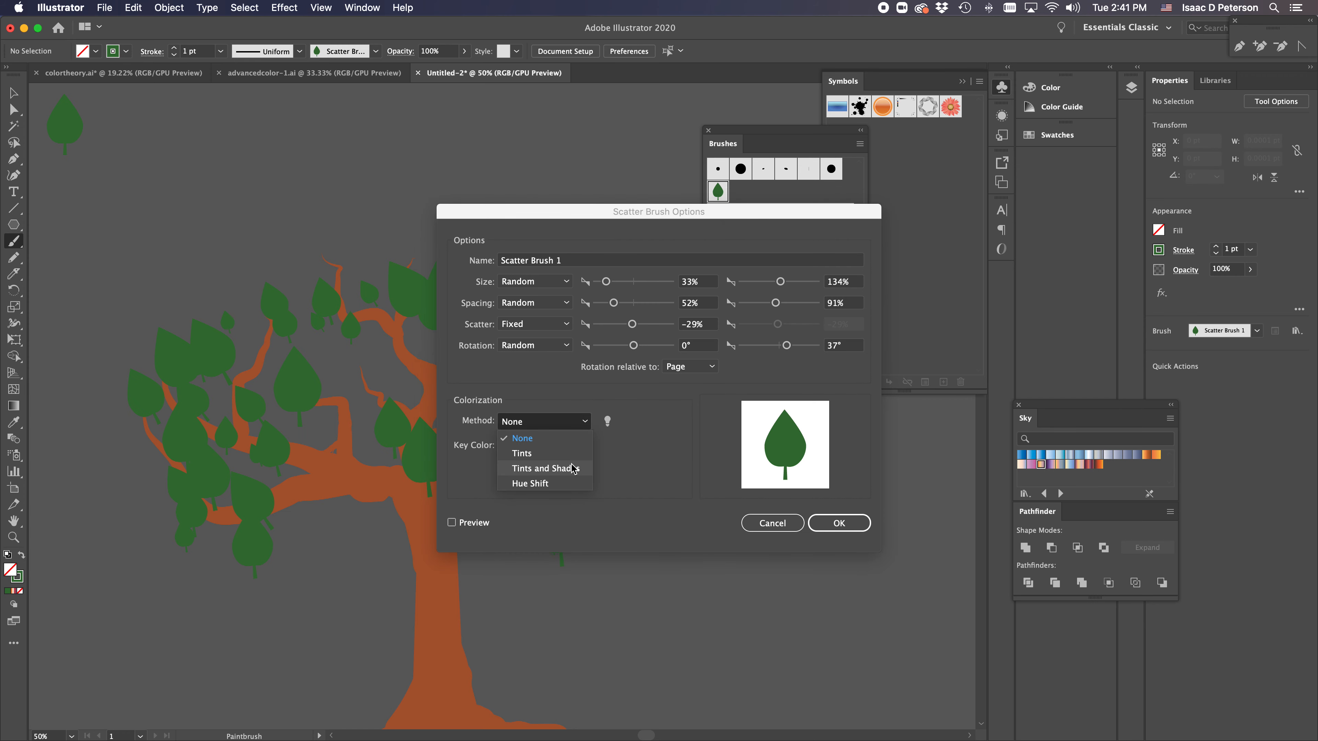
click(573, 469)
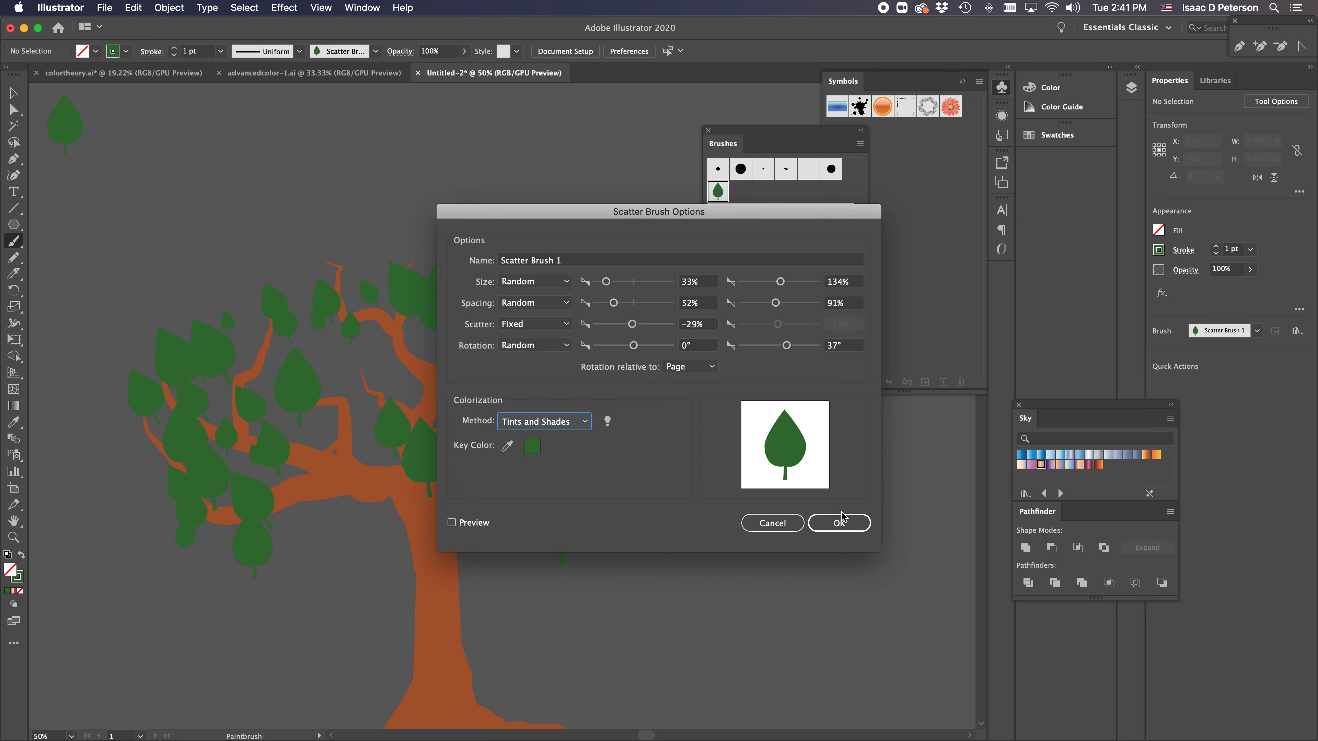
click(843, 522)
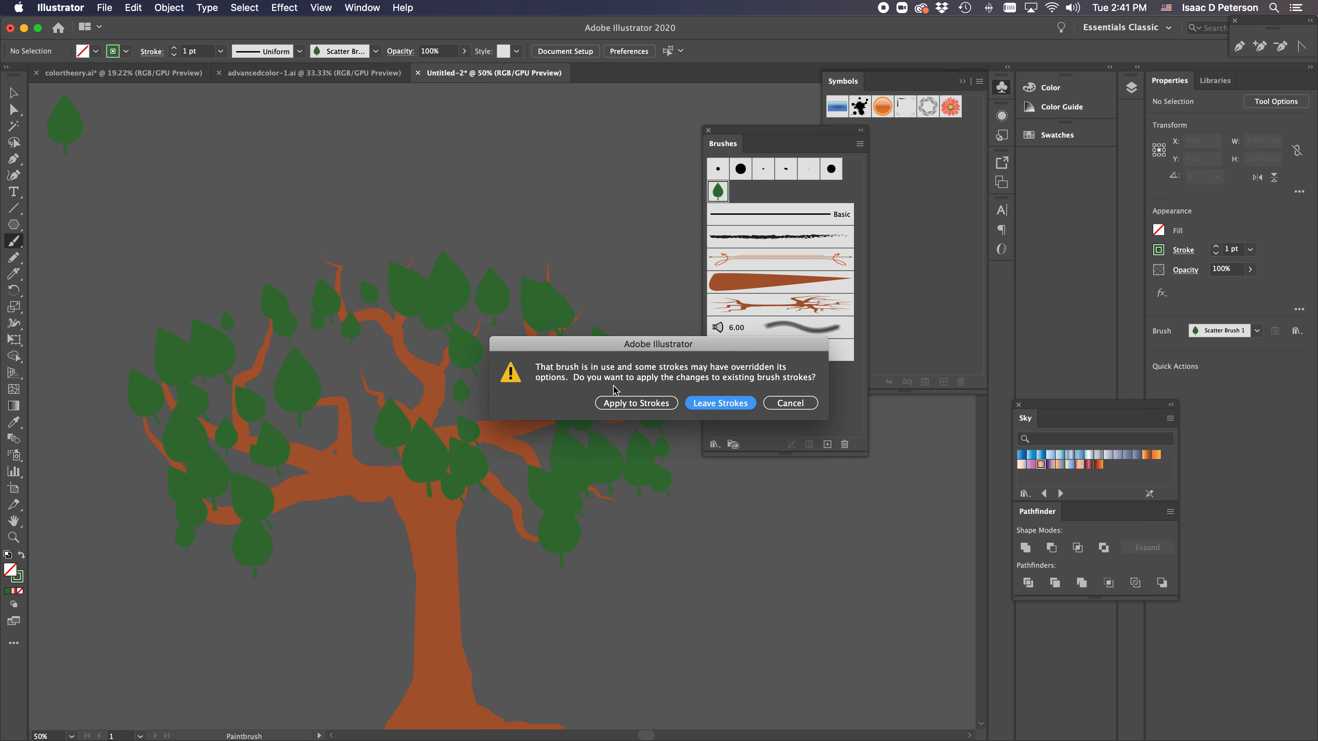
click(644, 404)
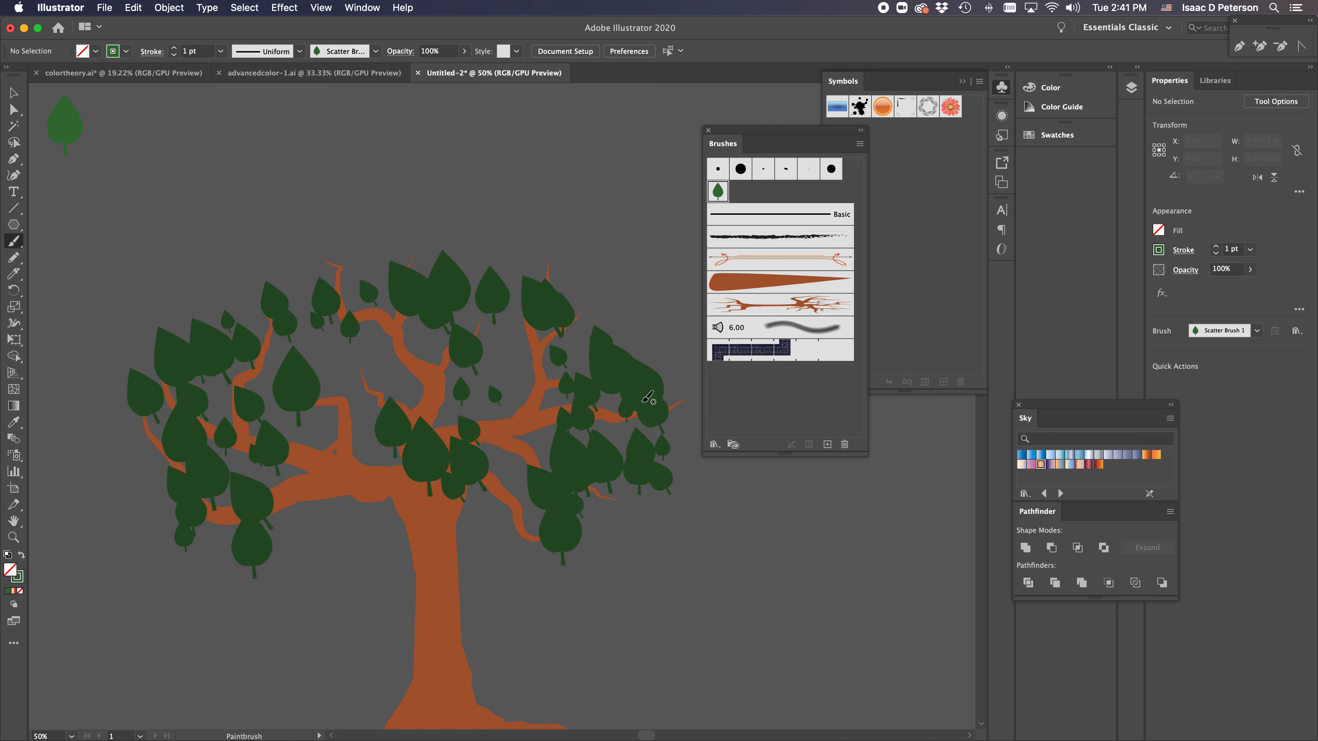
Paint additional leaf strokes over the tree's upper-left branches, lower-right branches and right edge
drag(496, 335, 495, 335)
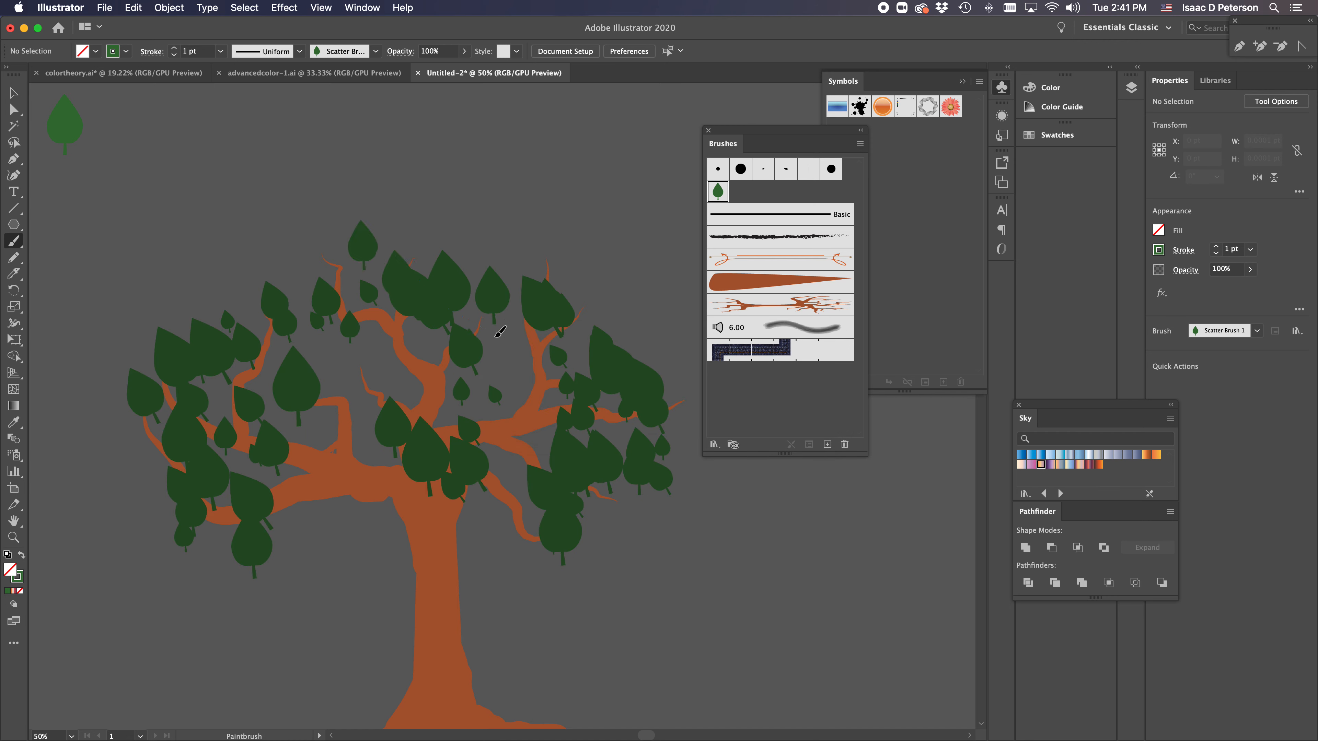
mouse_move(318, 259)
mouse_down()
mouse_move(249, 330)
mouse_move(362, 345)
mouse_up()
mouse_move(568, 507)
mouse_down()
mouse_move(524, 529)
mouse_move(631, 499)
mouse_move(590, 481)
mouse_up()
drag(529, 573, 525, 578)
mouse_move(517, 524)
mouse_down()
mouse_move(547, 493)
mouse_move(651, 496)
mouse_up()
drag(622, 332, 636, 468)
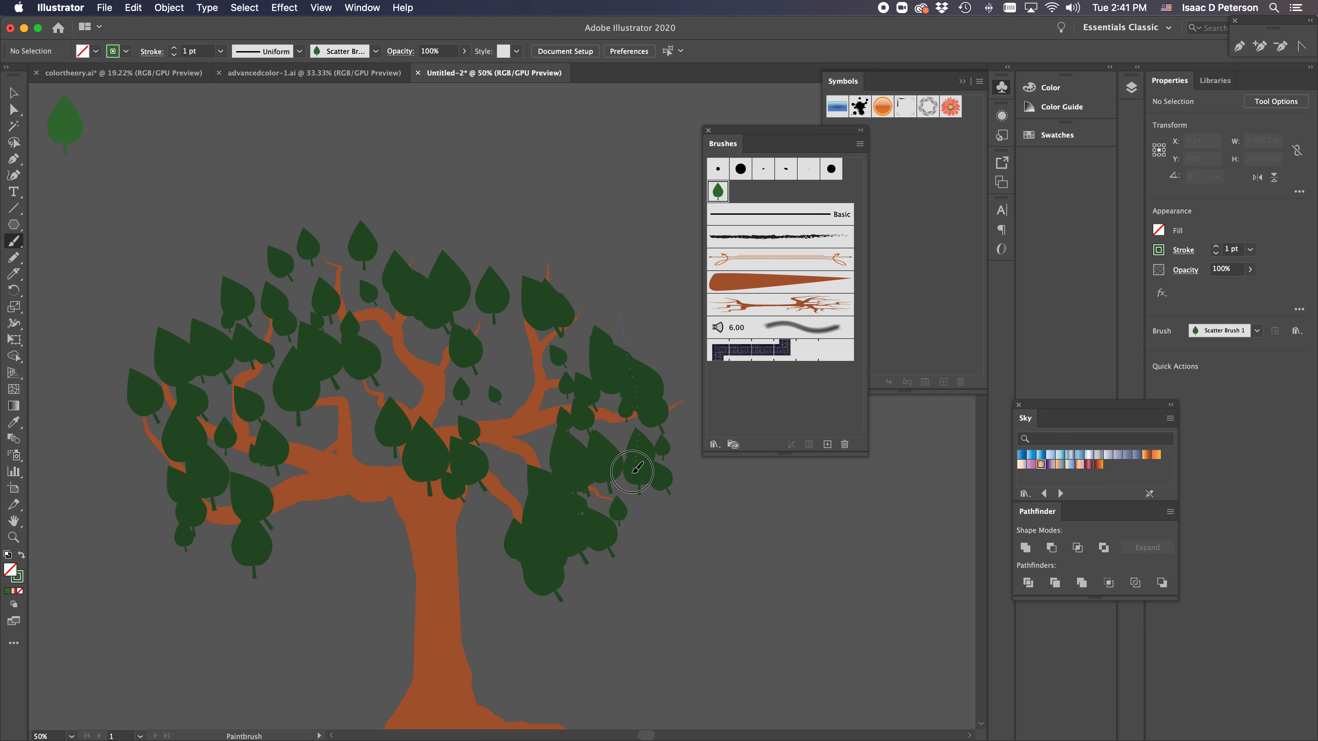
Edit the leaf brush so its random rotation is relative to Path, with a minimum of -44°
double_click(718, 192)
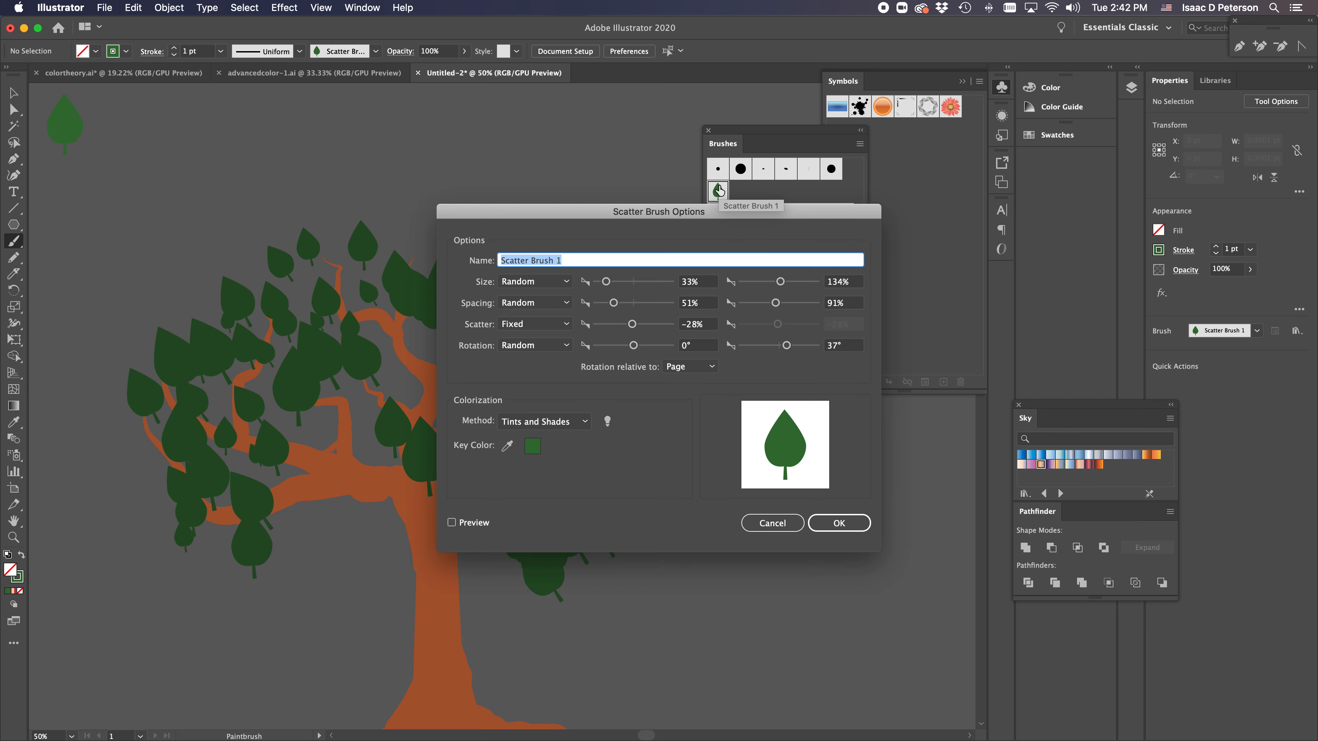
click(567, 346)
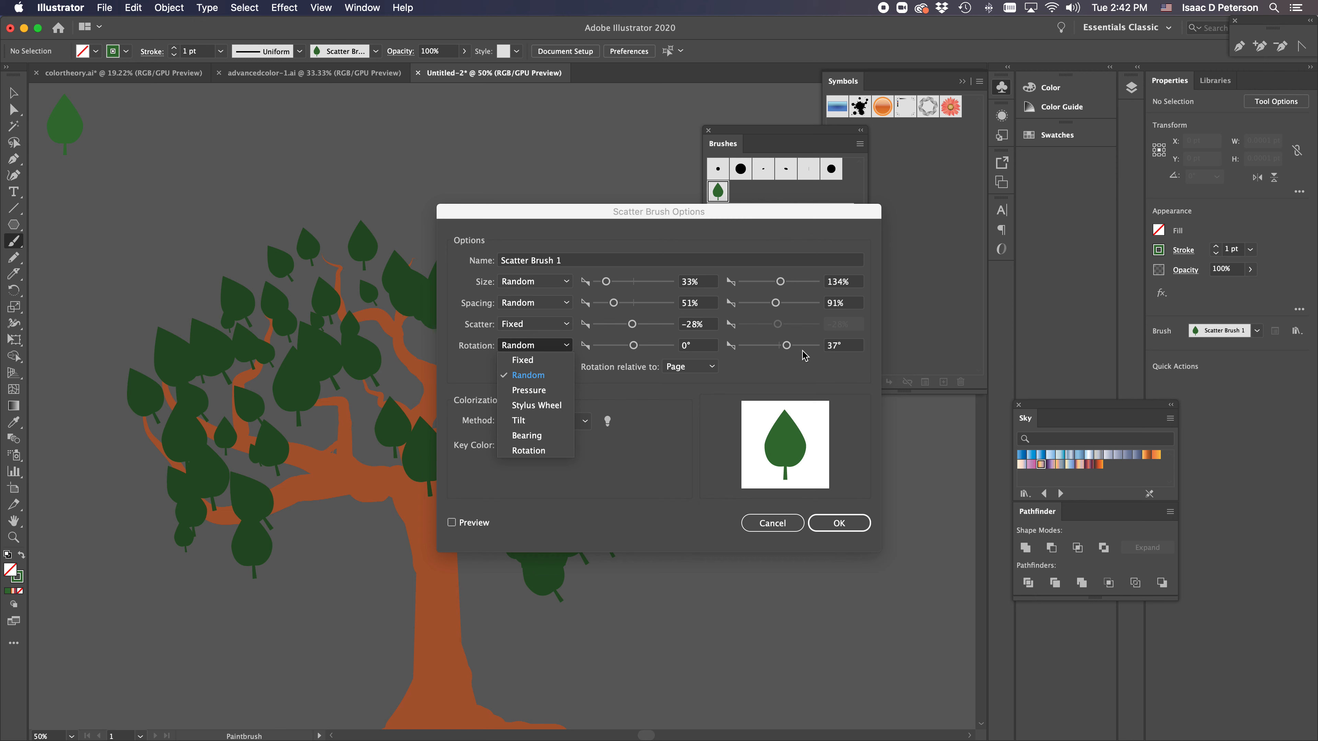
click(707, 370)
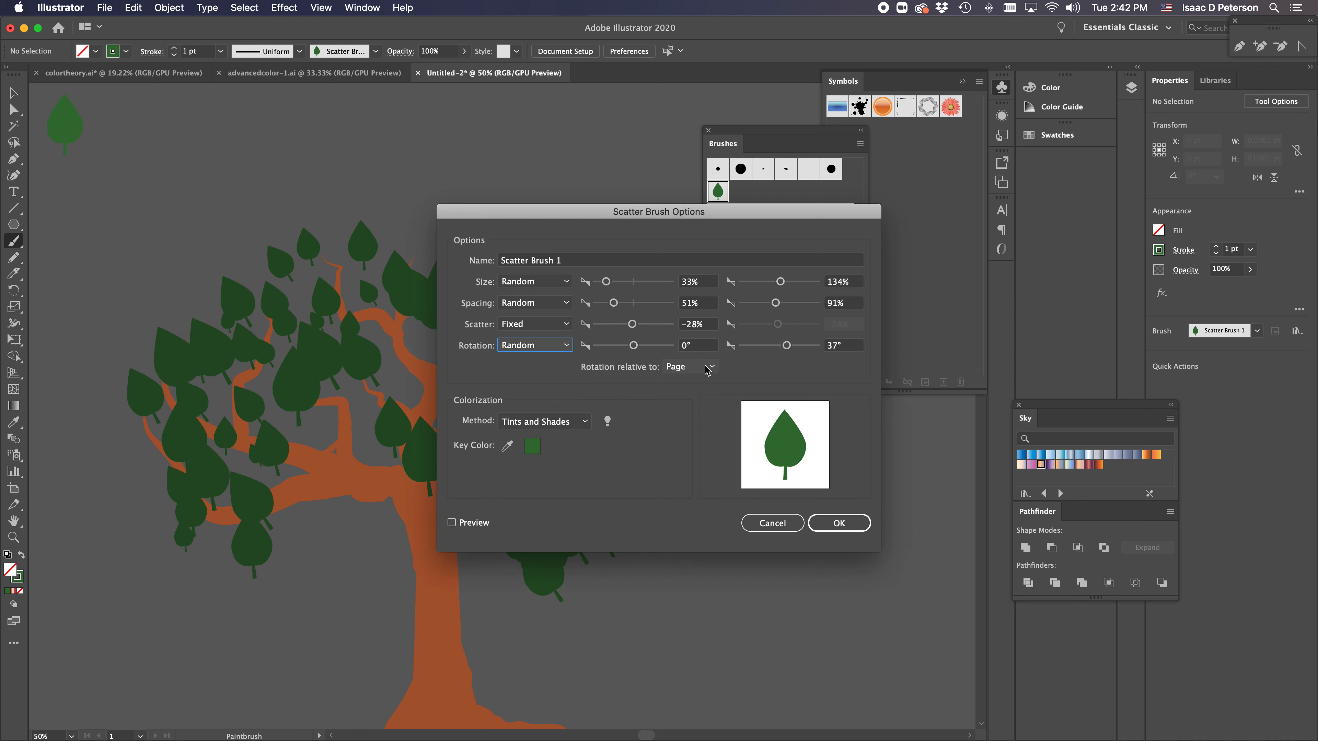
click(711, 368)
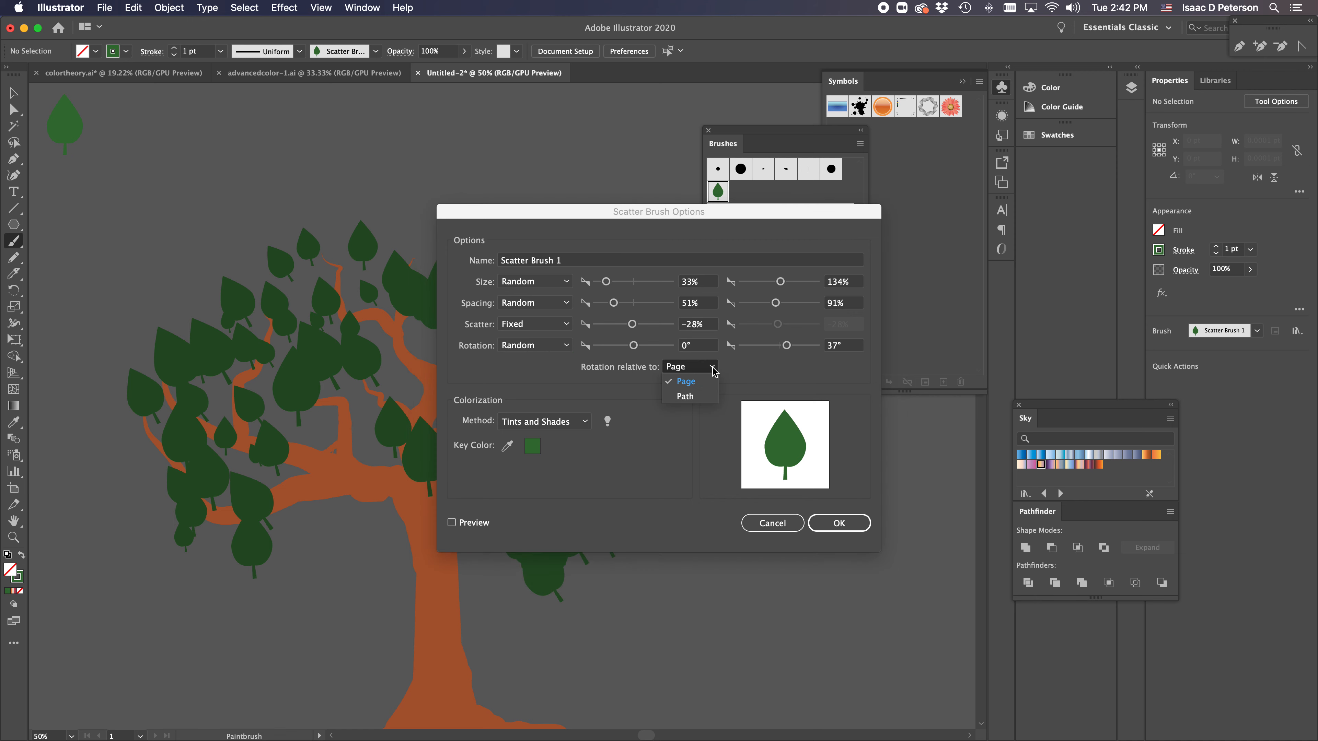
click(709, 397)
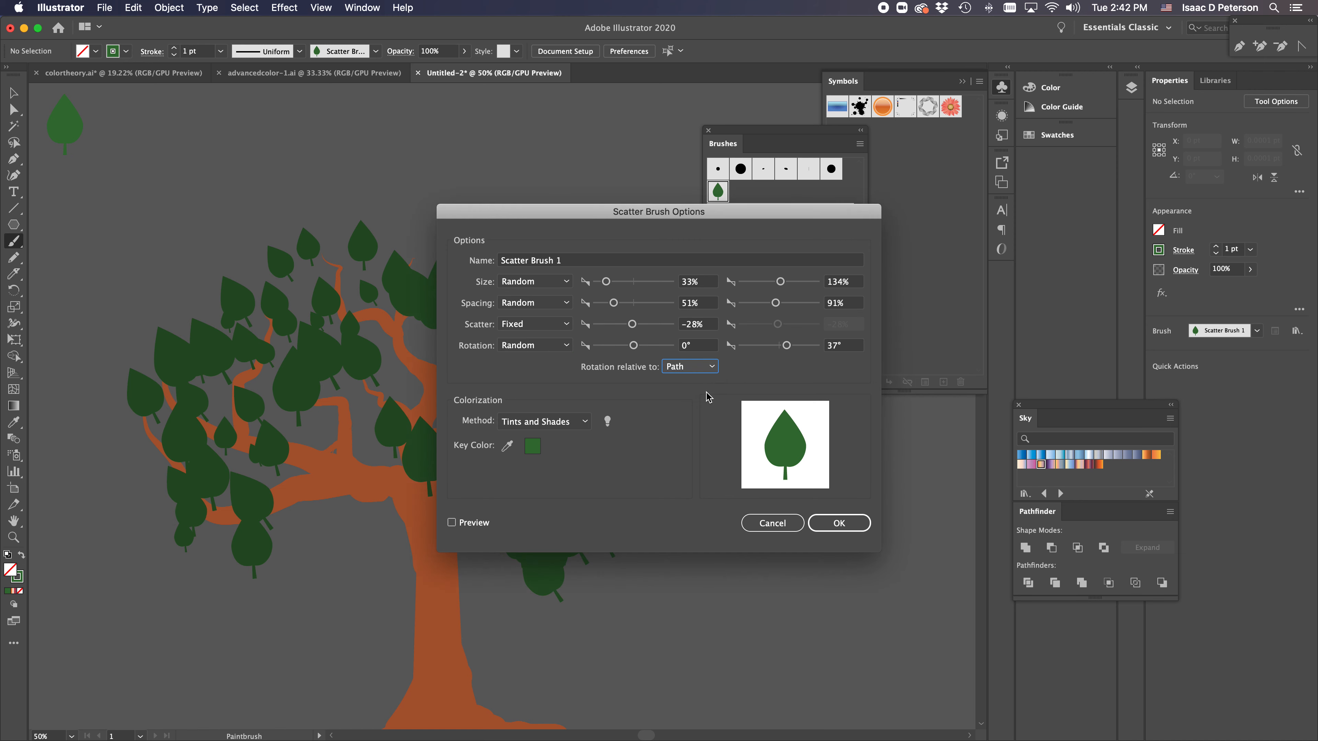
drag(632, 346, 625, 347)
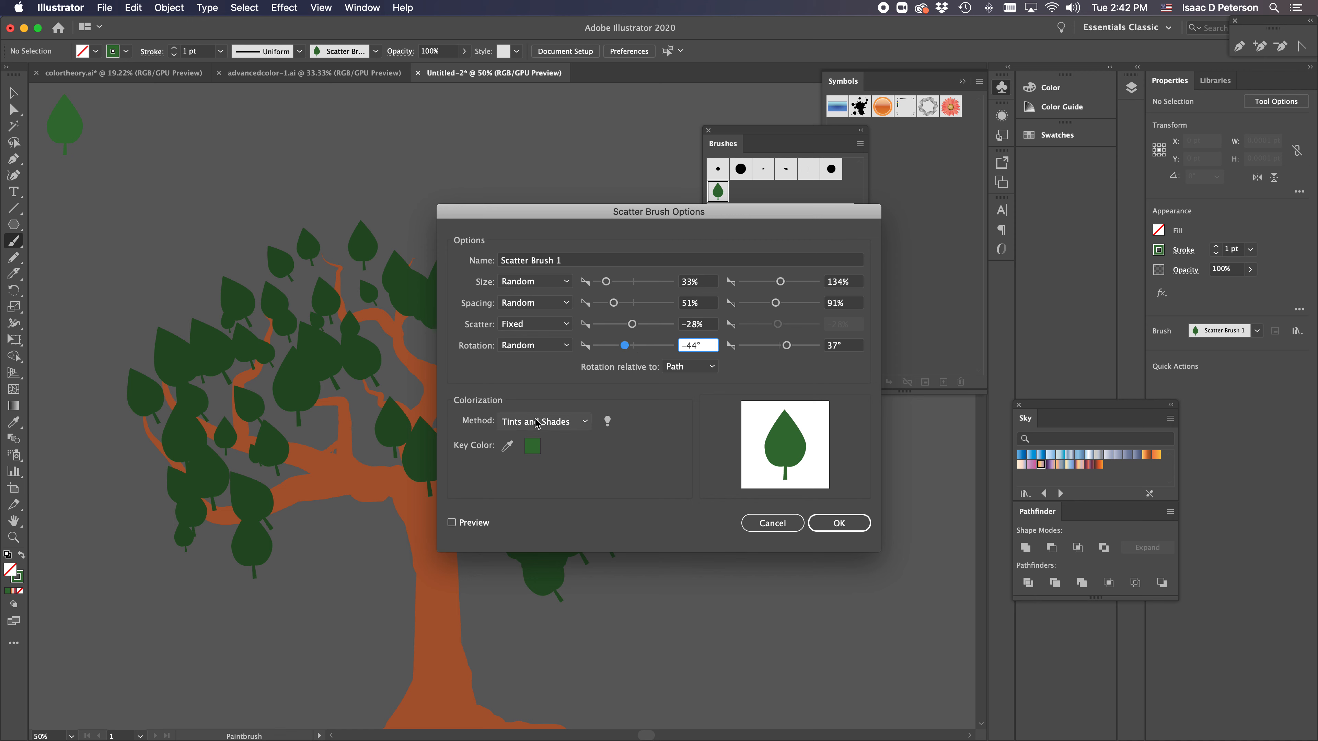
Set the leaf brush's colorization method to Hue Shift and apply the brush changes to the existing strokes
click(554, 426)
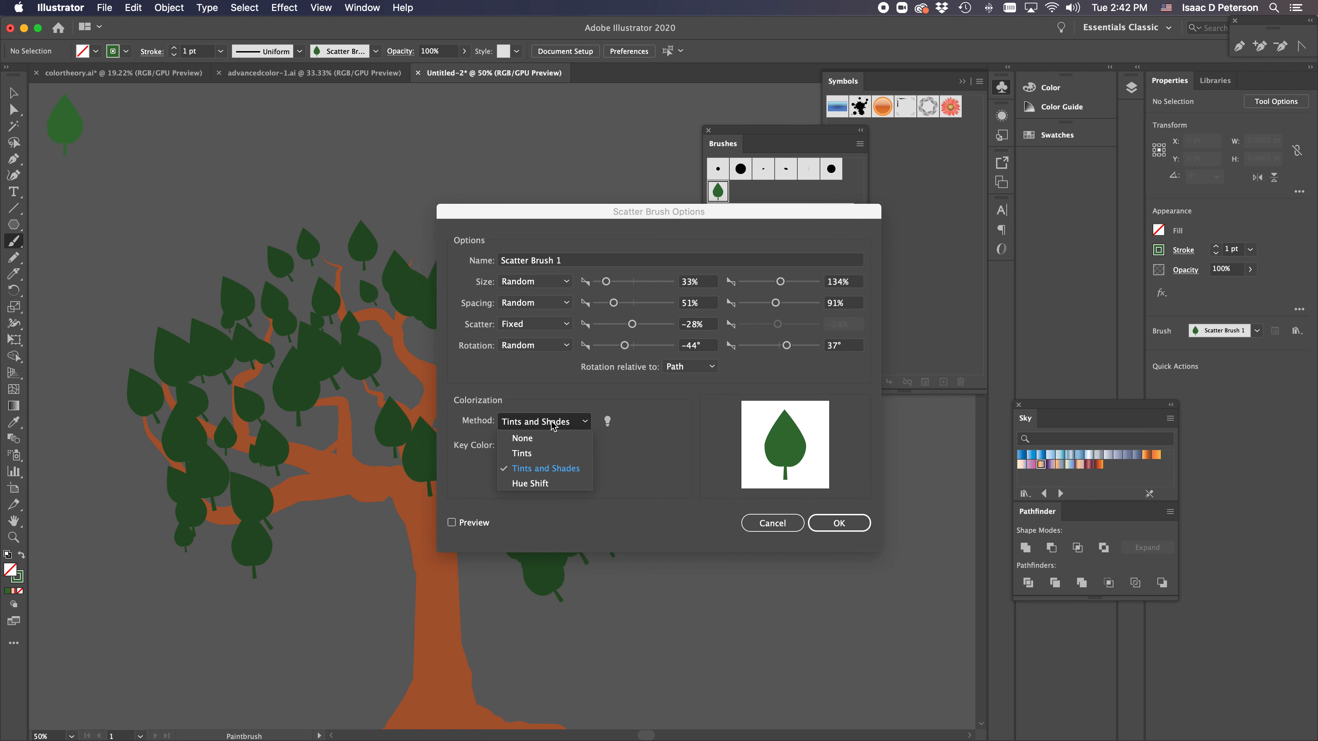
click(552, 485)
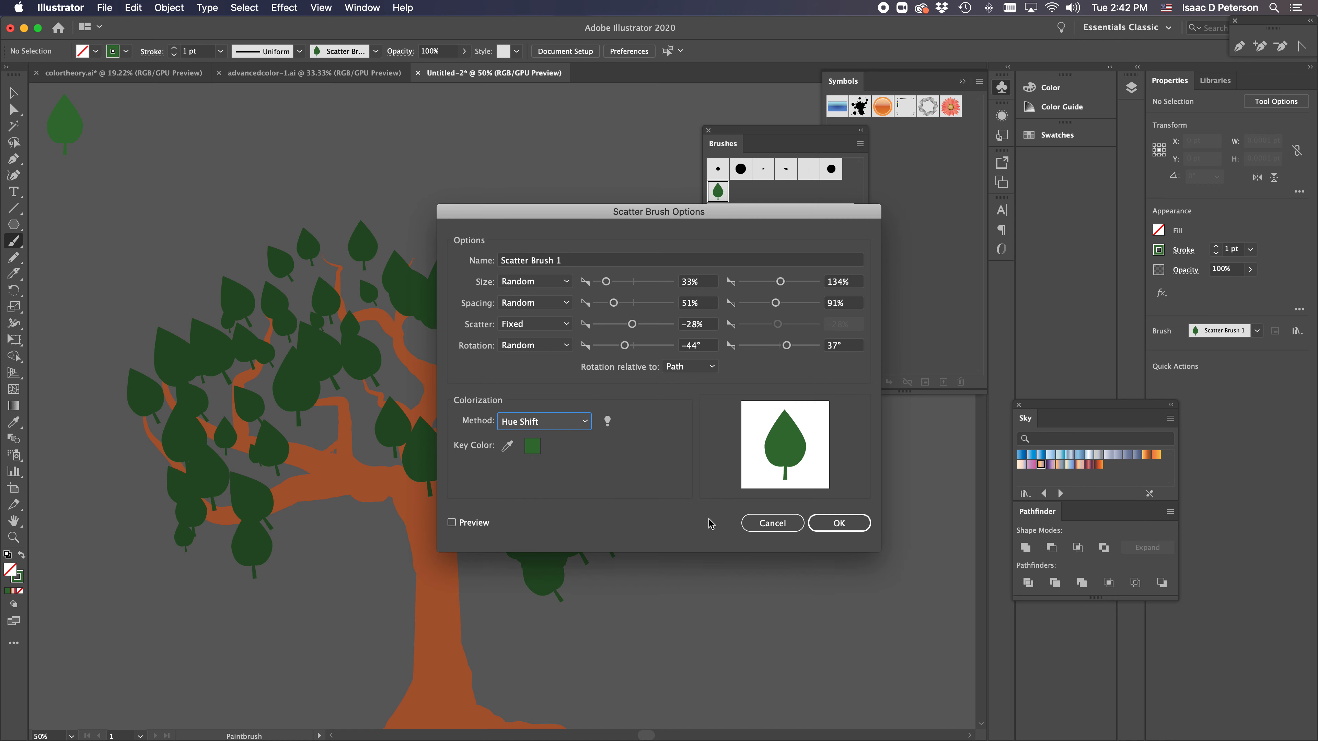
click(839, 524)
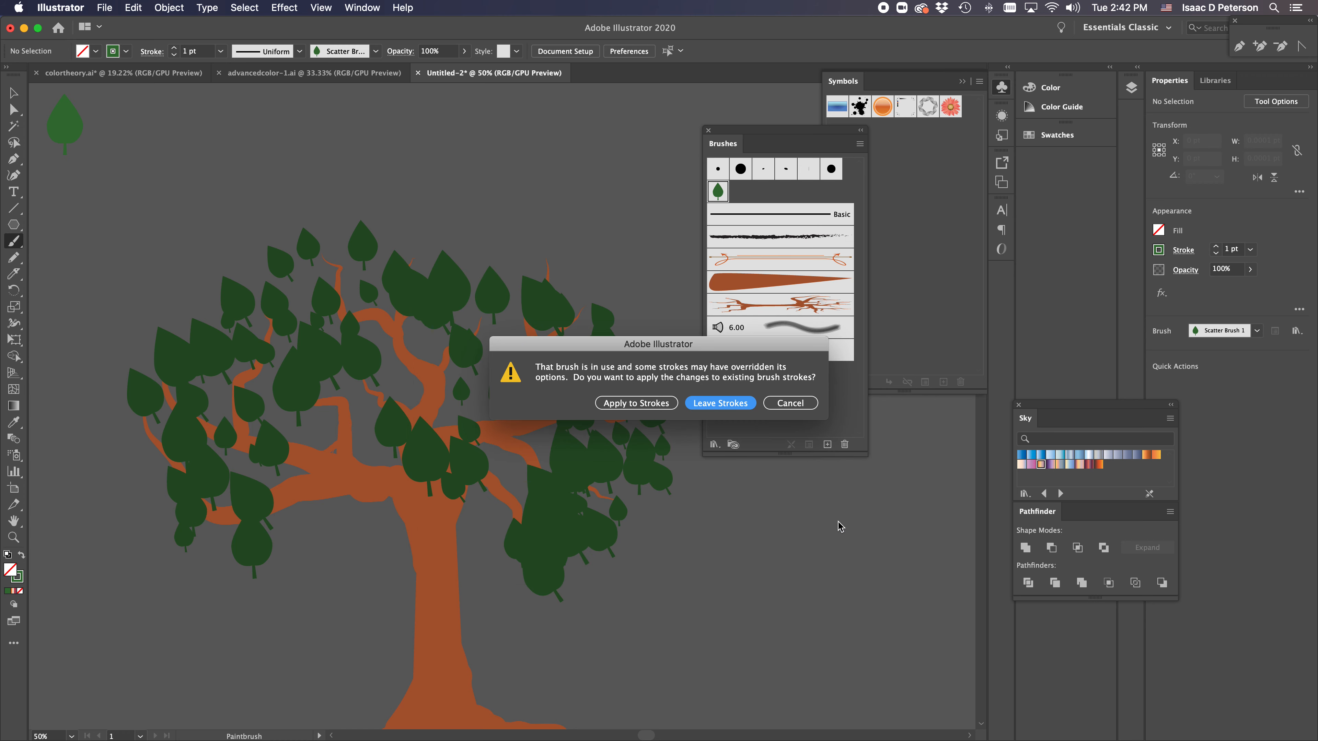
click(661, 405)
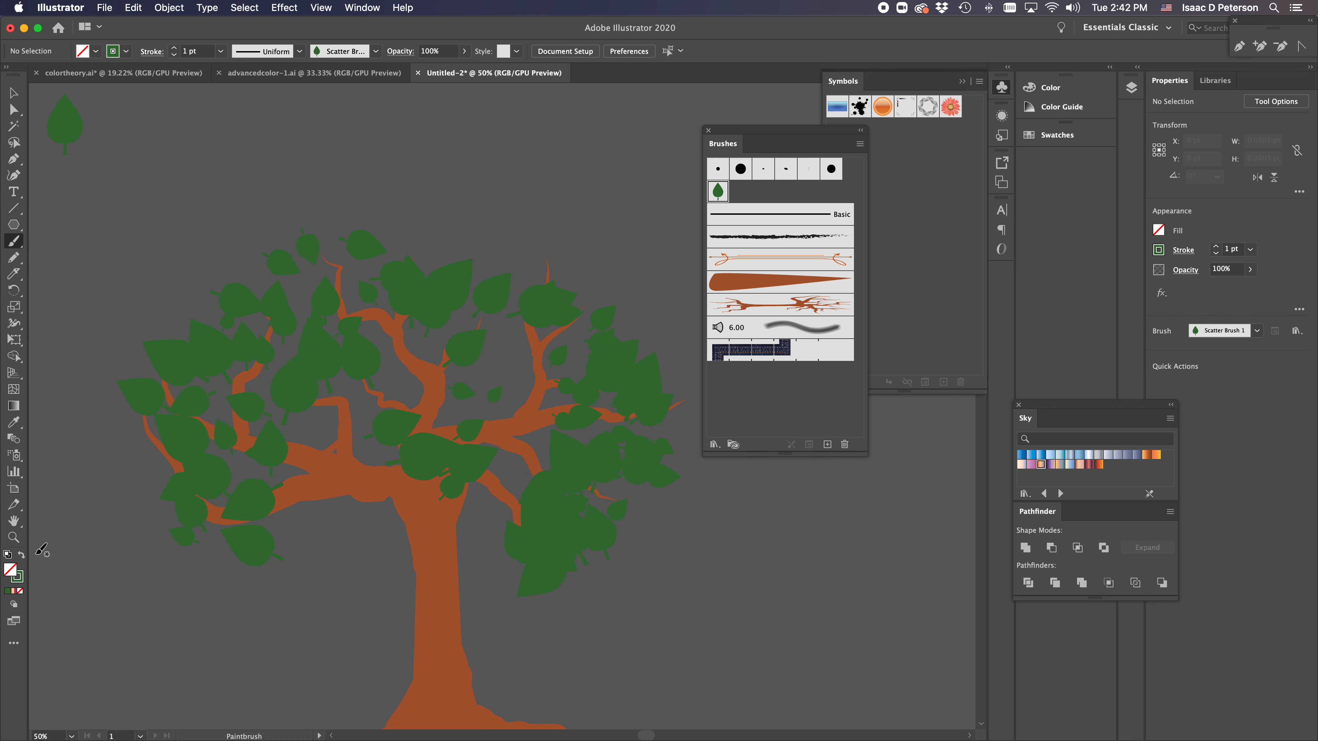
Set the stroke to dark green #093a09 and paint shadow leaves over the tree's left and right branches
double_click(18, 579)
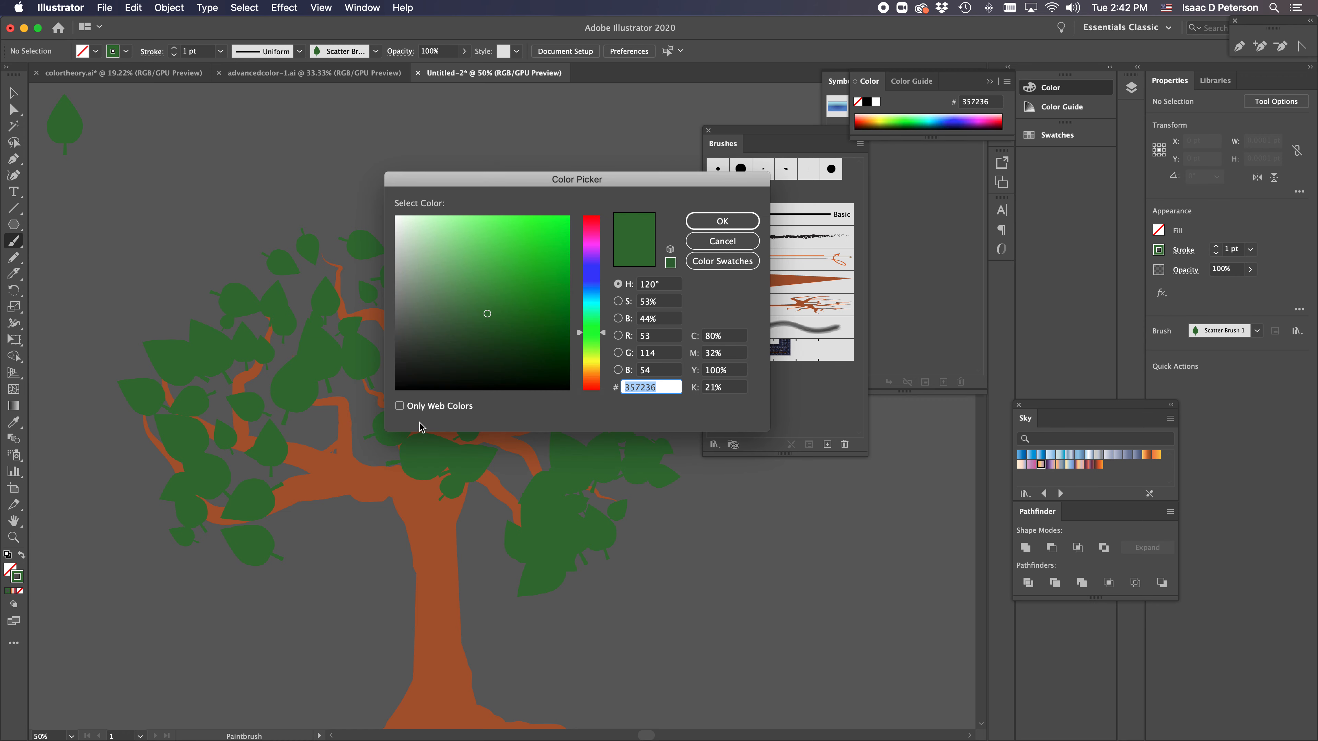
drag(531, 278, 534, 323)
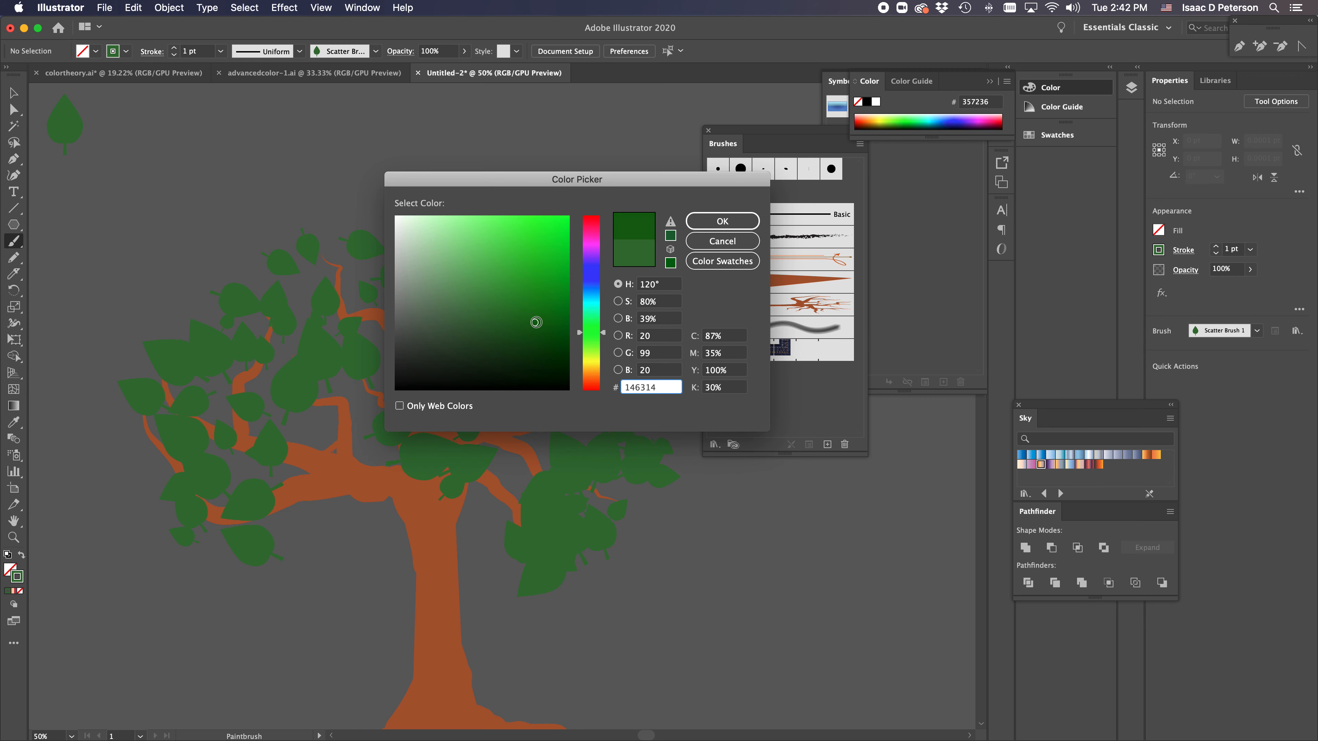
click(673, 223)
click(710, 223)
mouse_move(215, 467)
mouse_down()
mouse_move(257, 414)
mouse_move(333, 388)
mouse_up()
mouse_move(178, 427)
mouse_down()
mouse_move(255, 349)
mouse_move(231, 328)
mouse_move(271, 326)
mouse_up()
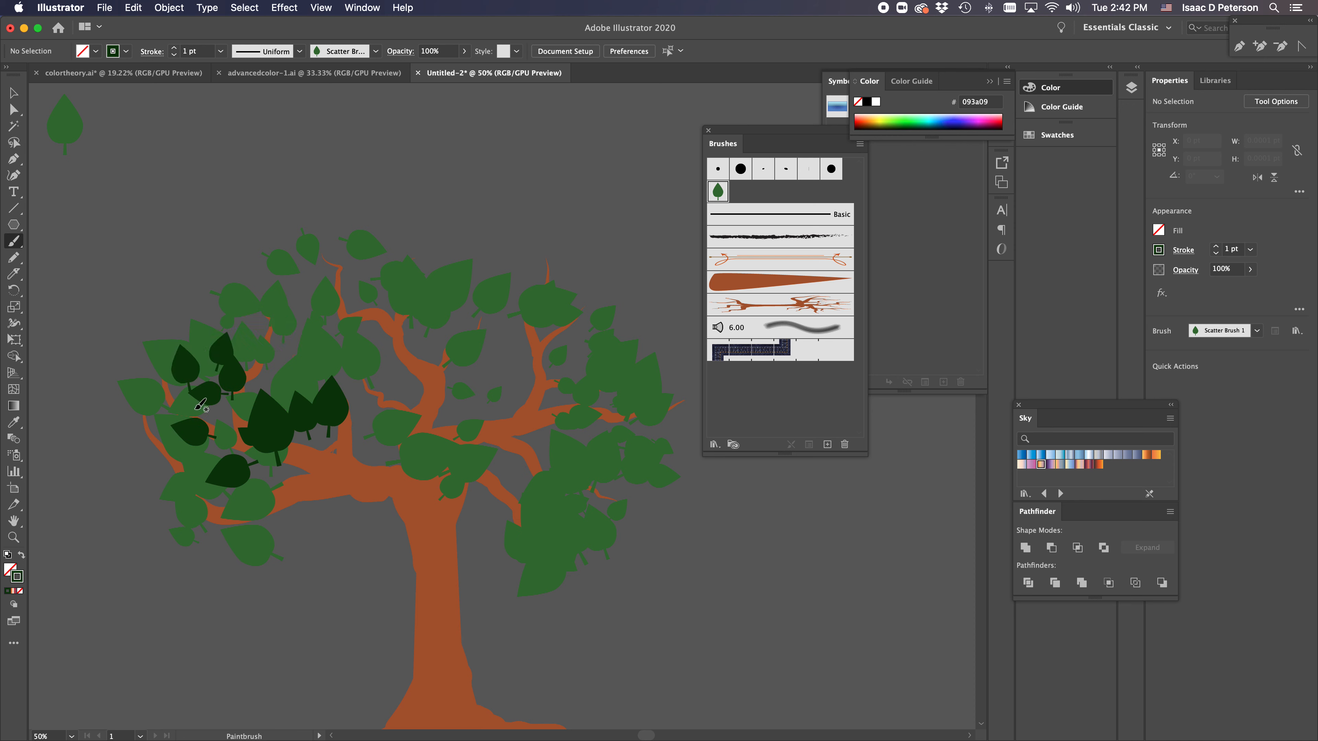
mouse_move(530, 384)
mouse_down()
mouse_move(552, 410)
mouse_move(580, 561)
mouse_up()
mouse_move(585, 348)
mouse_down()
mouse_move(605, 379)
mouse_move(619, 501)
mouse_move(611, 346)
mouse_move(635, 384)
mouse_move(628, 470)
mouse_up()
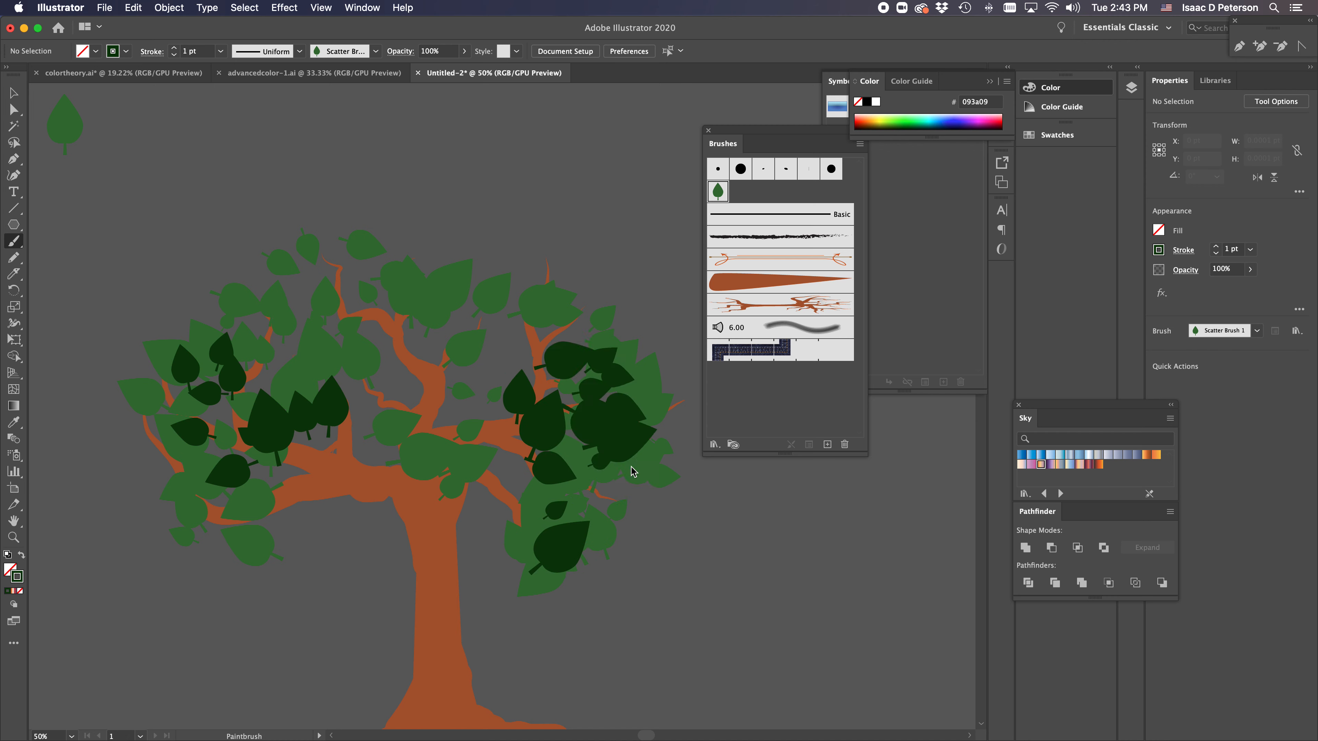
drag(639, 337, 643, 439)
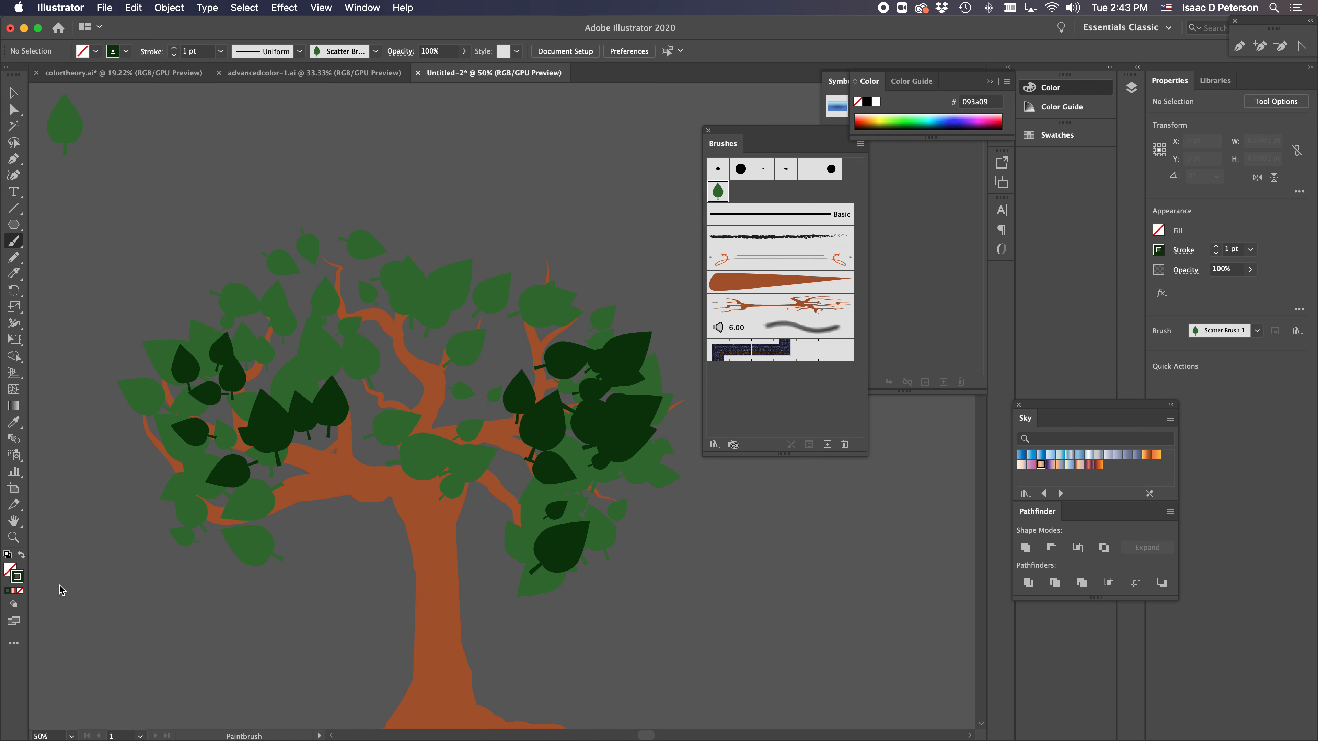
Set the stroke to bright green #47ea47 and paint highlight leaves over the crown's upper-left and central branches
double_click(17, 577)
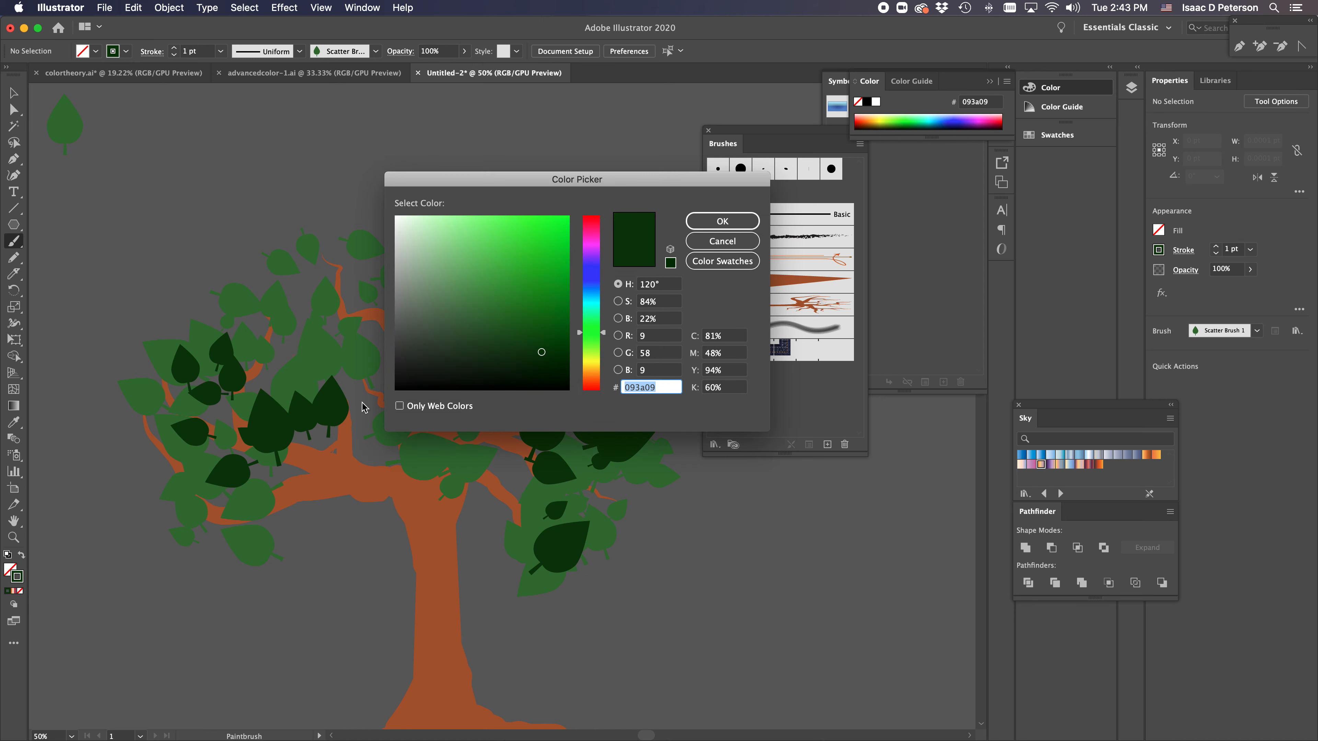
click(520, 234)
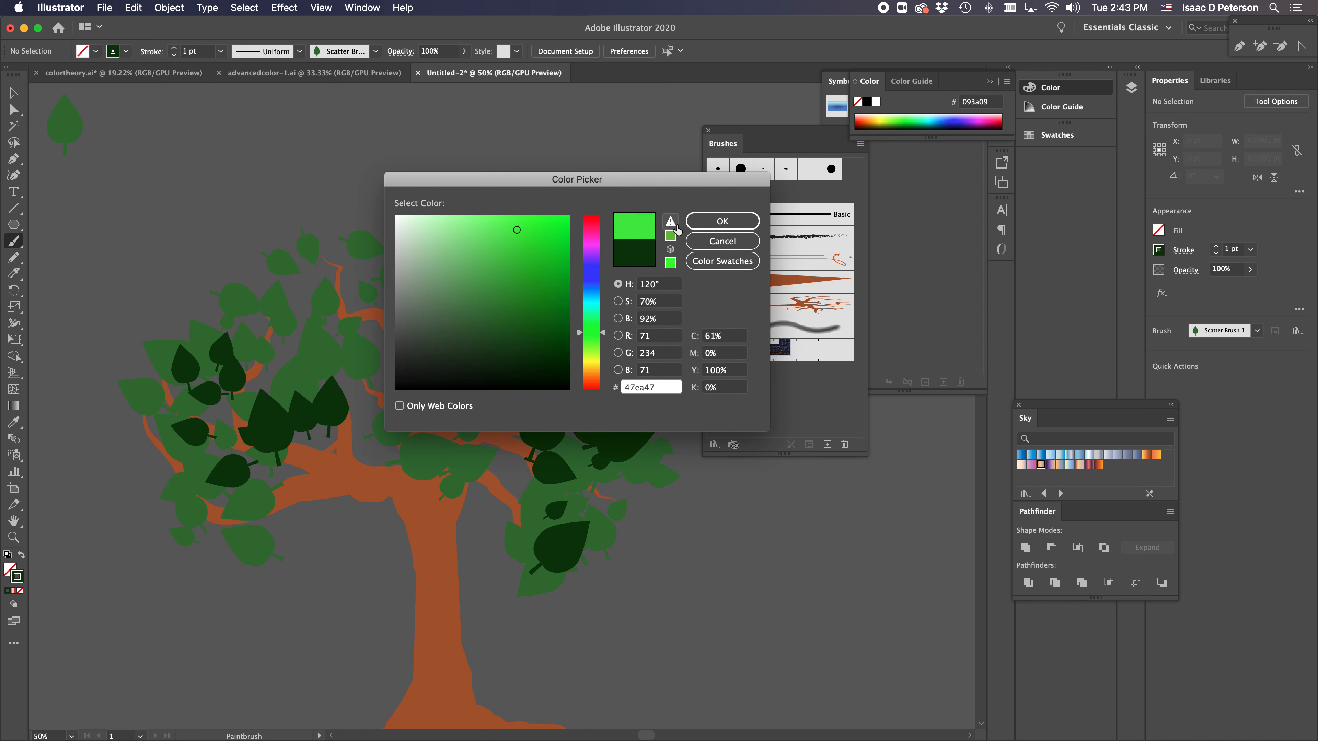
click(720, 221)
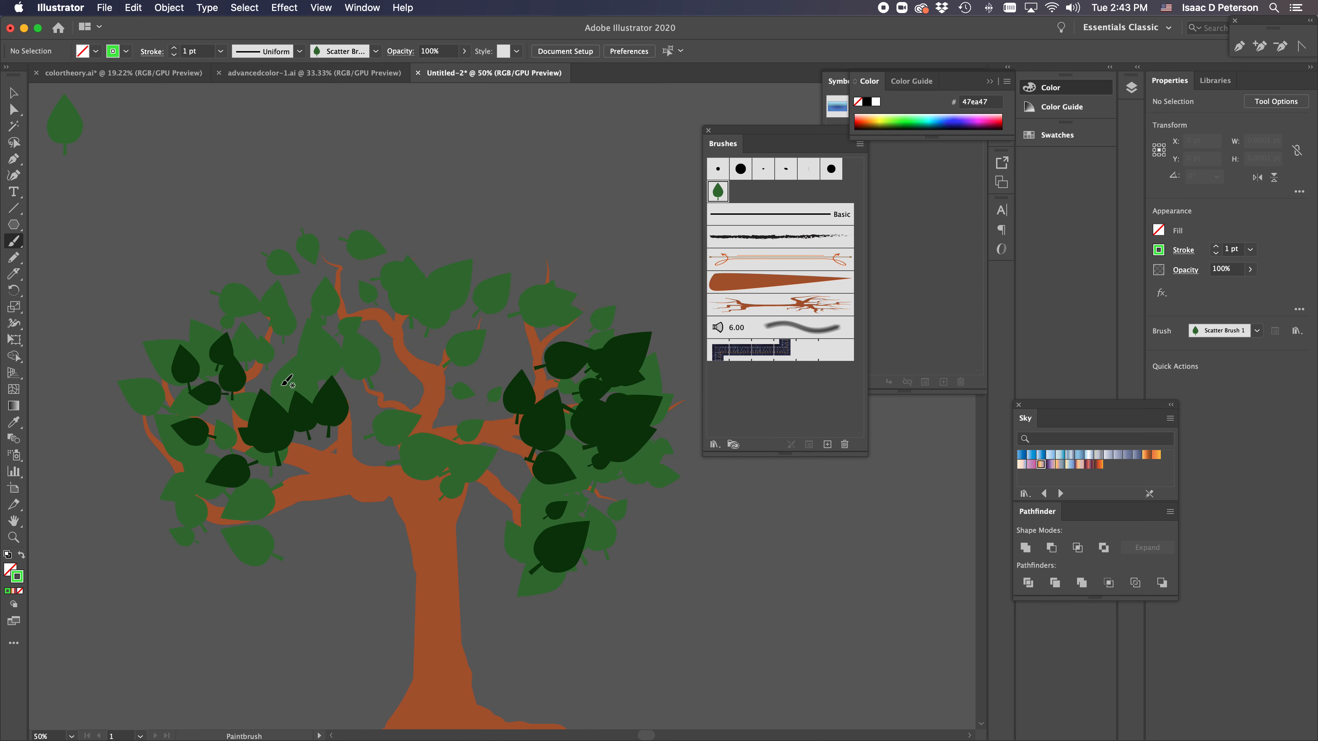
drag(262, 387, 383, 357)
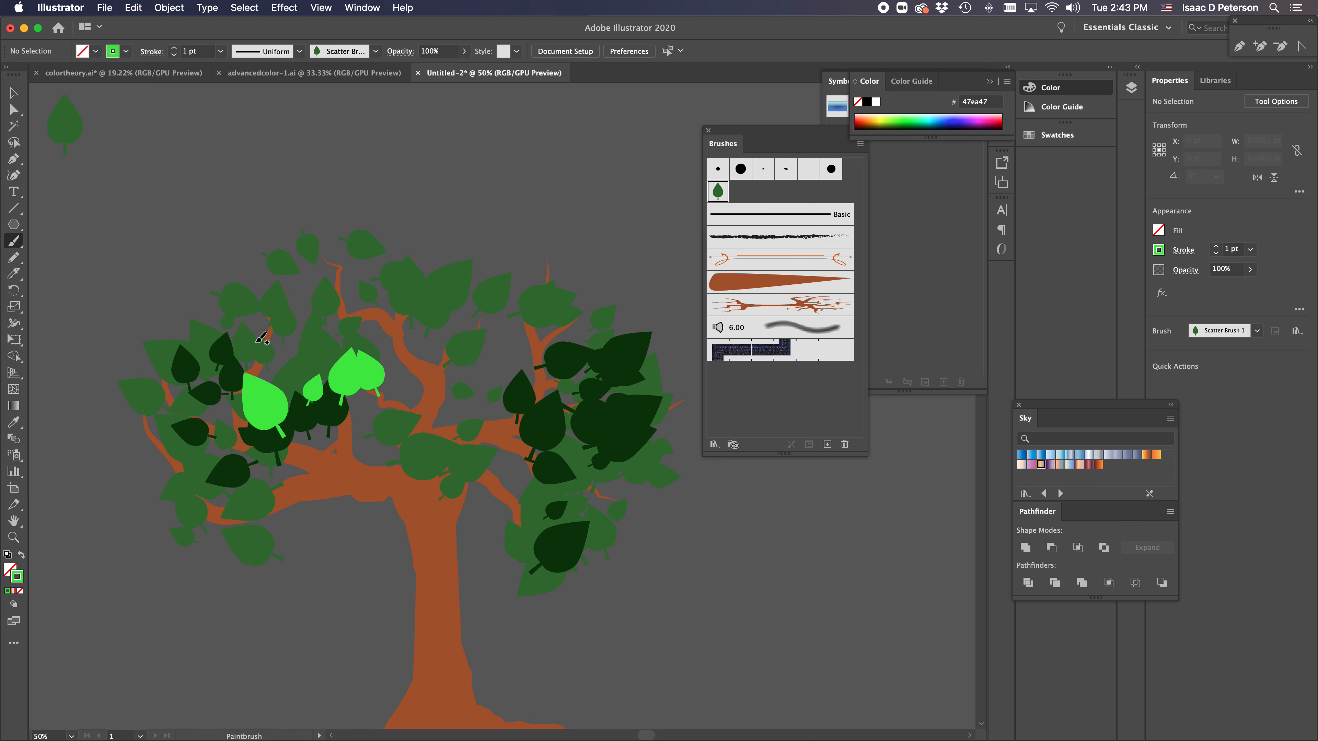
mouse_move(261, 342)
mouse_down()
mouse_move(359, 327)
mouse_move(289, 304)
mouse_move(437, 321)
mouse_up()
drag(379, 277, 502, 322)
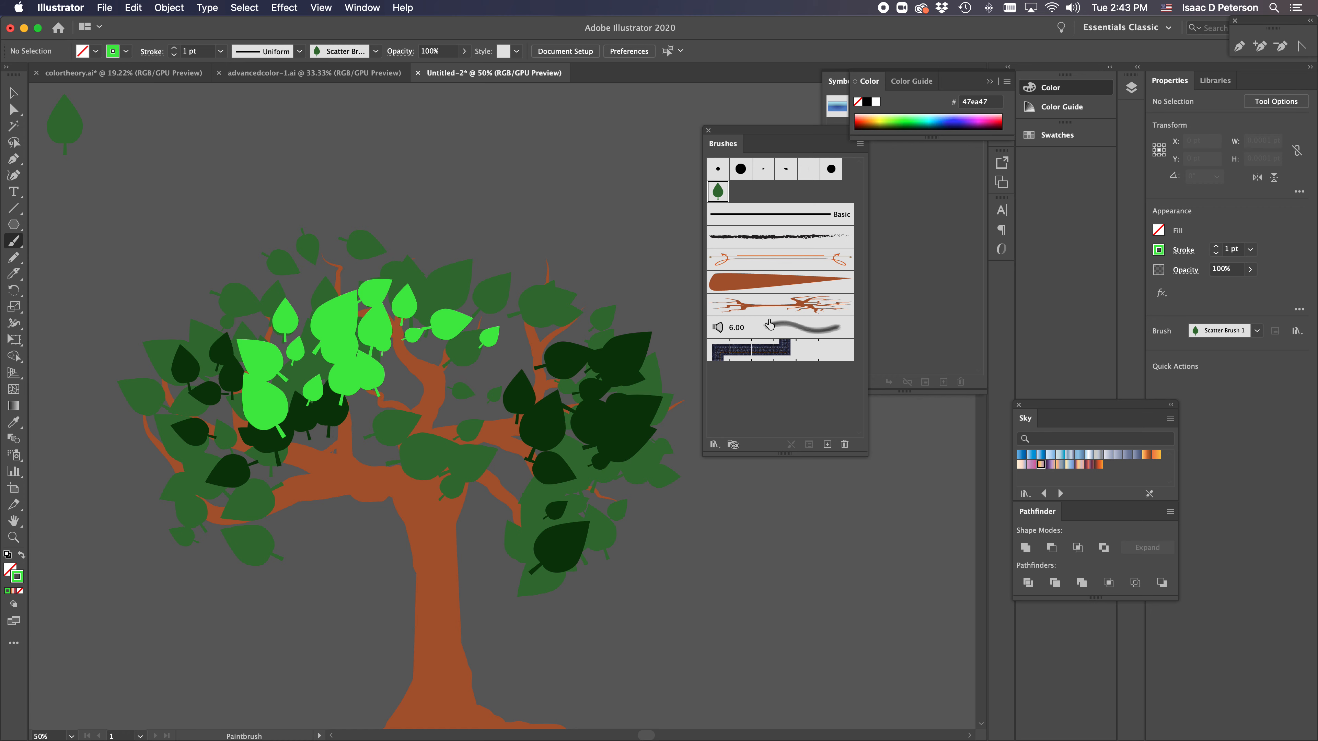
Keep the leaf brush's current options and paint more bright green leaves over the right-hand branches and the crown's upper left
double_click(724, 194)
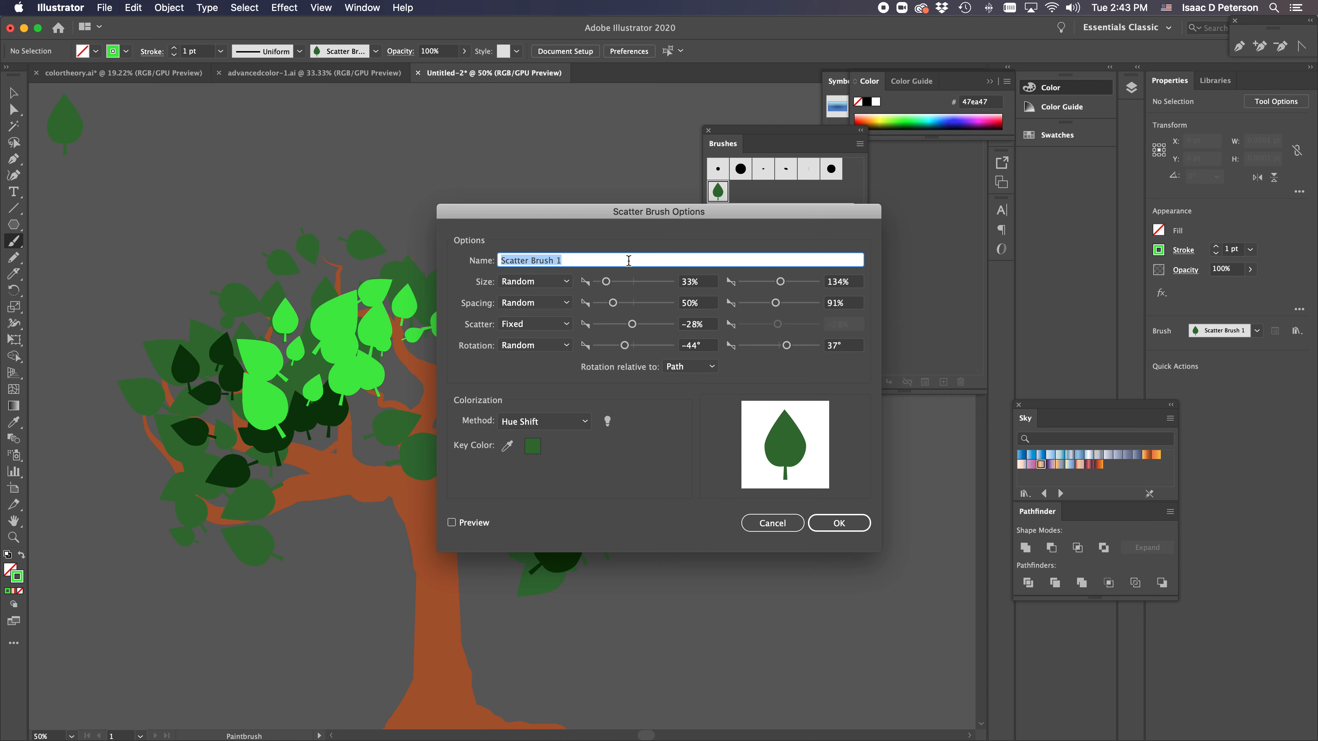
click(829, 524)
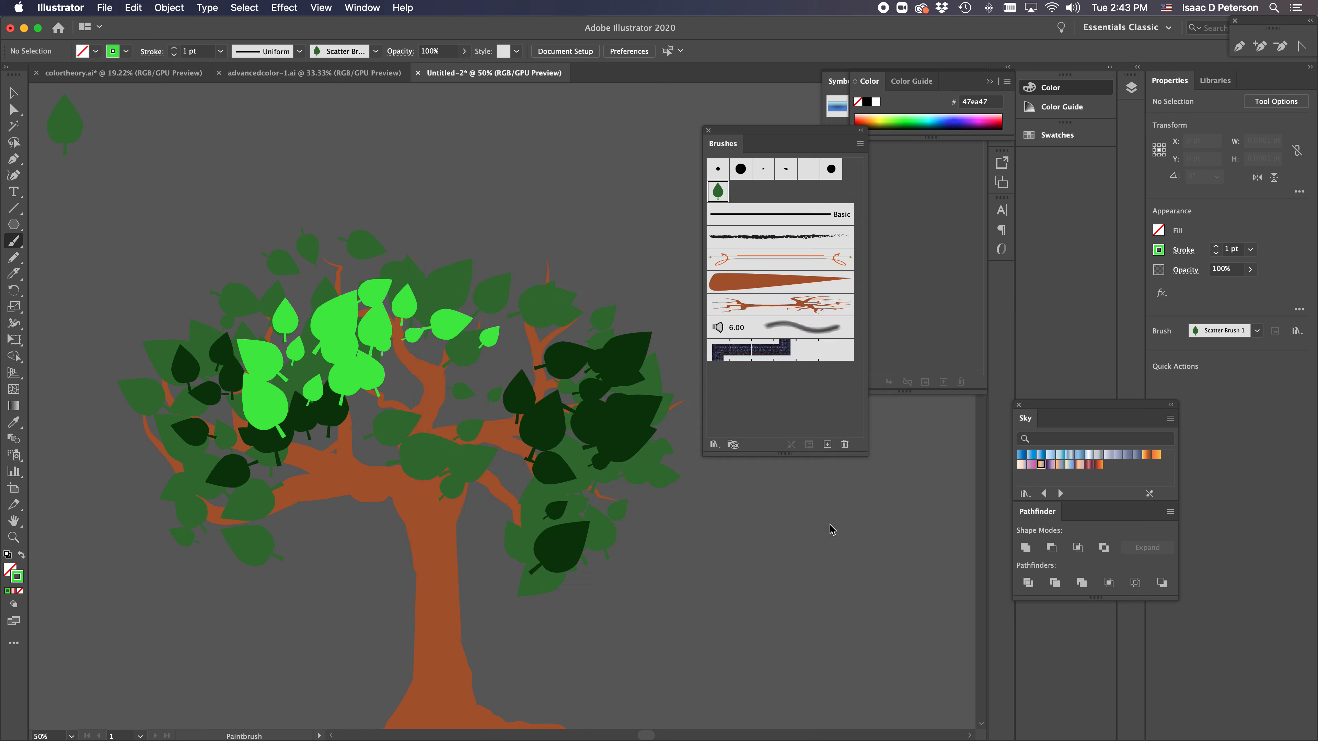
mouse_move(493, 327)
mouse_down()
mouse_move(511, 353)
mouse_move(543, 466)
mouse_up()
mouse_move(531, 342)
mouse_down()
mouse_move(587, 393)
mouse_move(601, 465)
mouse_move(590, 482)
mouse_up()
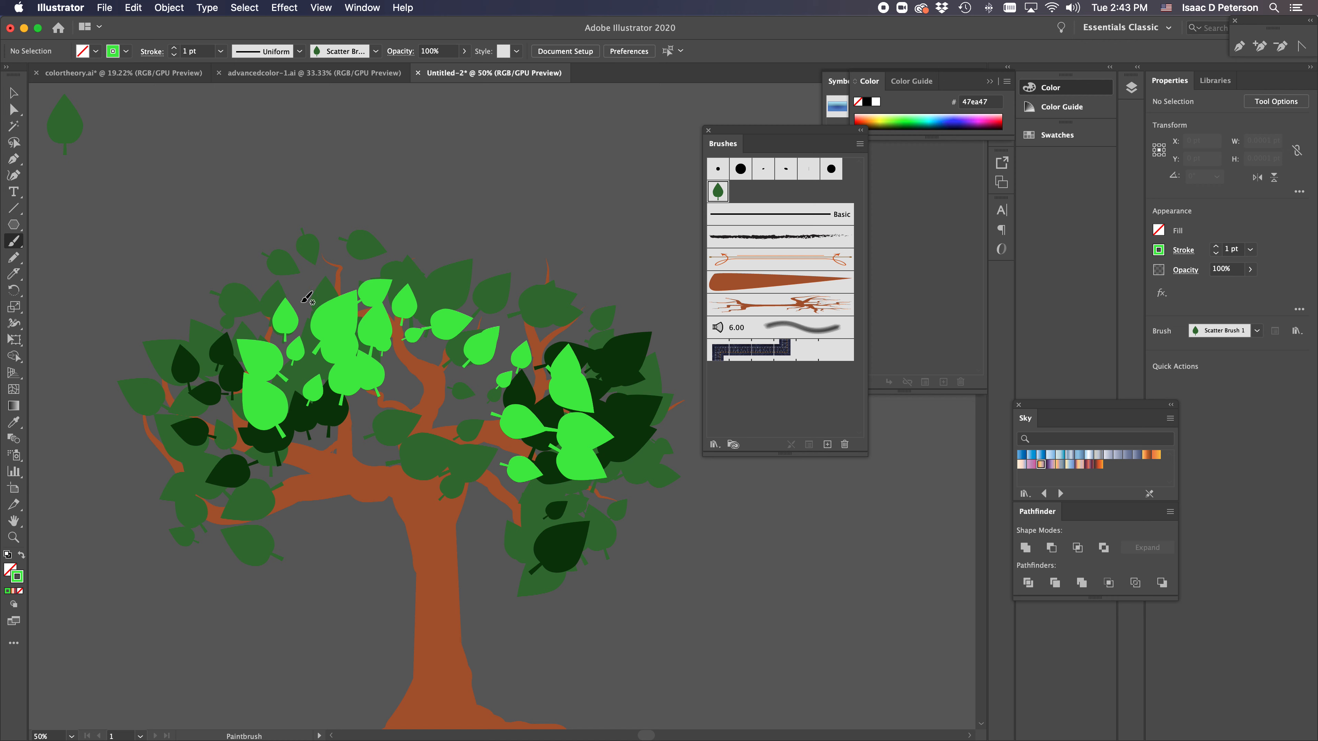
mouse_move(194, 445)
mouse_down()
mouse_move(195, 410)
mouse_move(271, 280)
mouse_move(384, 270)
mouse_up()
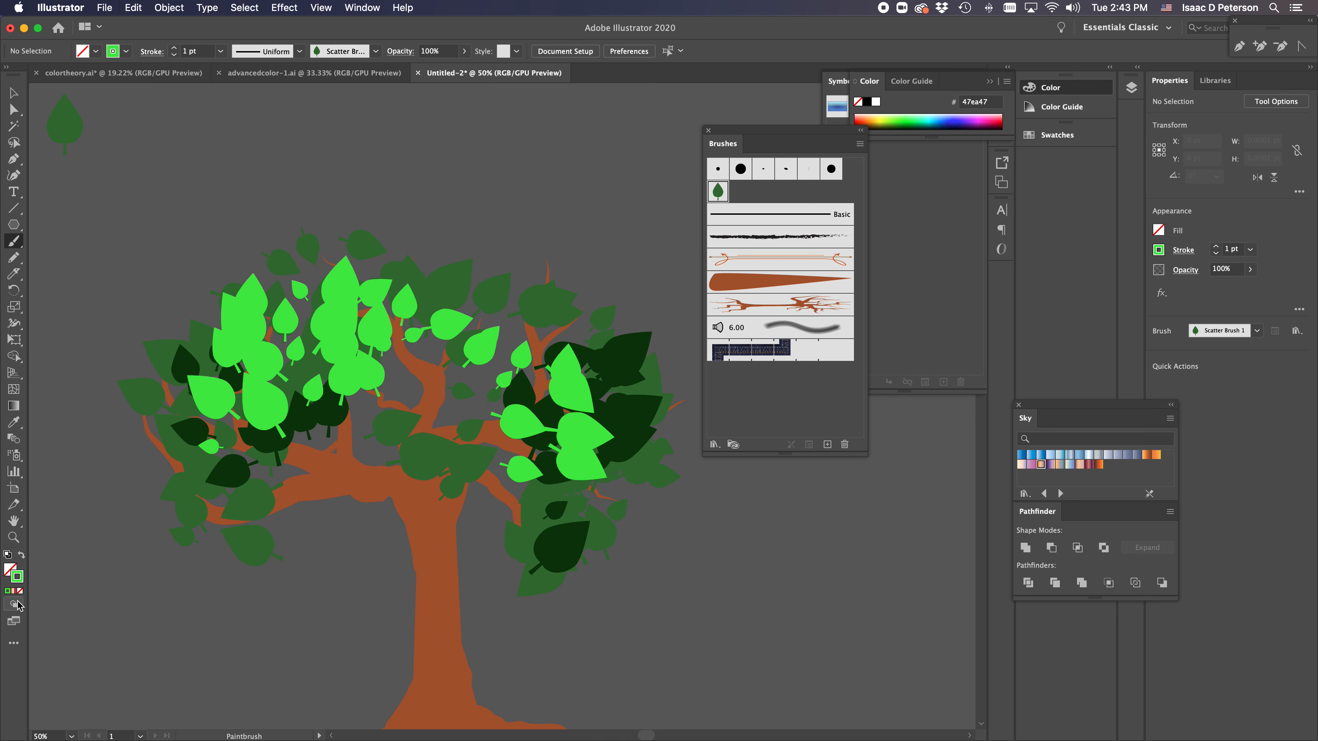
Set the stroke to golden #ce9f36 and paint autumn leaves over the crown's left and central branches
double_click(21, 578)
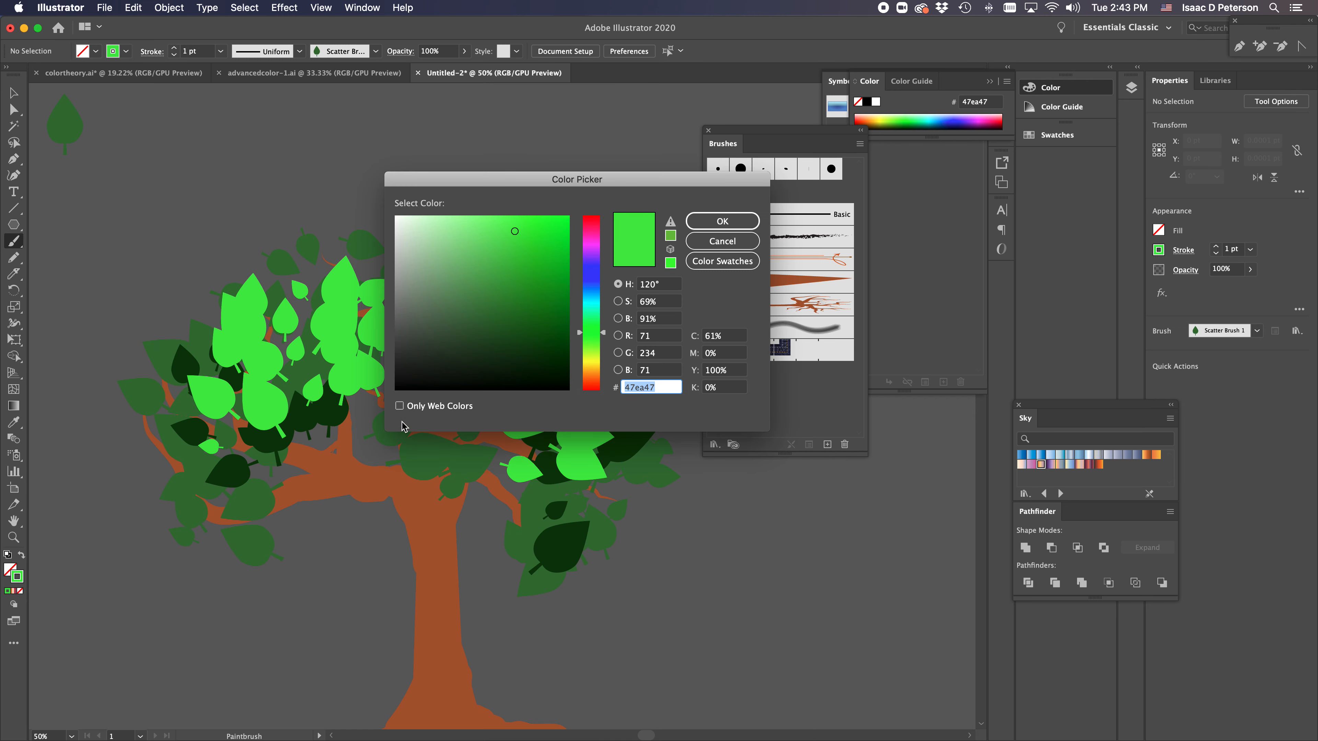
click(591, 356)
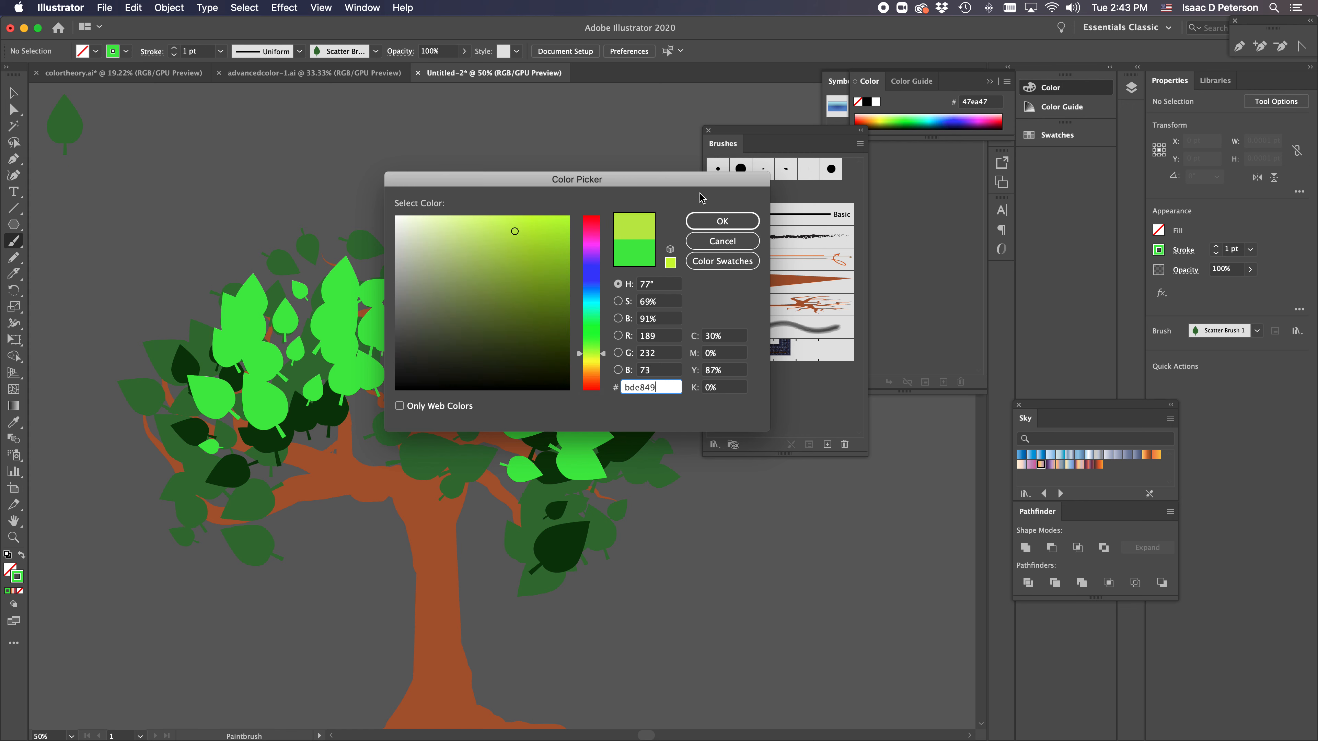
click(596, 361)
click(511, 265)
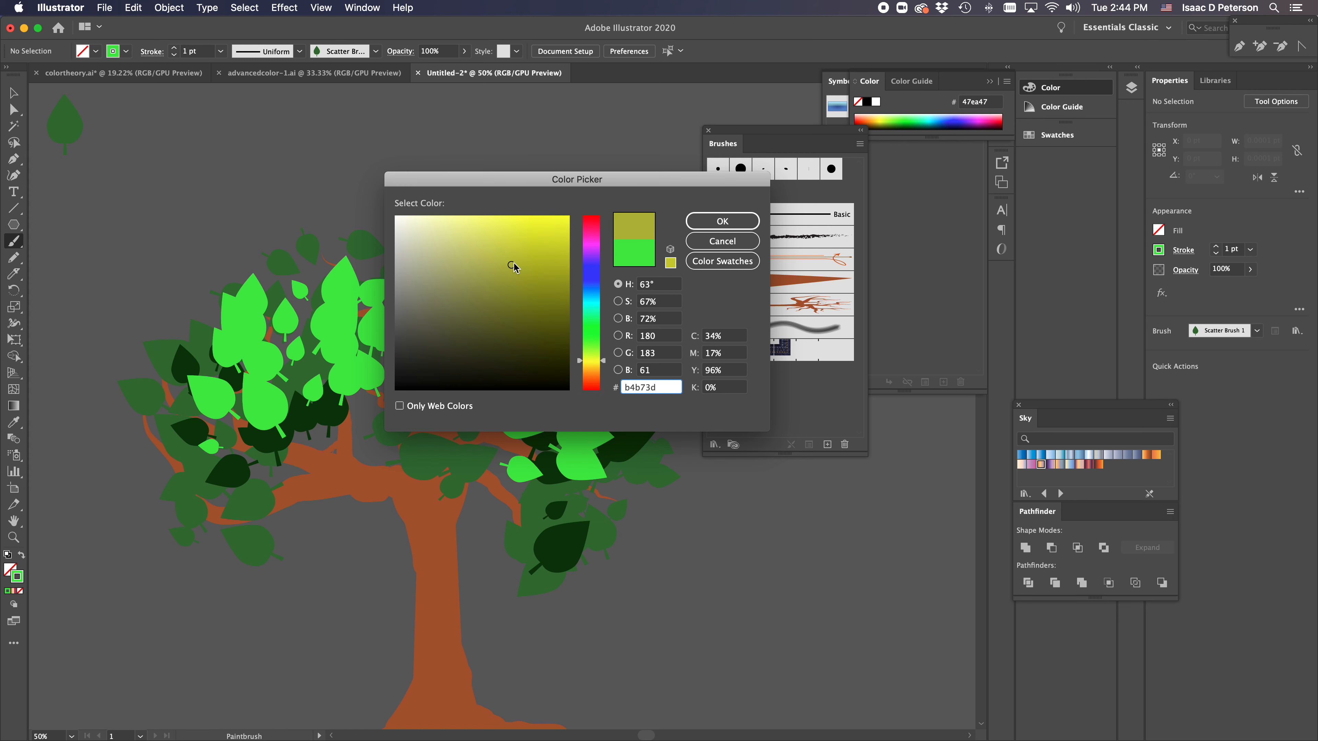
click(589, 372)
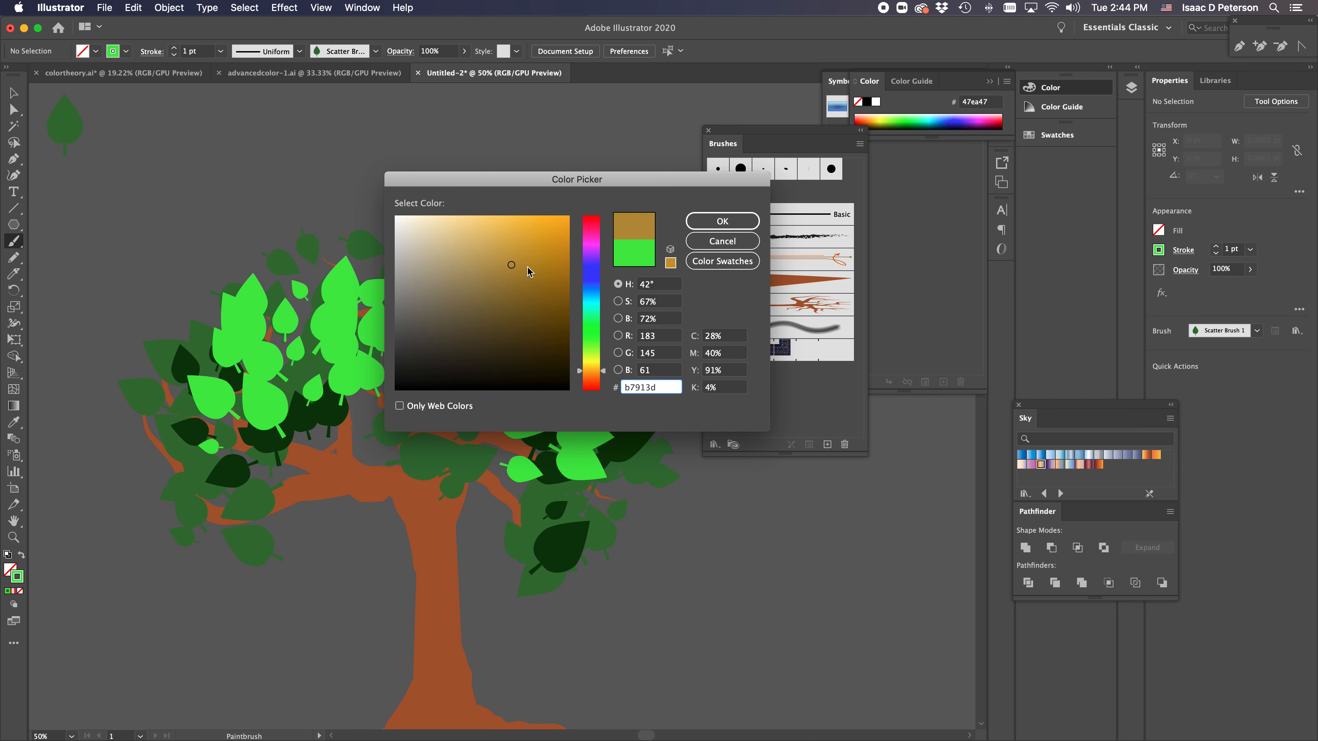
click(524, 249)
click(739, 231)
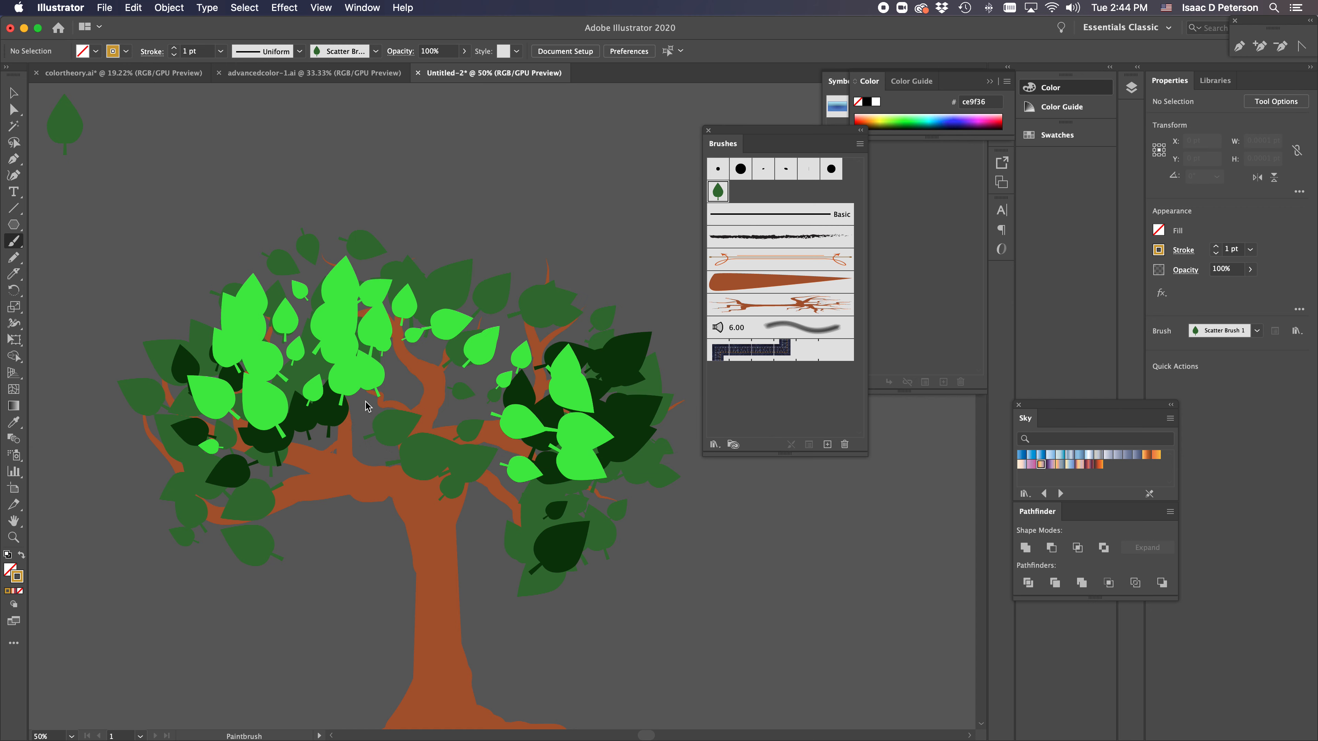
drag(376, 362, 371, 363)
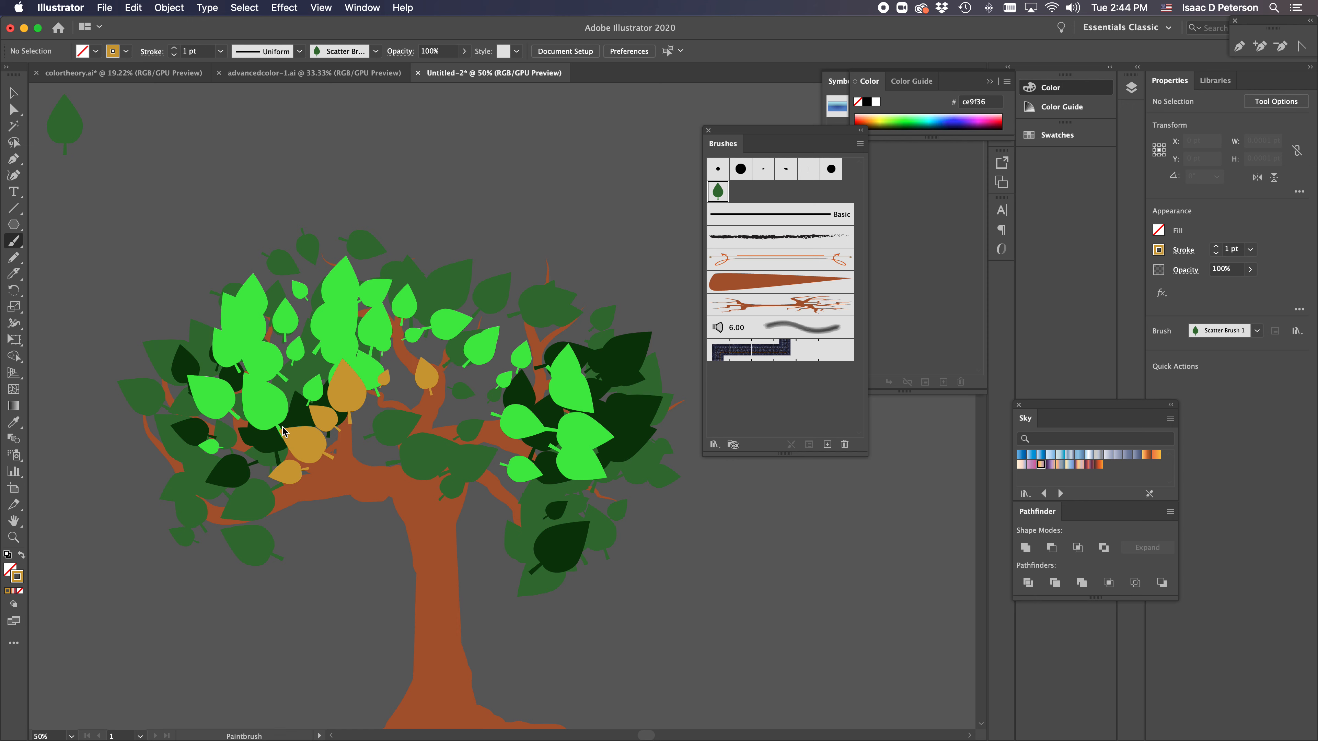
mouse_move(230, 427)
mouse_down()
mouse_move(276, 383)
mouse_move(435, 327)
mouse_up()
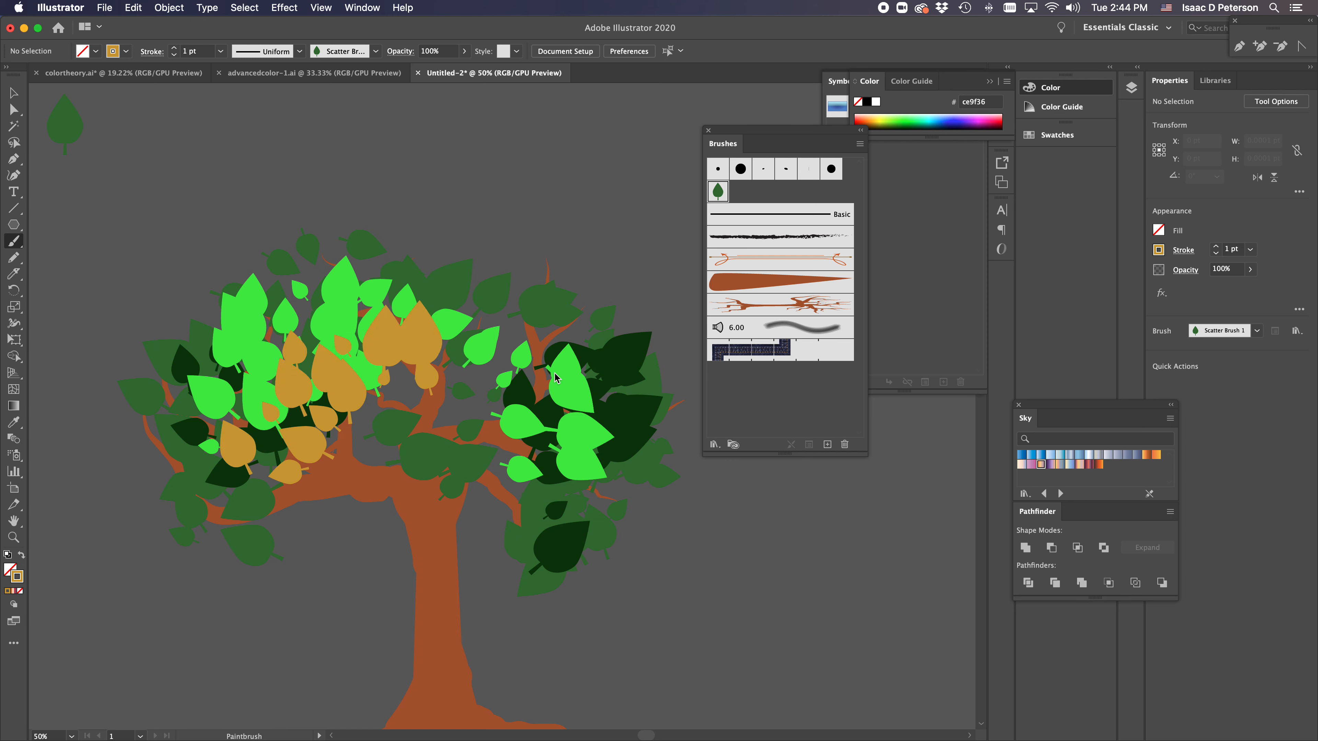
Select the large tree together with all its painted leaves and group them
scroll(556, 374, down, 1)
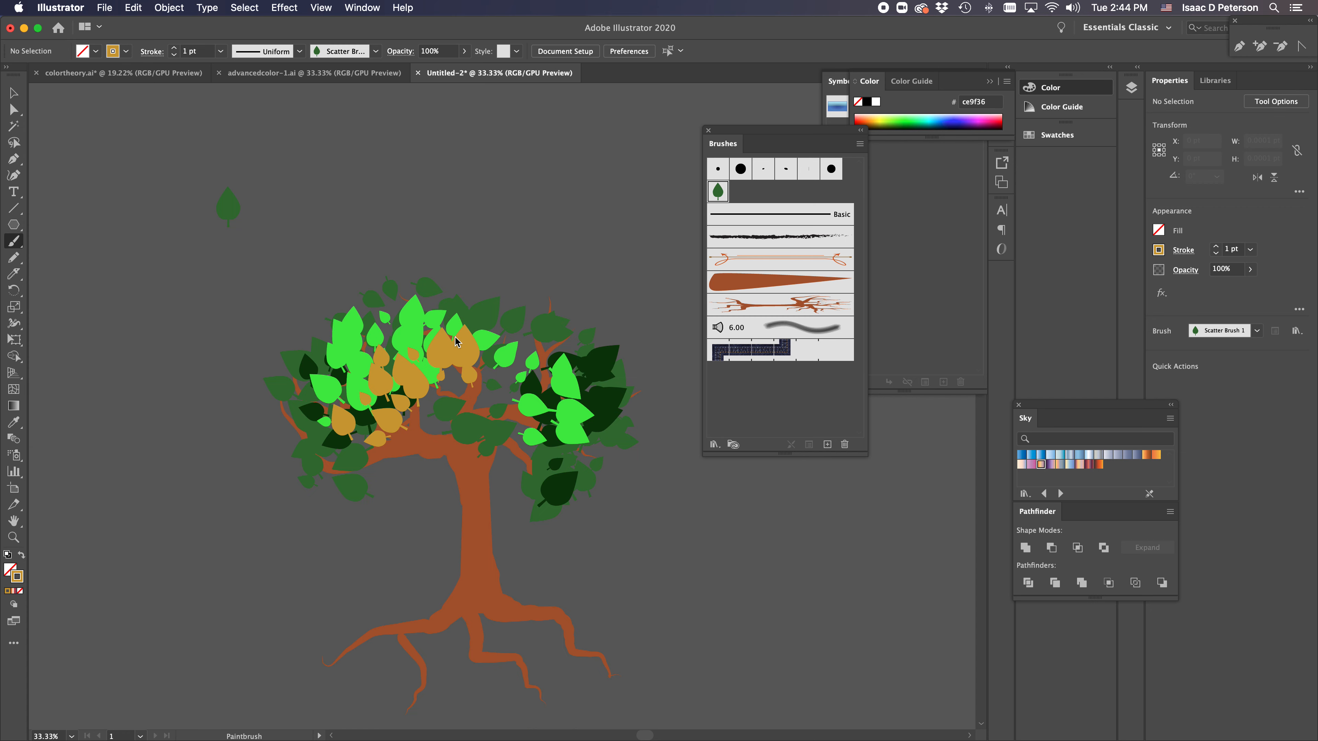
click(13, 93)
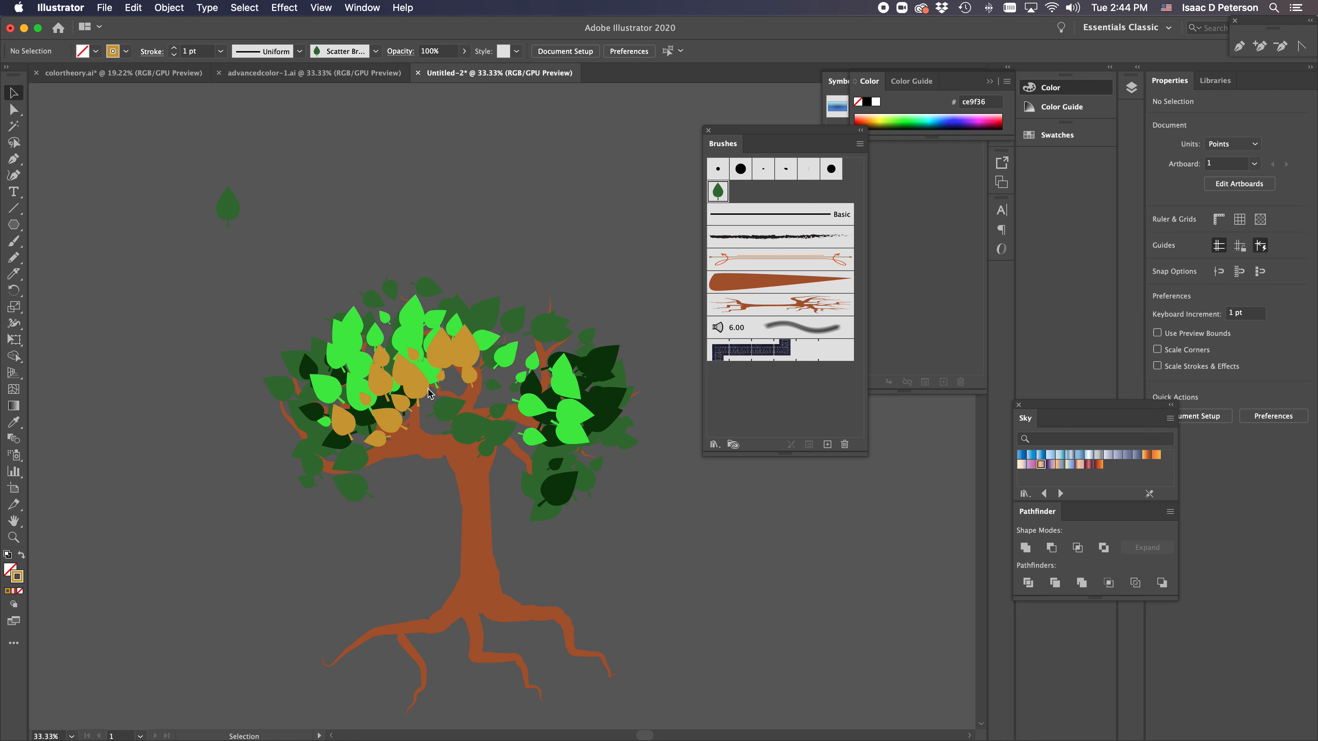
key(space)
drag(744, 559, 573, 414)
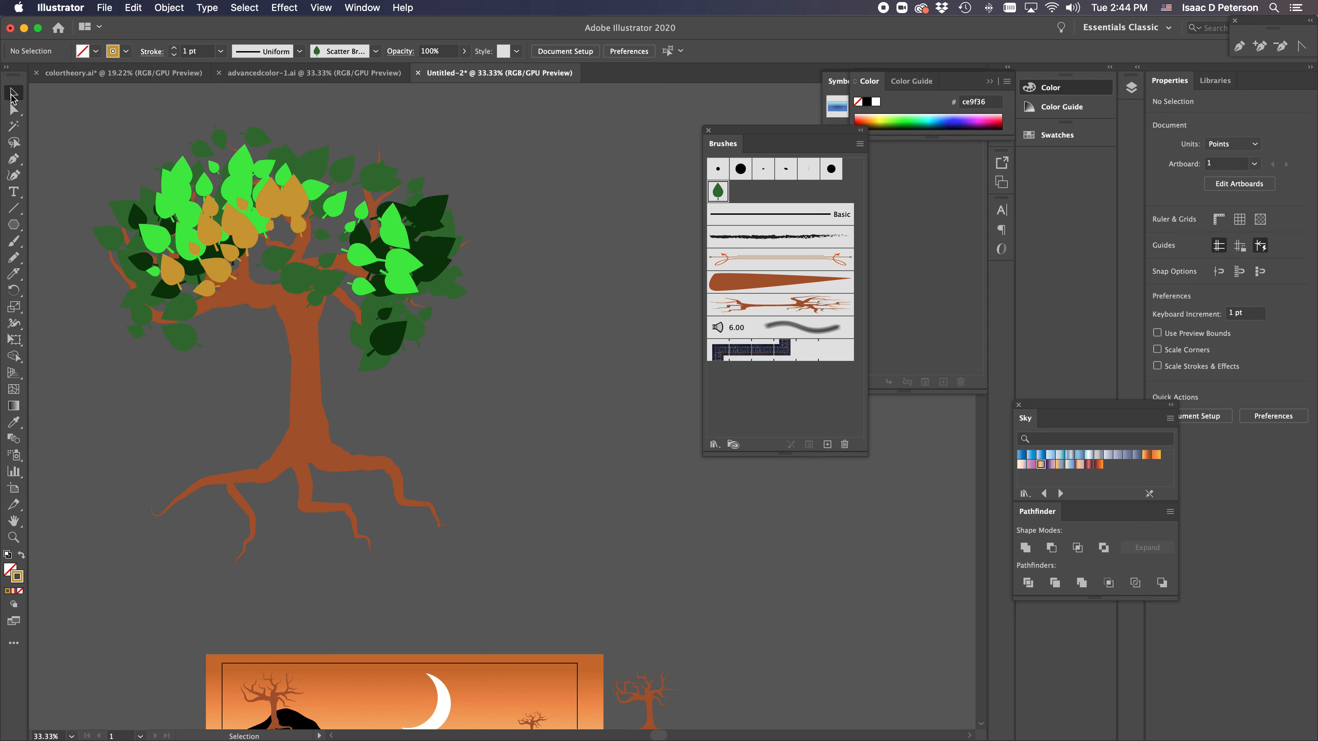
drag(101, 139, 462, 512)
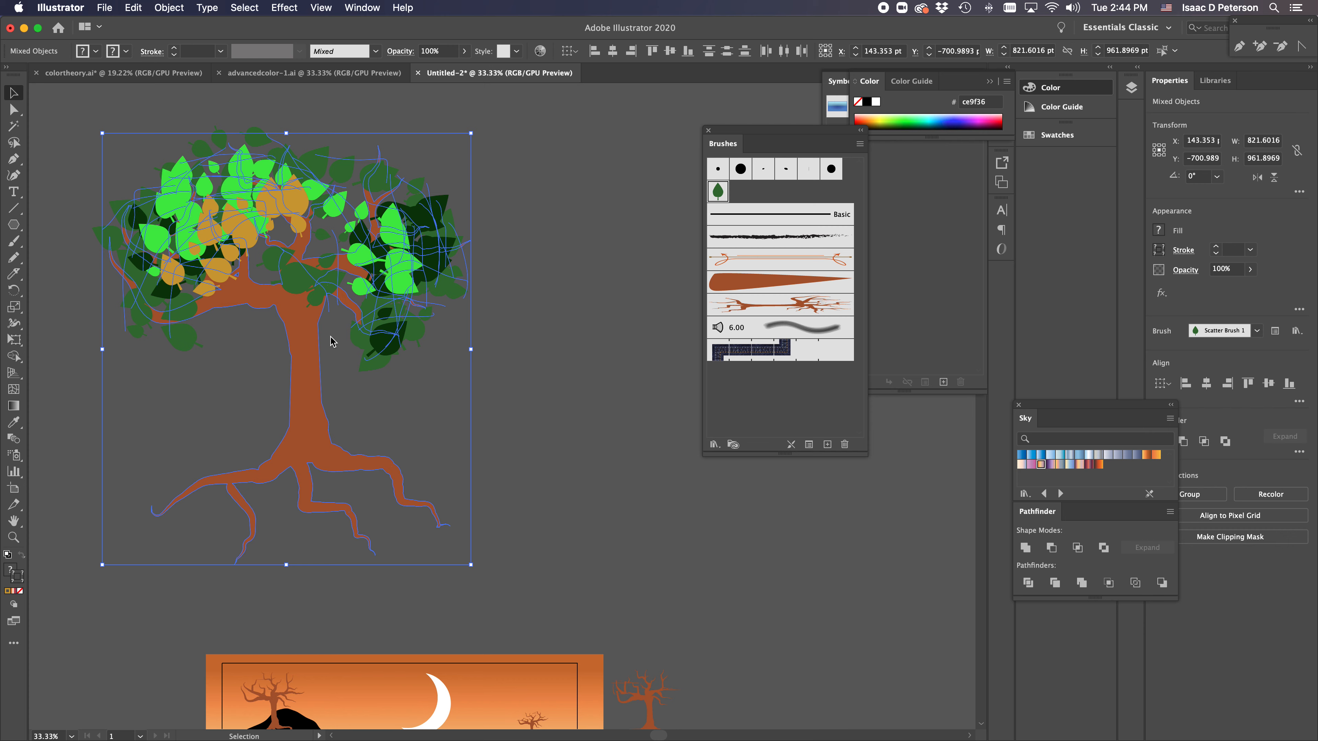
key(a)
key(super+g)
key(v)
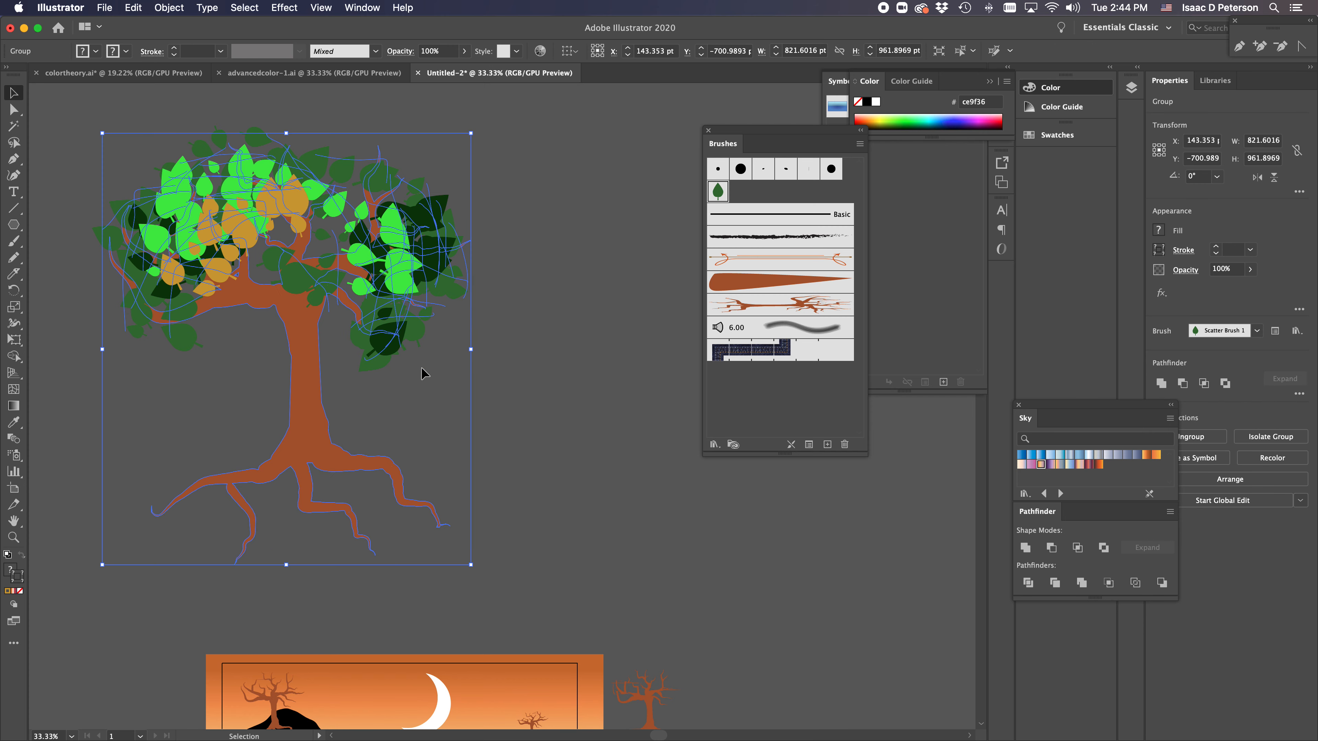
Copy the grouped tree onto the green foreground hill and scale the copy down to about 422 by 495 pt
scroll(421, 374, down, 10)
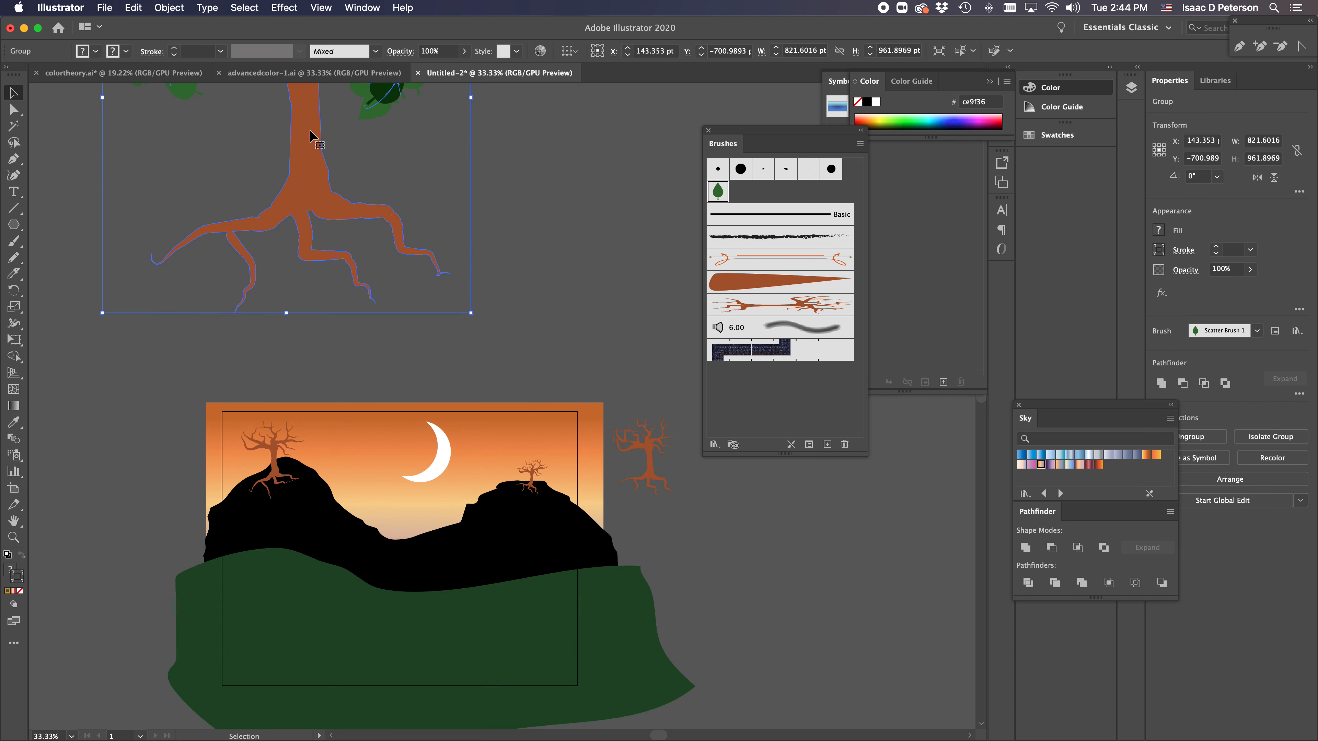
alt+drag(309, 128, 358, 530)
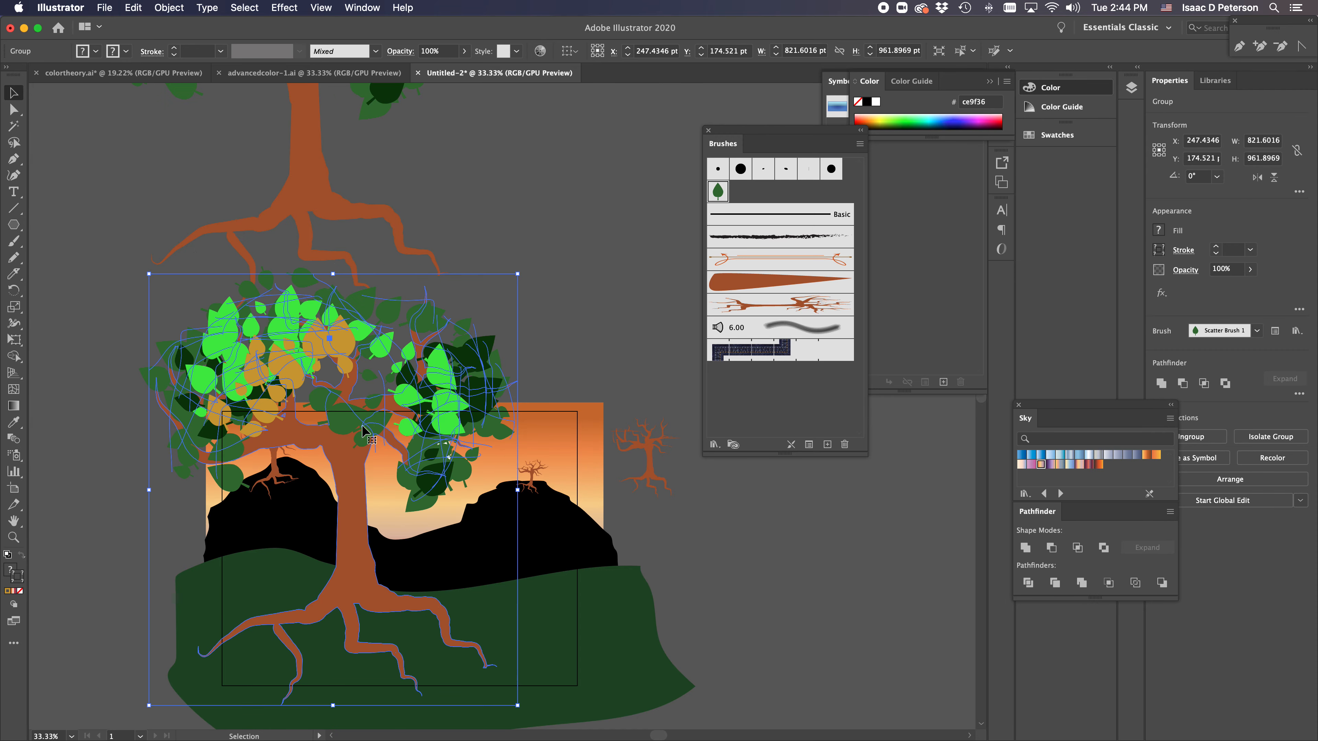
drag(519, 272, 356, 414)
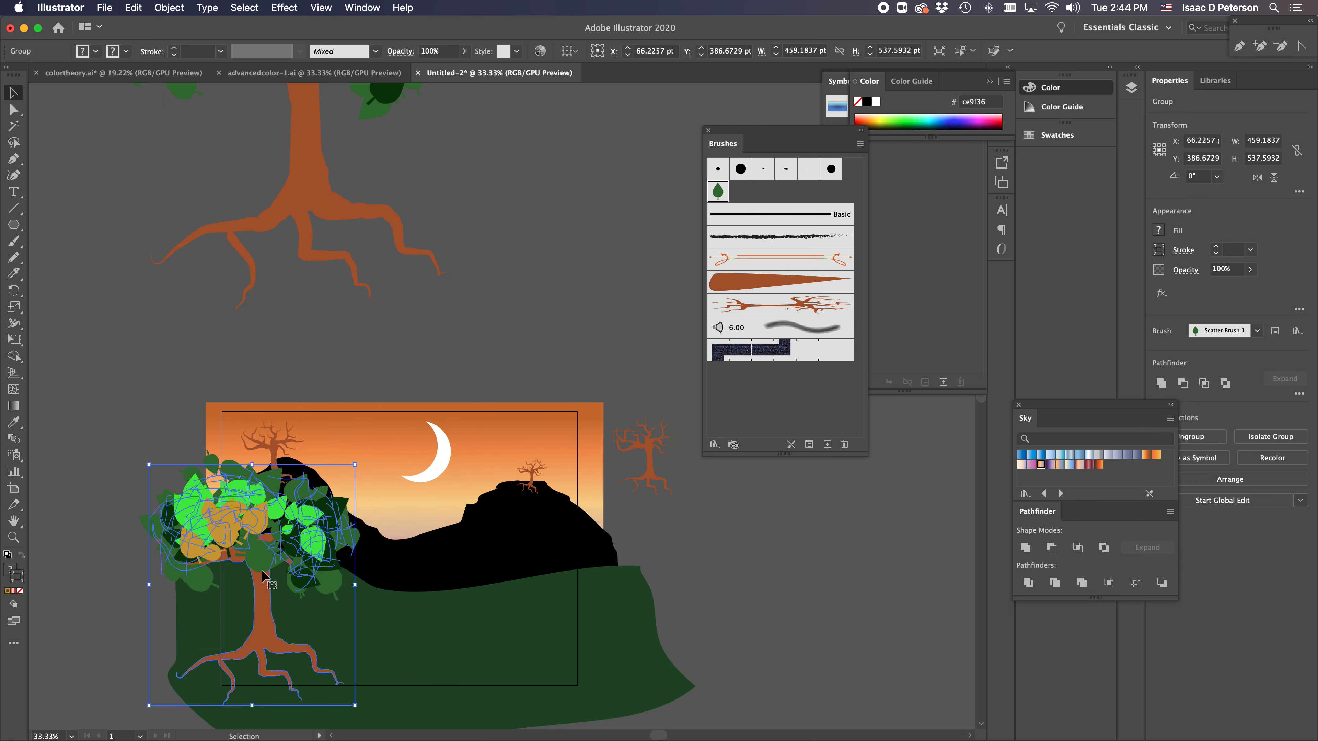
drag(273, 577, 341, 576)
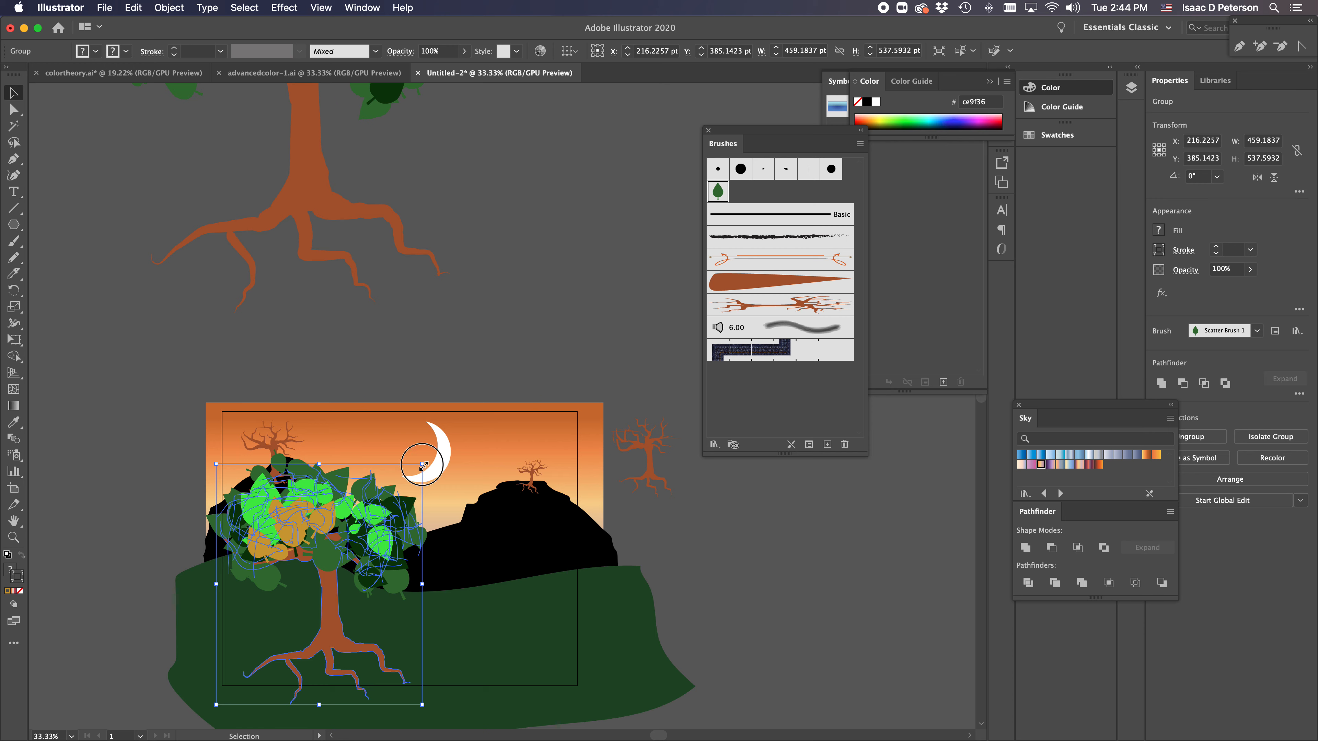
drag(423, 466, 407, 474)
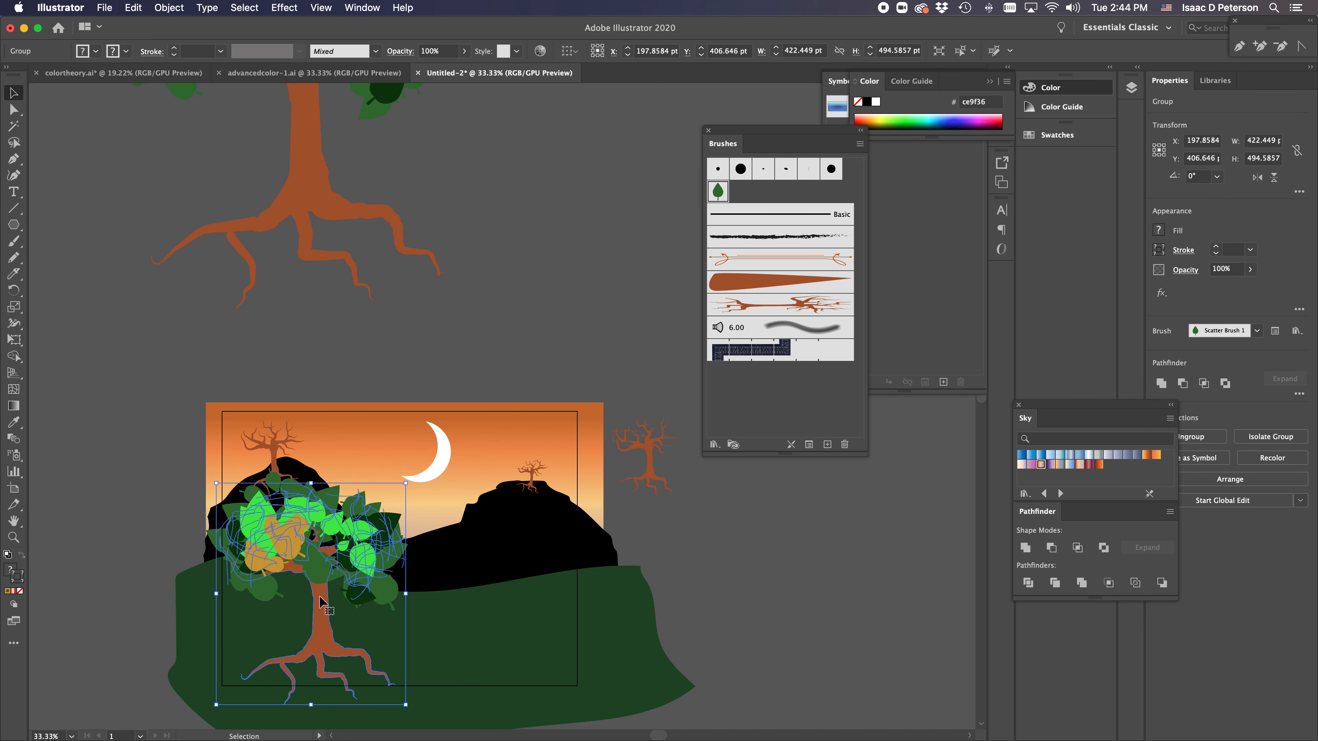
drag(313, 595, 313, 577)
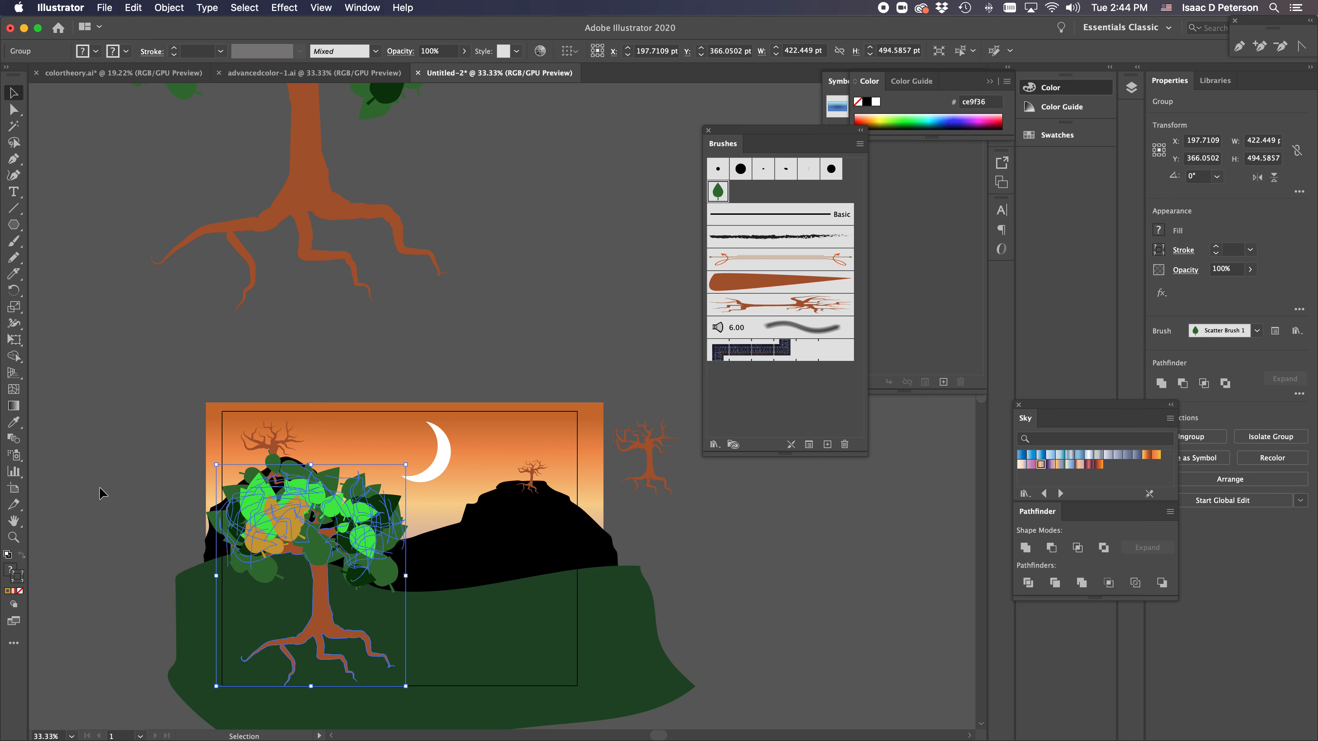
click(92, 443)
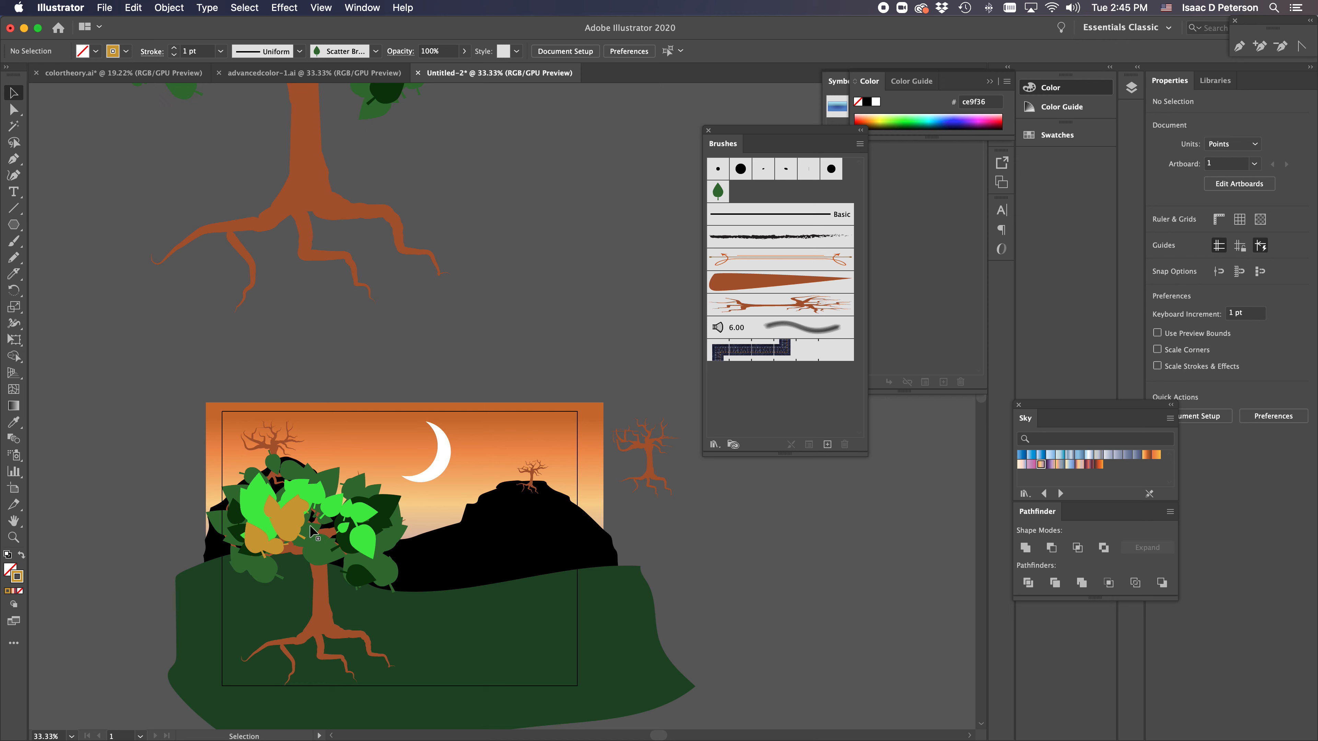
Move the leafy tree copy slightly lower and to the left on the green hill, below the hilltop tree
drag(313, 535, 300, 566)
click(270, 446)
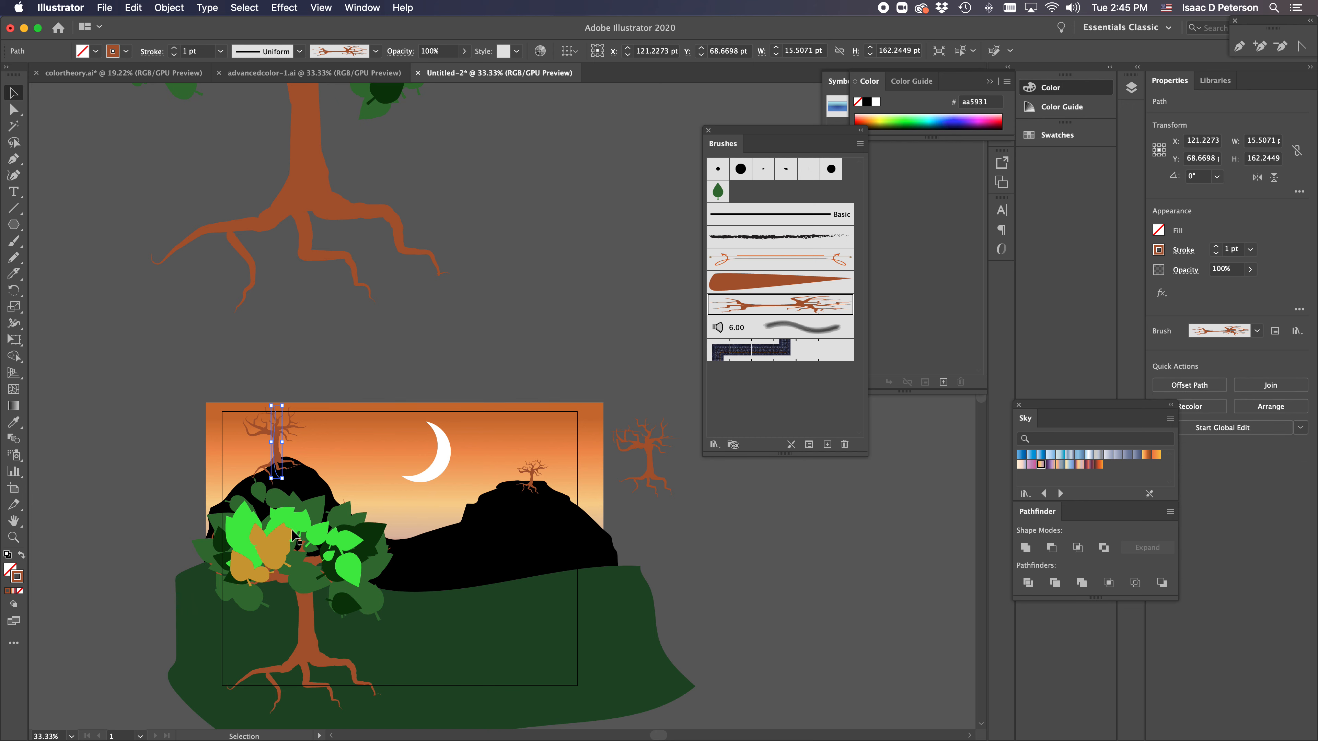
drag(304, 589, 308, 594)
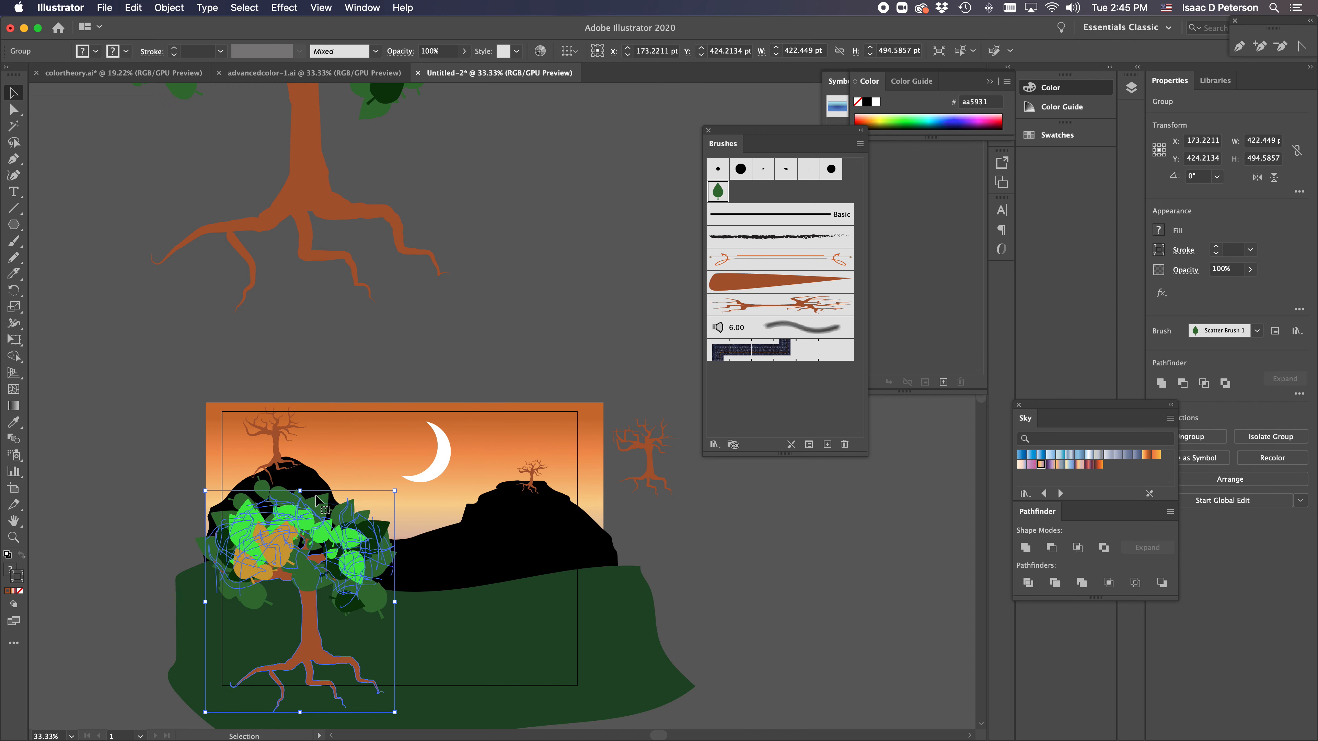
click(710, 564)
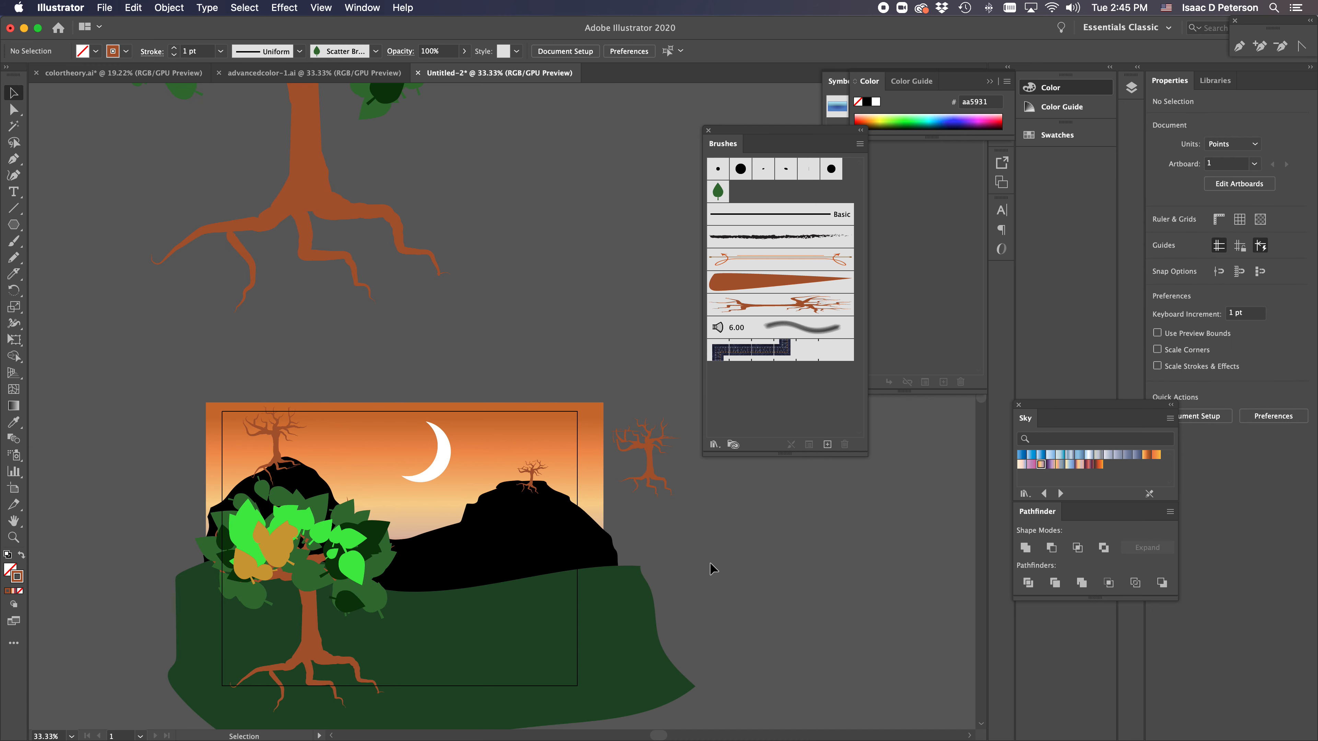
Start a new art brush from the original full-size leafy tree group
scroll(361, 389, up, 8)
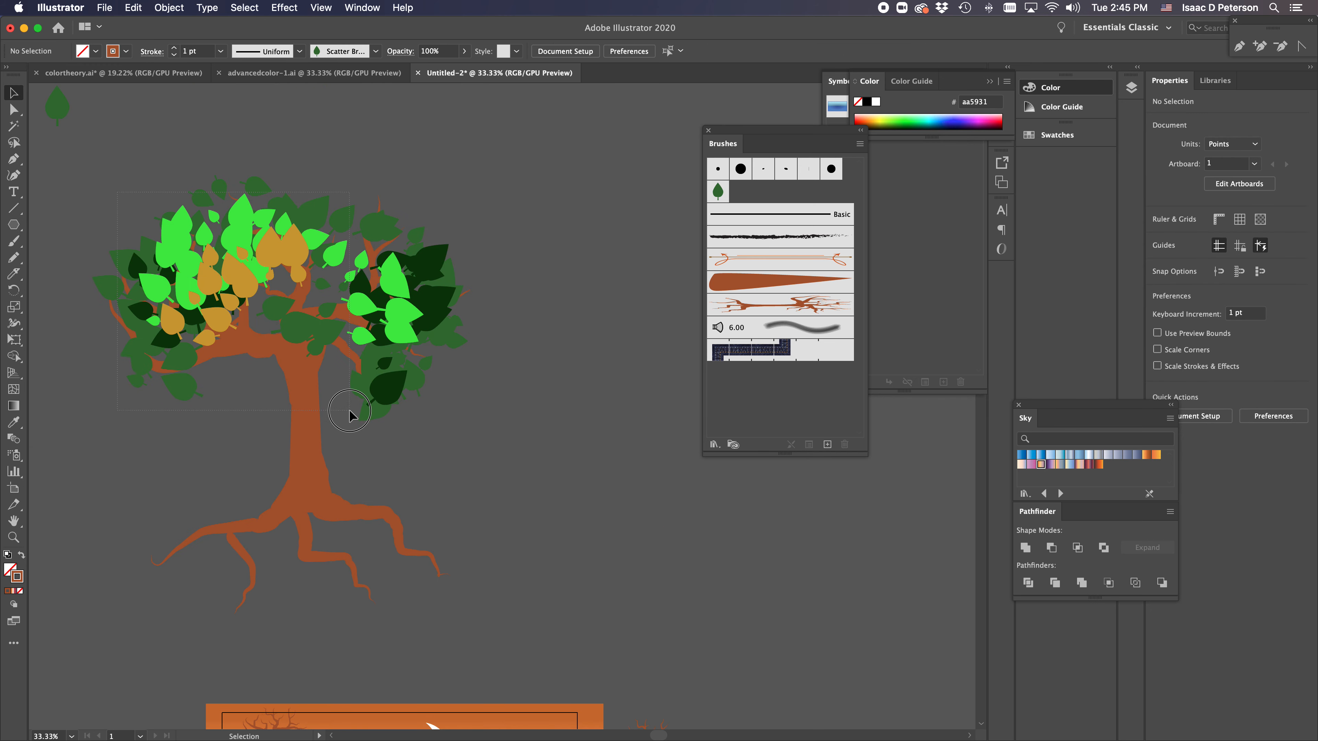
click(442, 565)
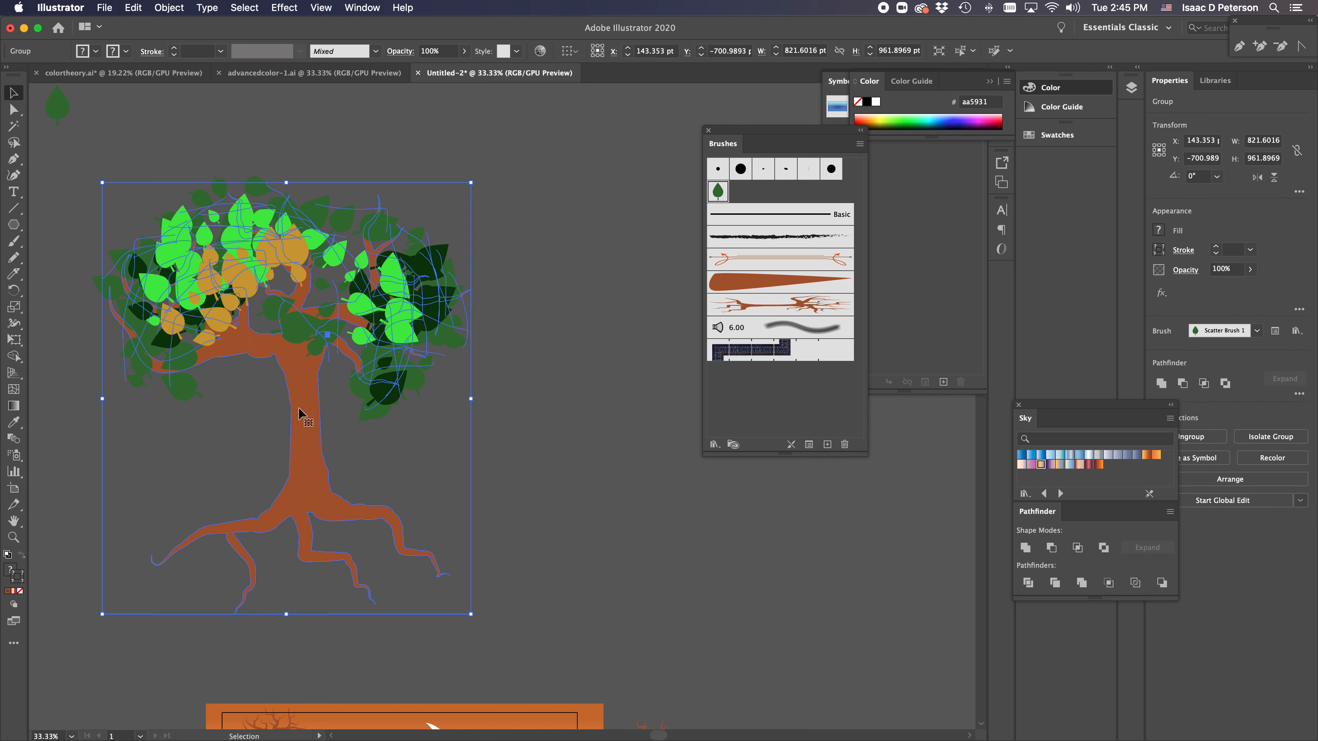
mouse_move(299, 414)
mouse_down()
mouse_move(633, 378)
mouse_move(755, 397)
mouse_up()
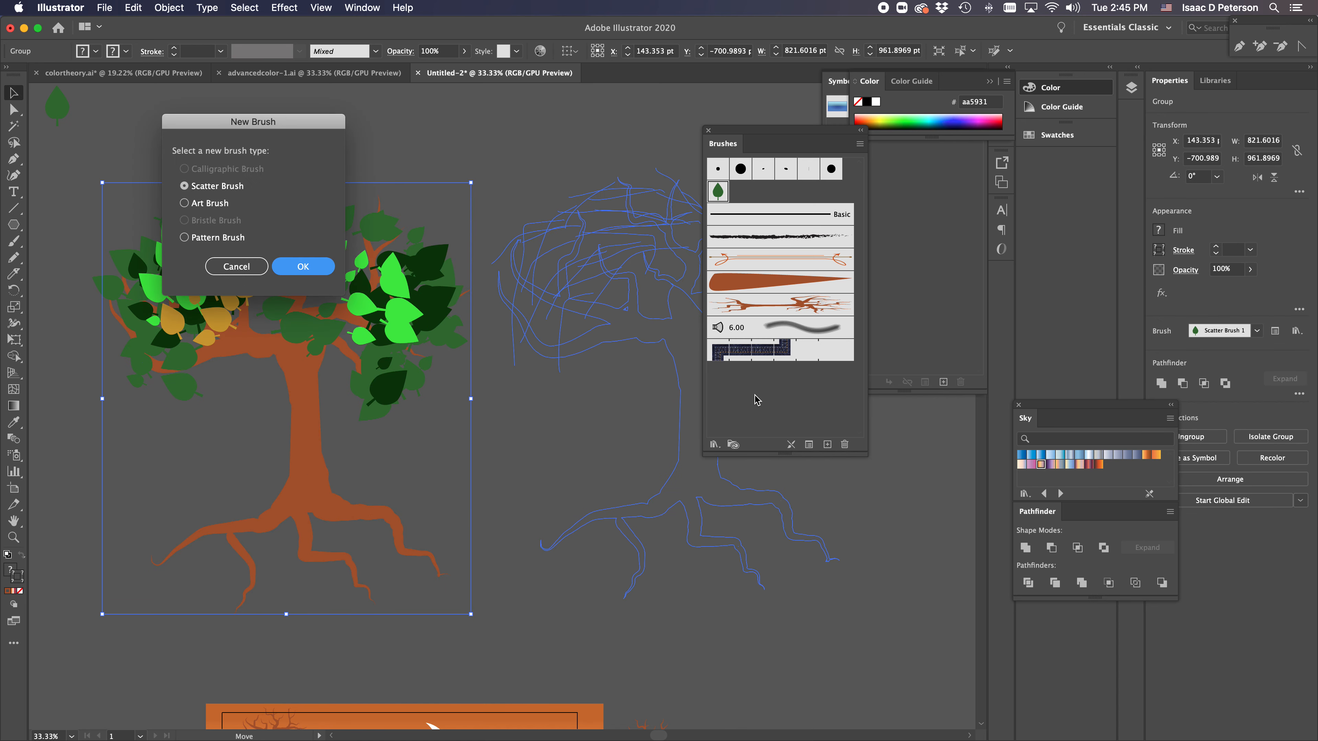
click(187, 203)
click(301, 266)
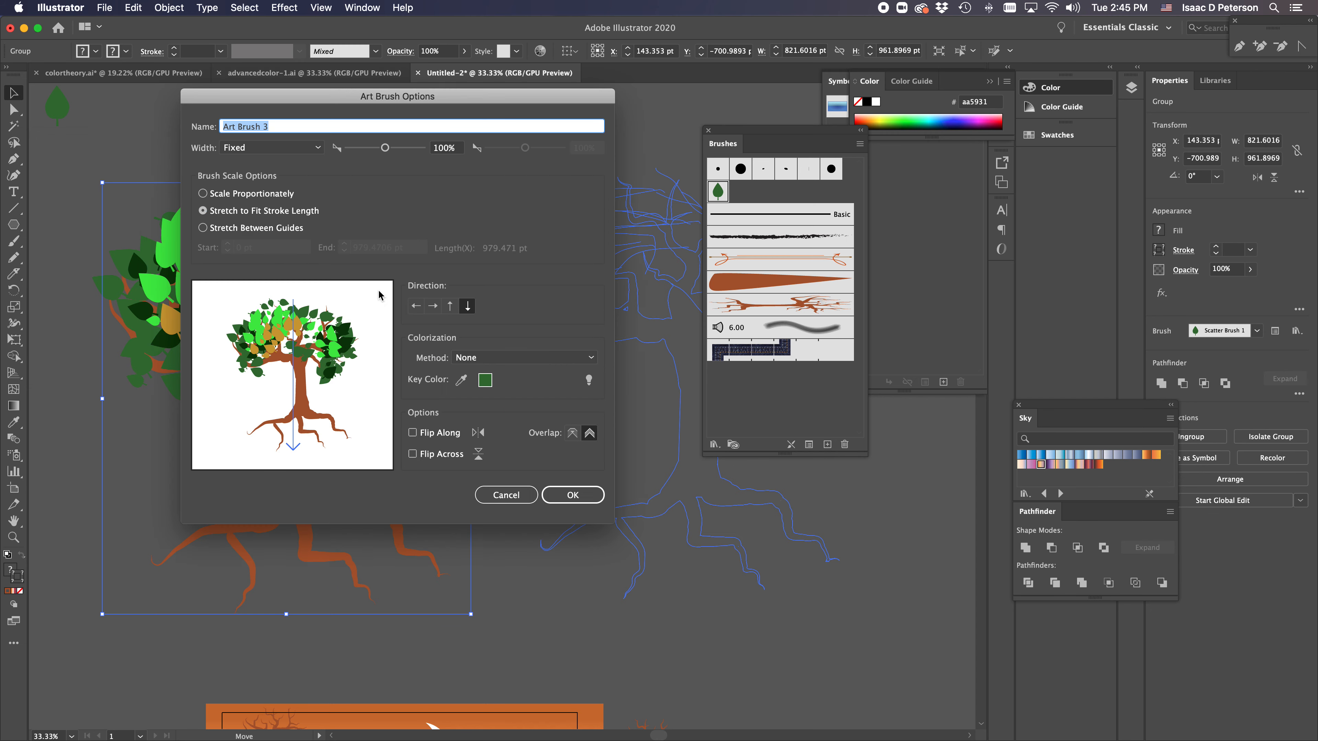
Give the tree art brush an upward direction, Scale Proportionately and Hue Shift colorization, and create it
click(450, 308)
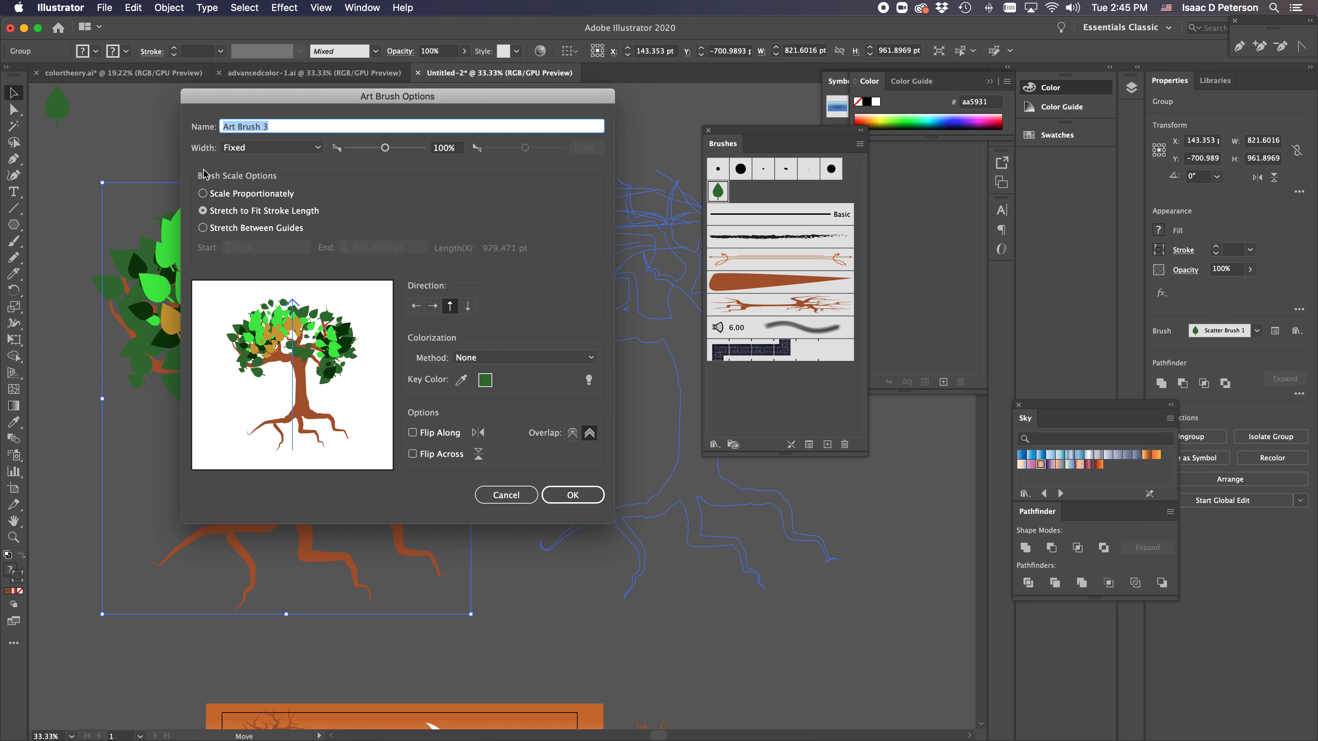
click(203, 193)
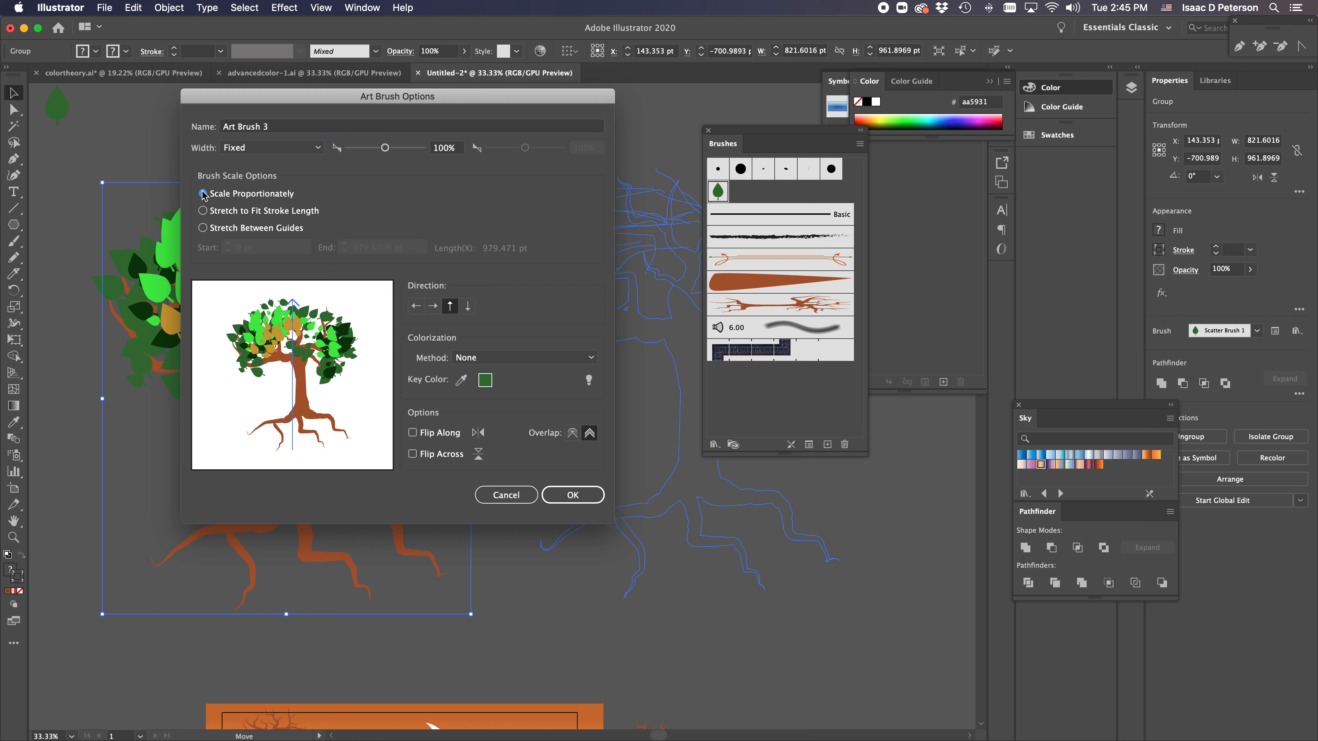
click(590, 358)
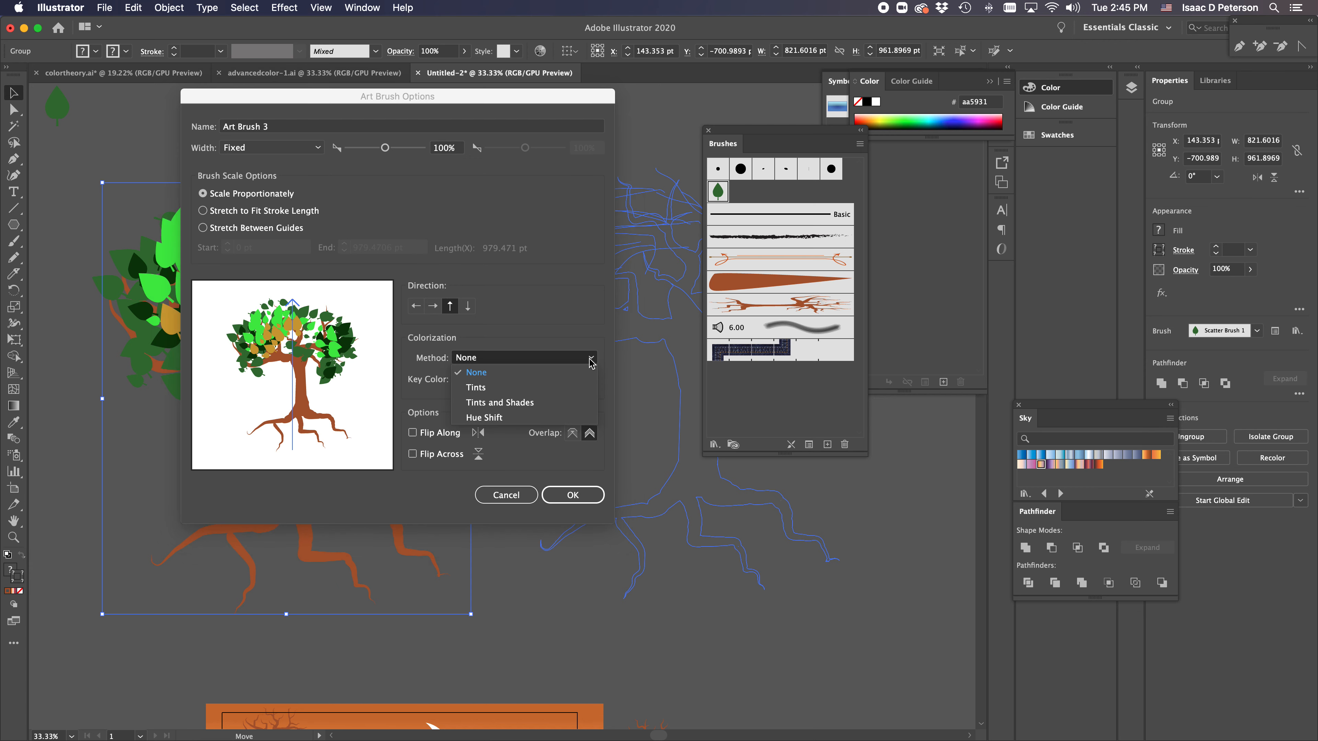
click(561, 419)
click(567, 495)
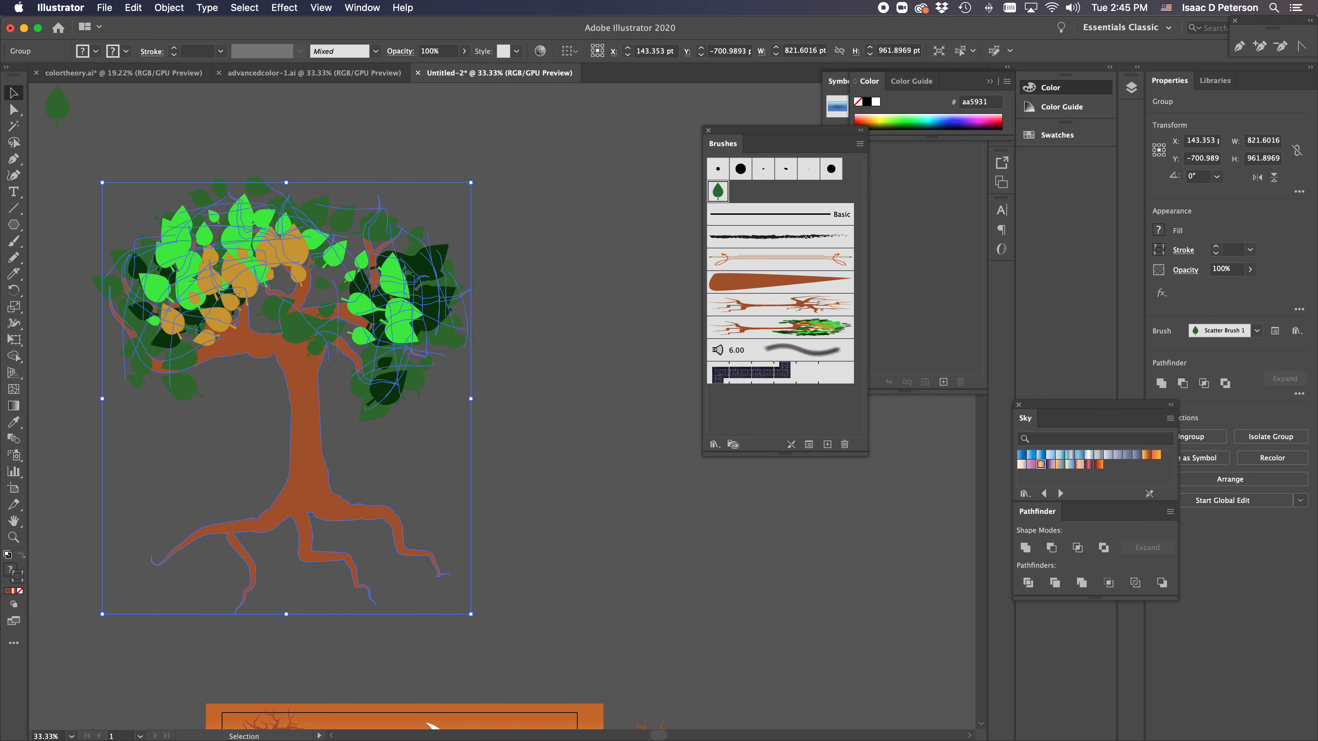
click(532, 213)
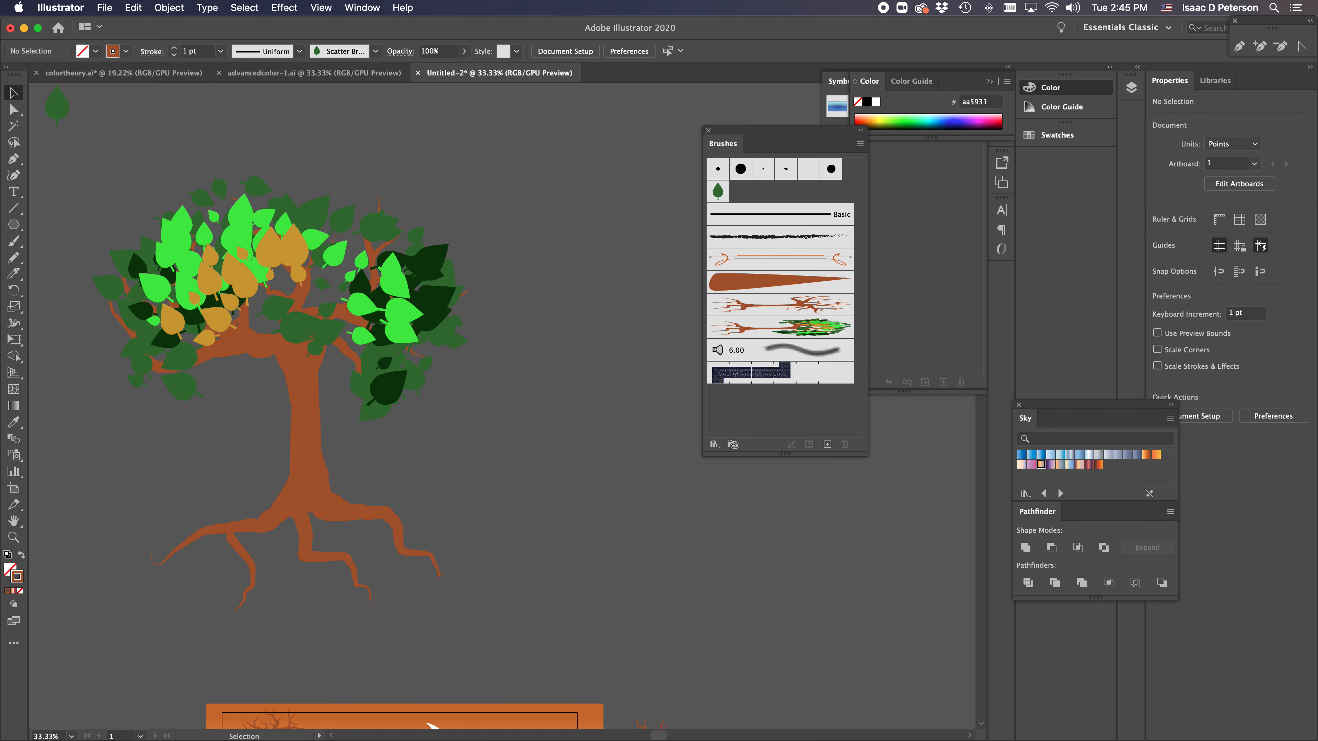
Set the stroke color to a dark blue, #3a387a
double_click(18, 578)
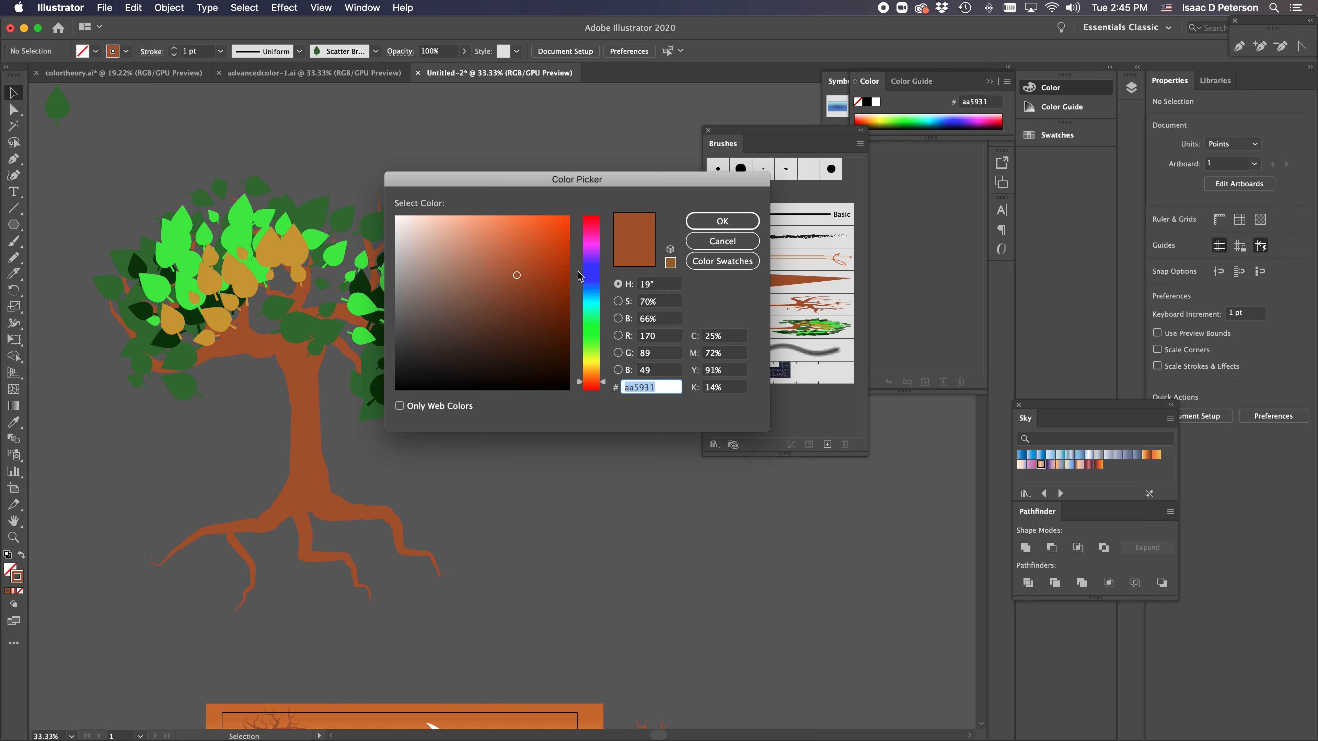
click(592, 274)
drag(540, 295, 490, 305)
click(723, 221)
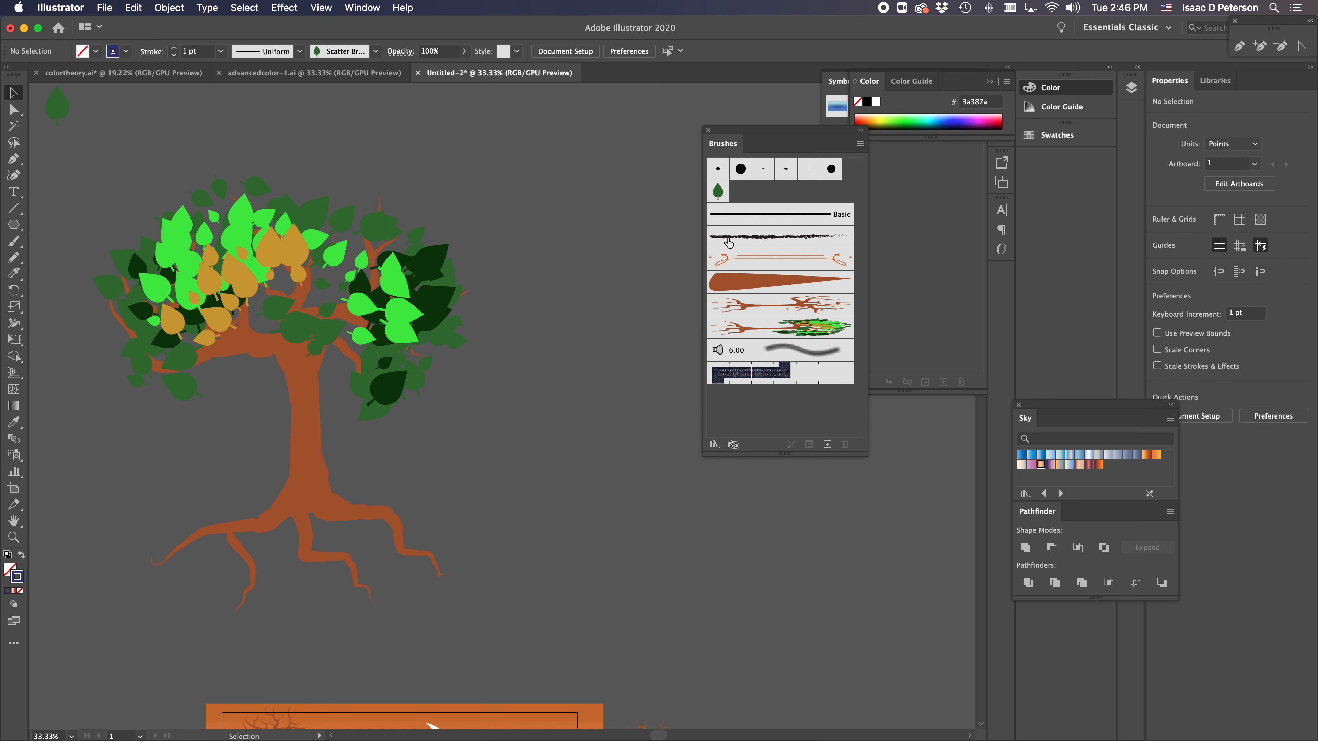
Paint three trees of different sizes beside the original leafy tree using the new leafy tree art brush
click(765, 335)
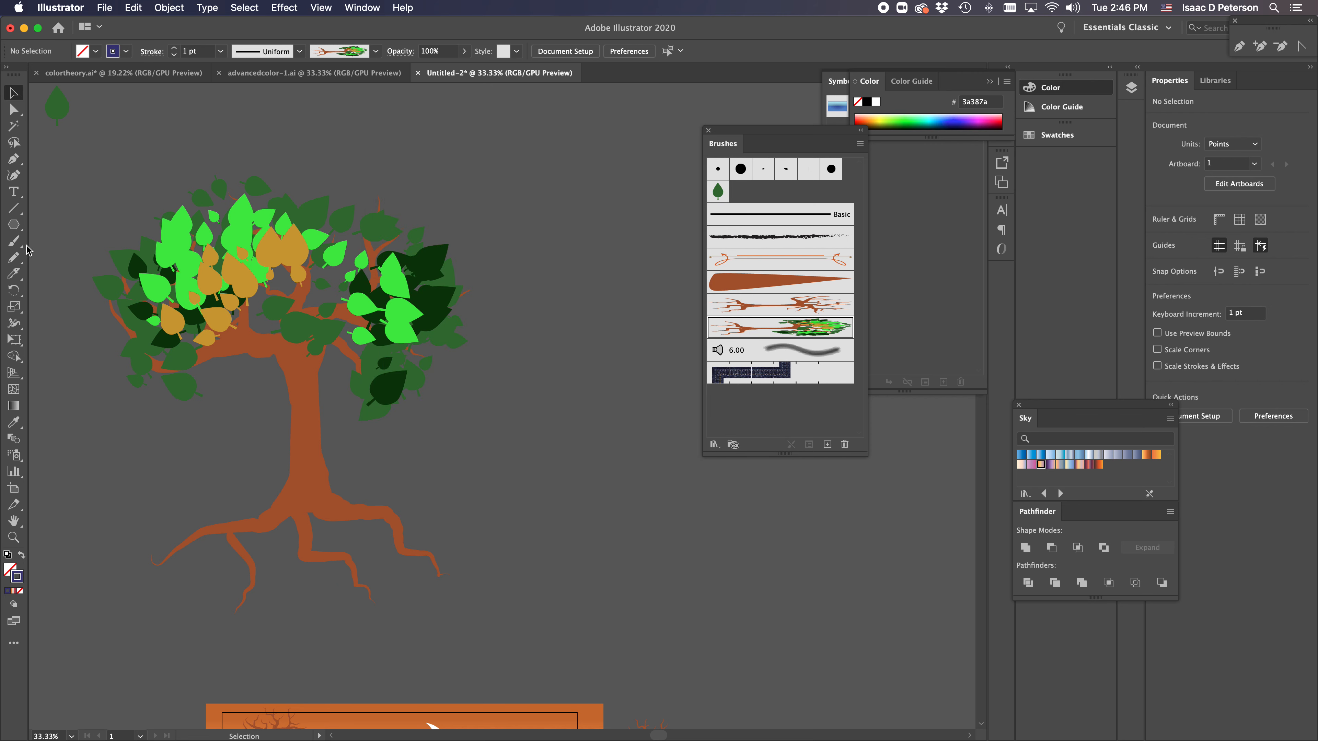
click(13, 241)
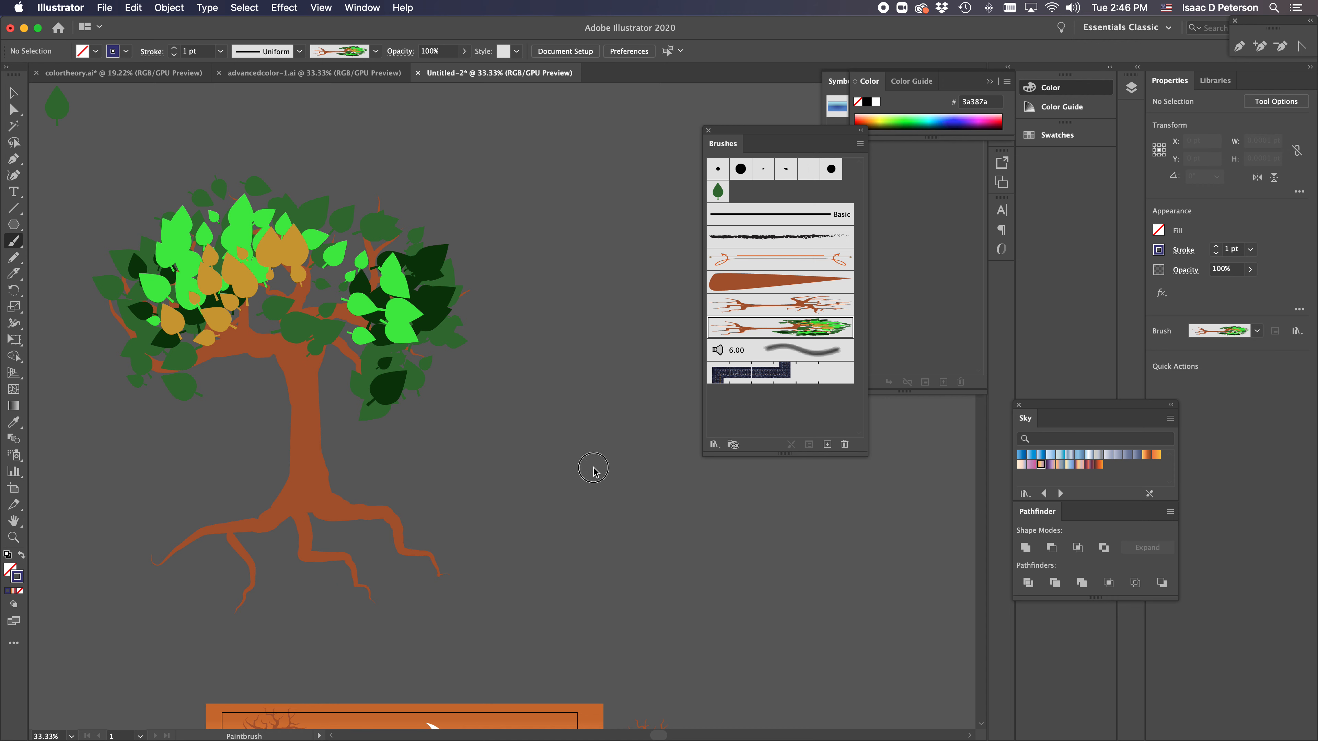
drag(602, 304, 602, 304)
mouse_move(506, 460)
mouse_down()
mouse_move(523, 299)
mouse_move(490, 183)
mouse_up()
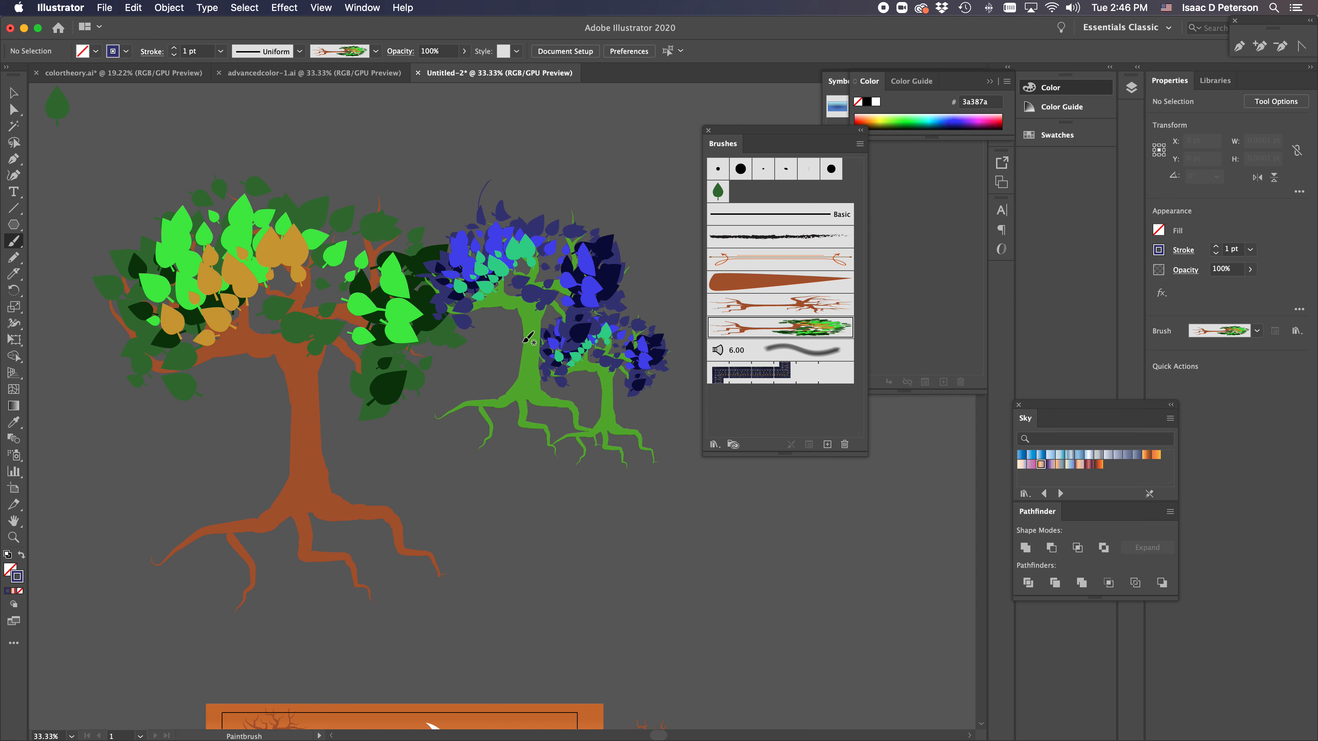
mouse_move(503, 623)
mouse_down()
mouse_move(529, 311)
mouse_move(548, 312)
mouse_up()
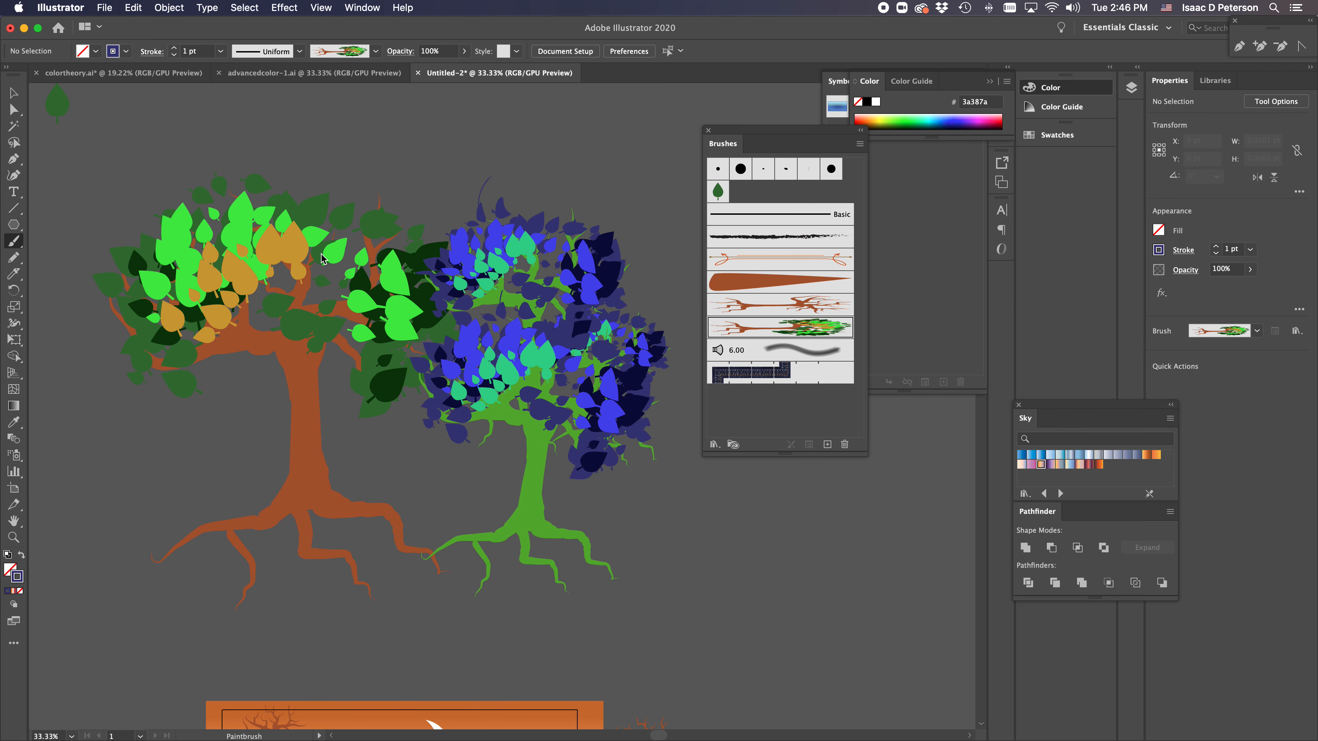
Move the two larger blue trees apart onto empty canvas and place the smallest one on the right side of the green hill
scroll(322, 258, down, 1)
scroll(322, 258, down, 1)
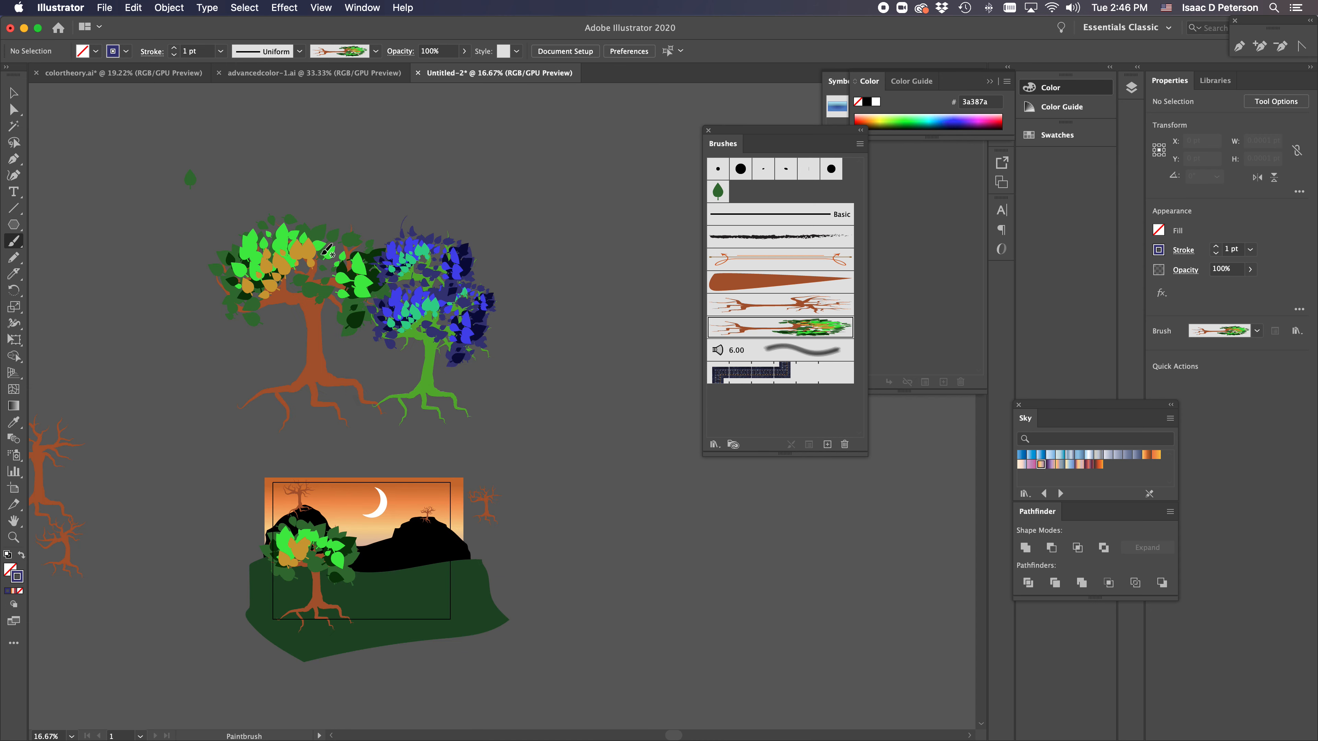
click(15, 92)
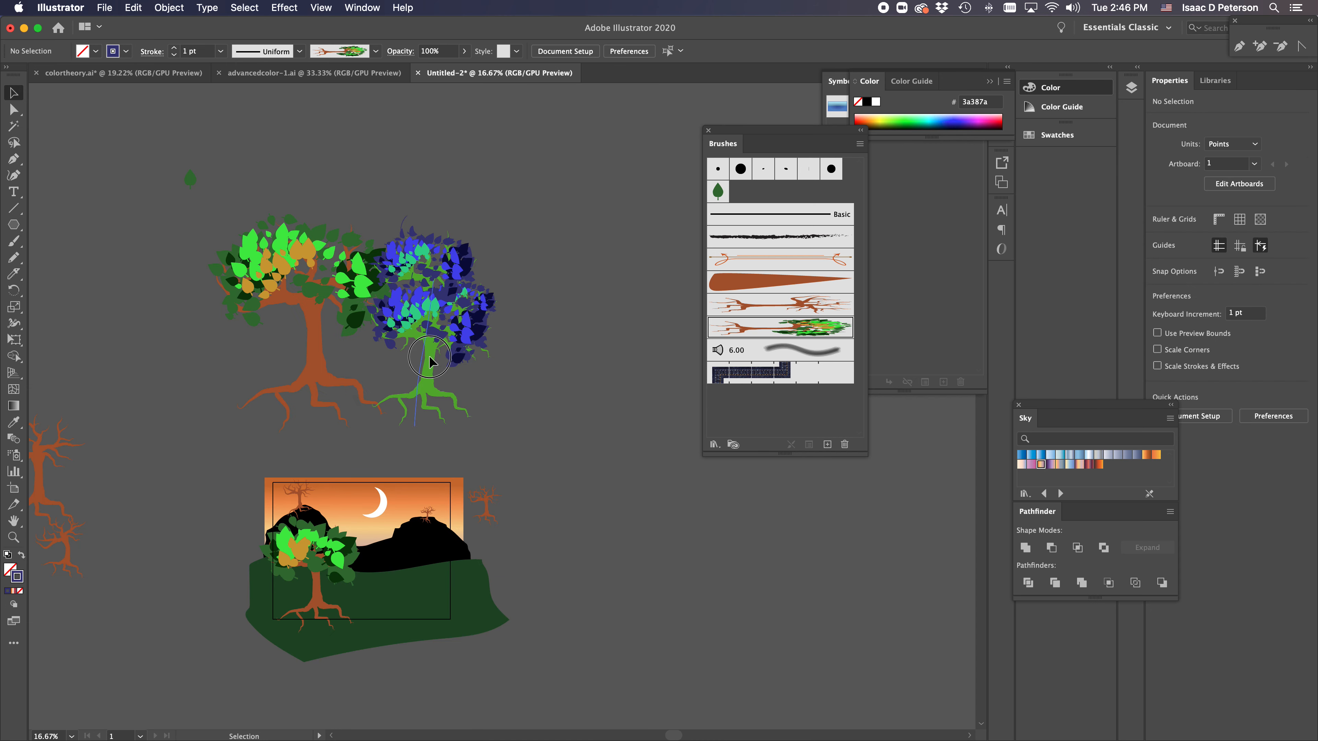
drag(433, 359, 587, 471)
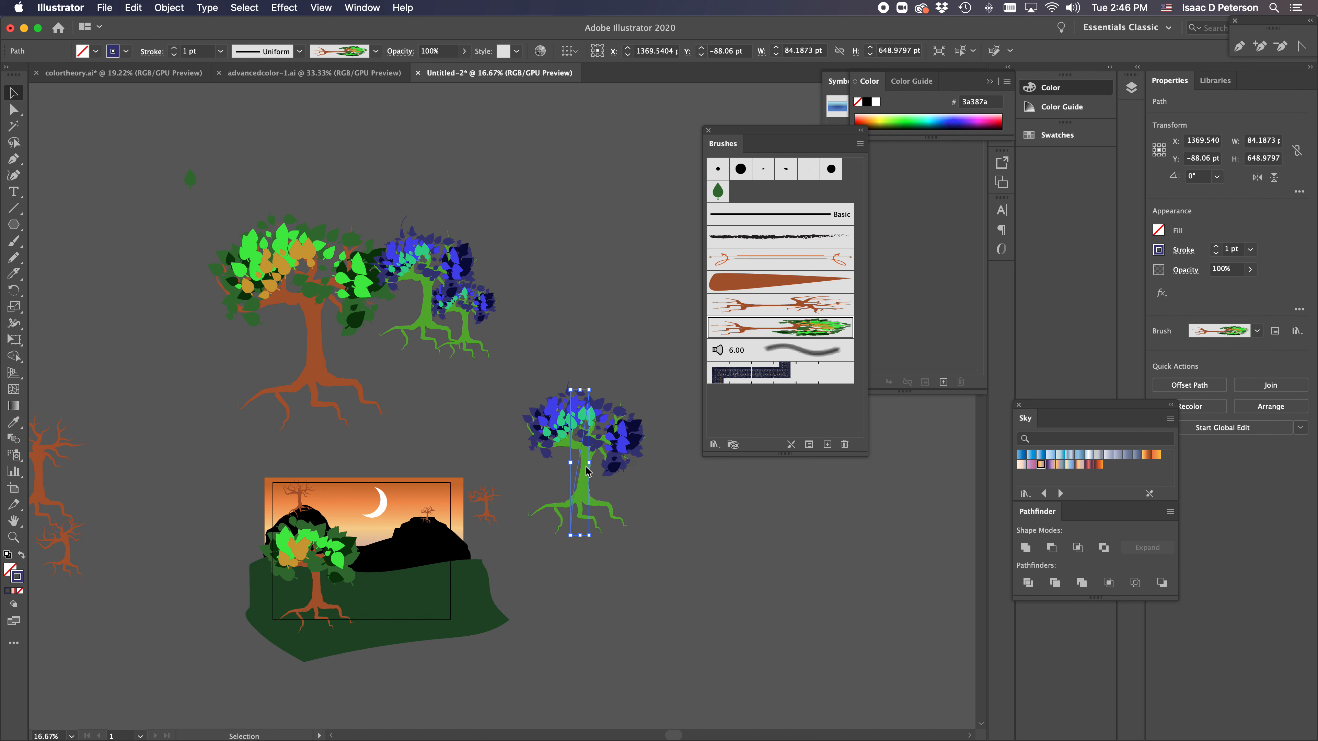
drag(429, 298, 617, 248)
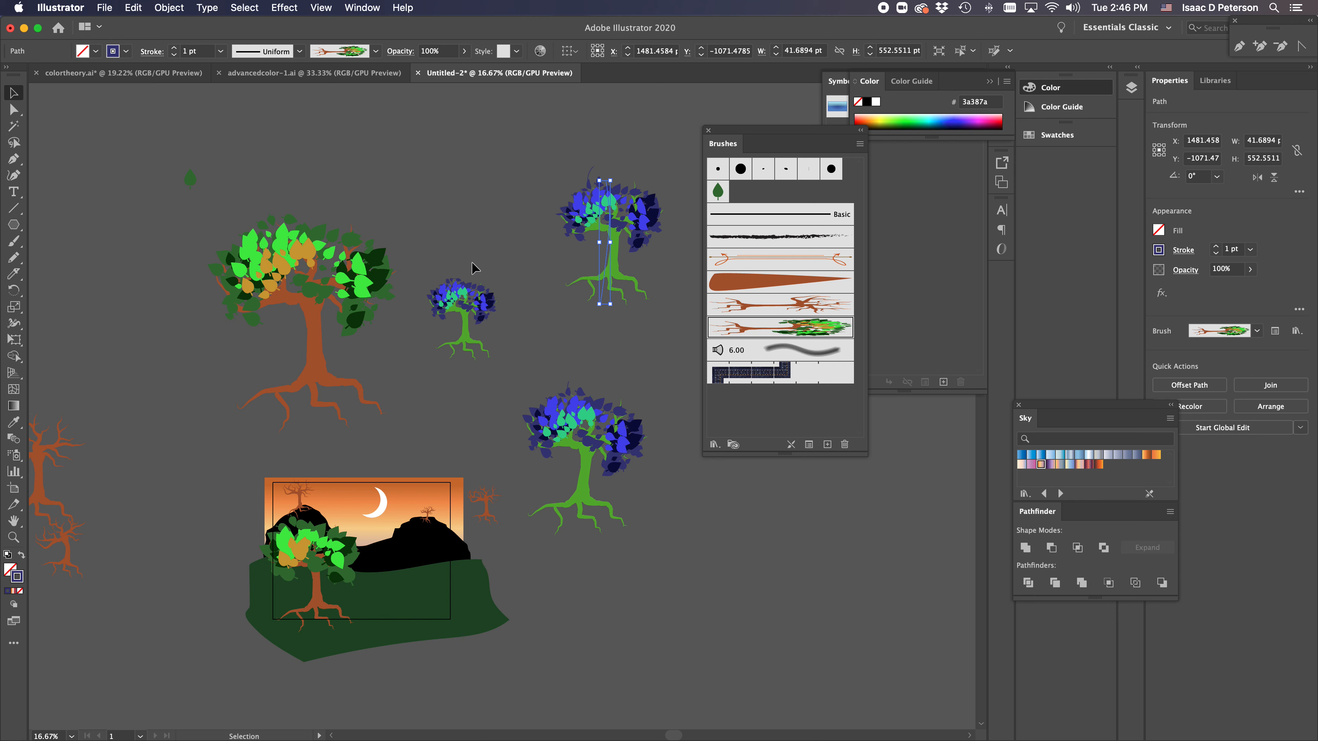
drag(447, 266, 500, 372)
drag(460, 305, 429, 559)
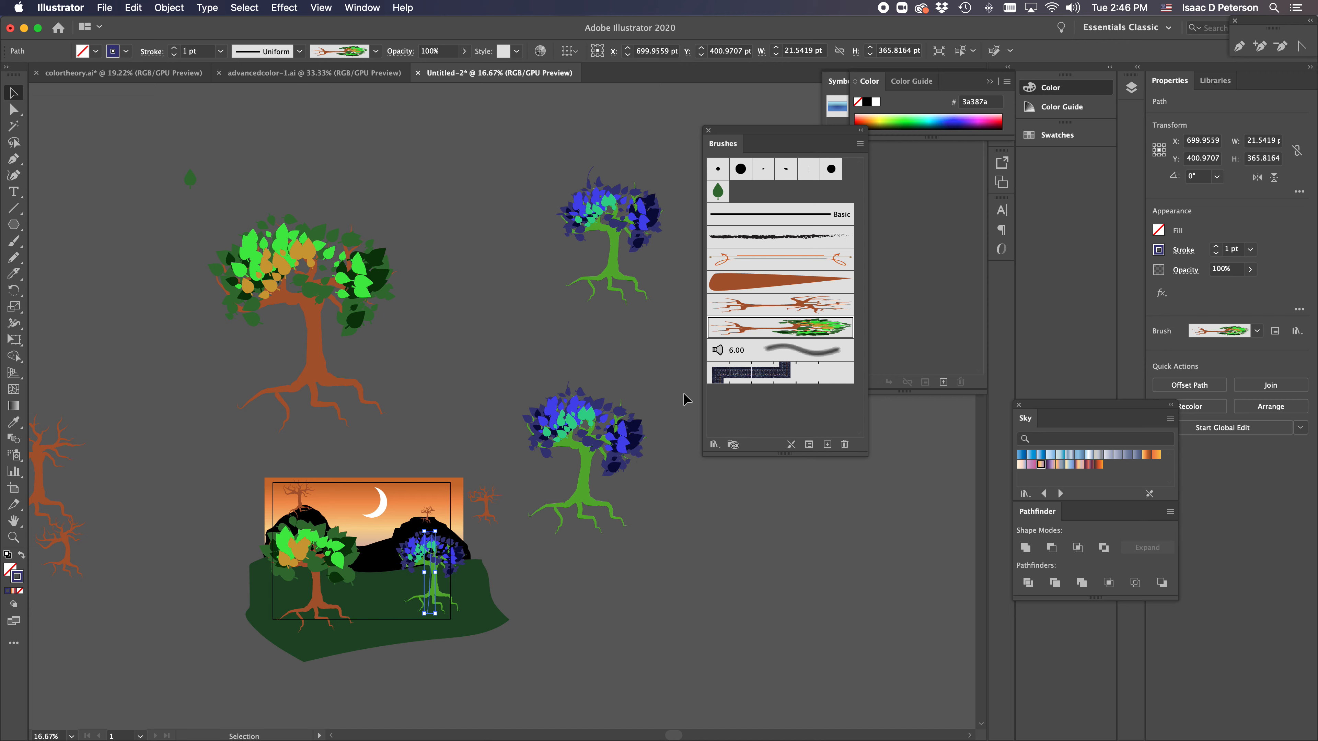
Move the largest blue tree onto the green hill between the other two trees and scale its path down to about 52 by 328 pt
drag(587, 457, 468, 554)
click(623, 576)
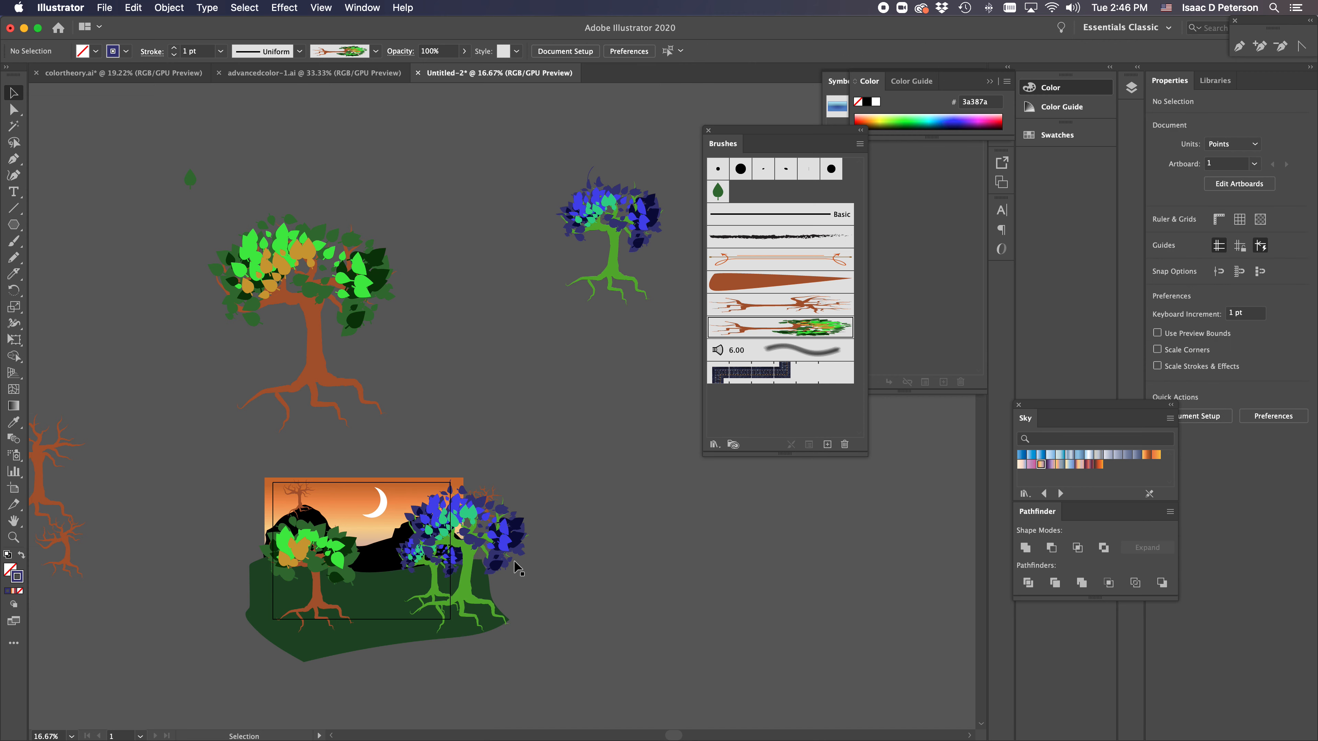
drag(474, 561, 390, 621)
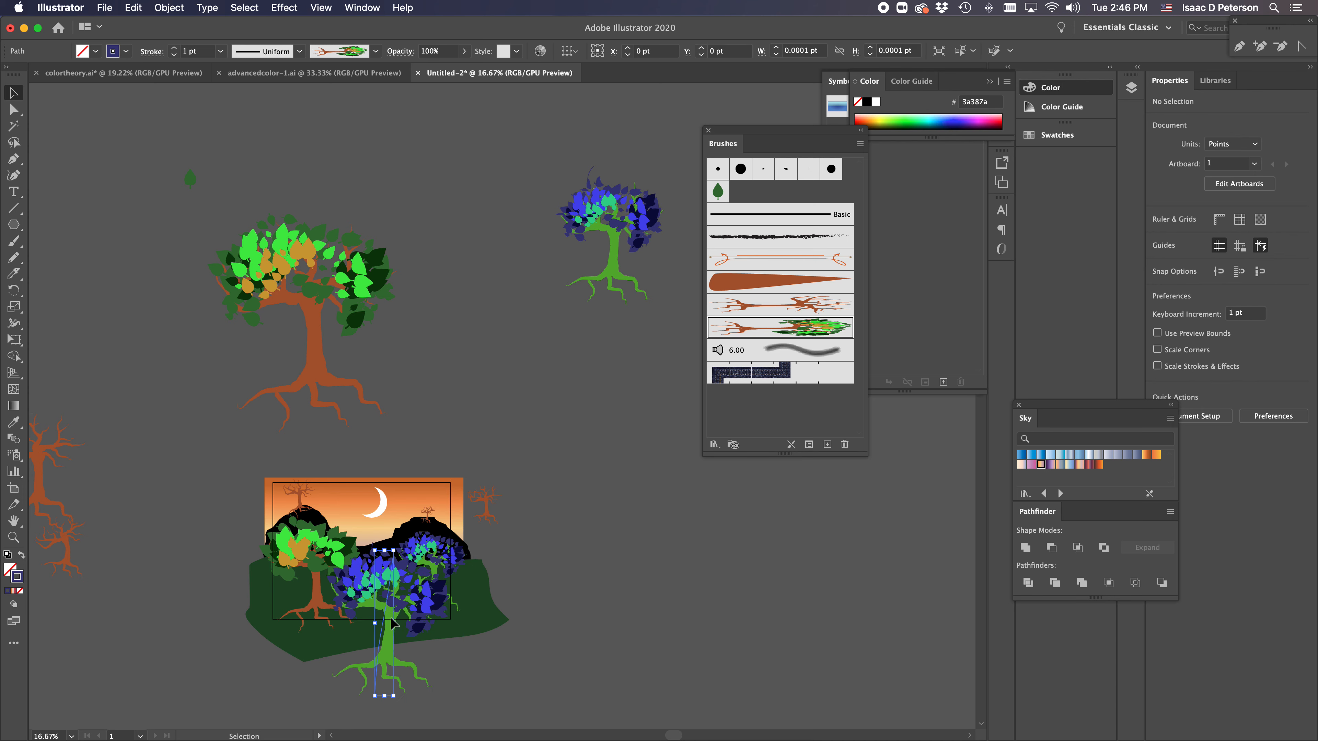
drag(394, 698, 399, 669)
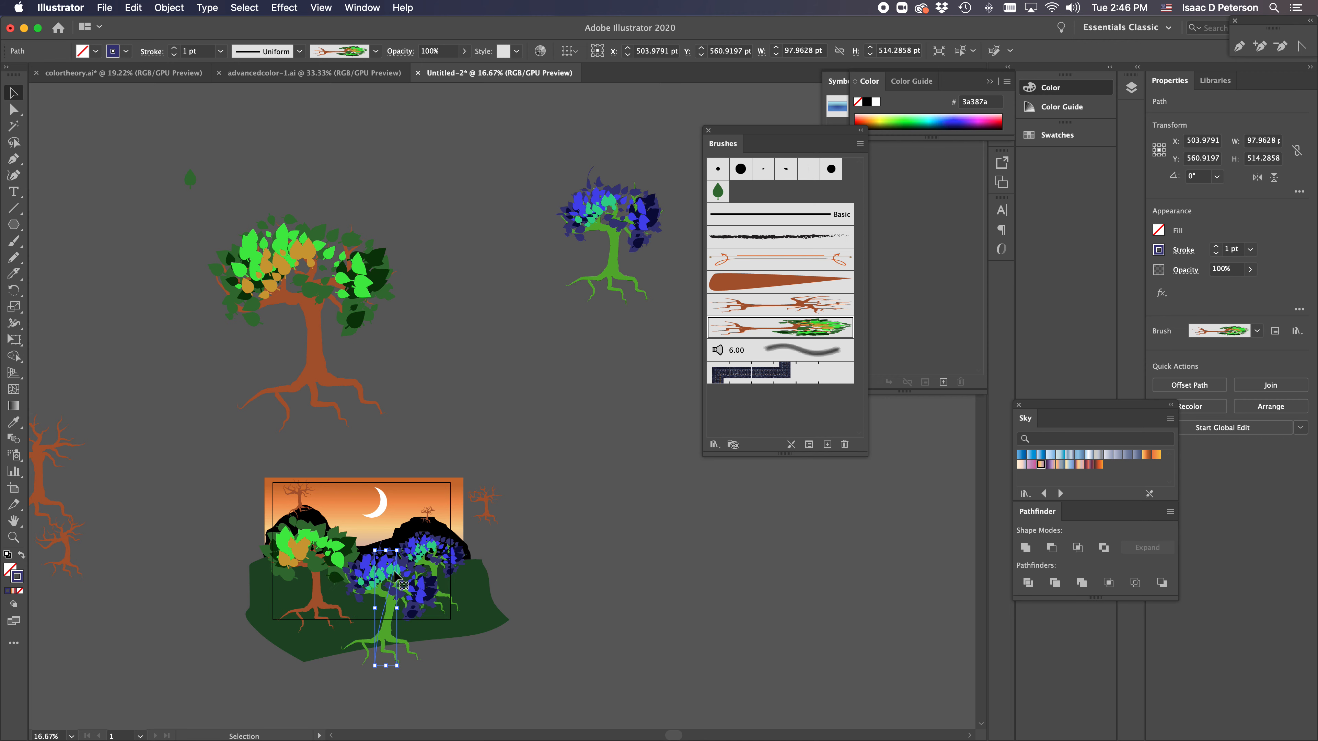
drag(392, 581, 379, 530)
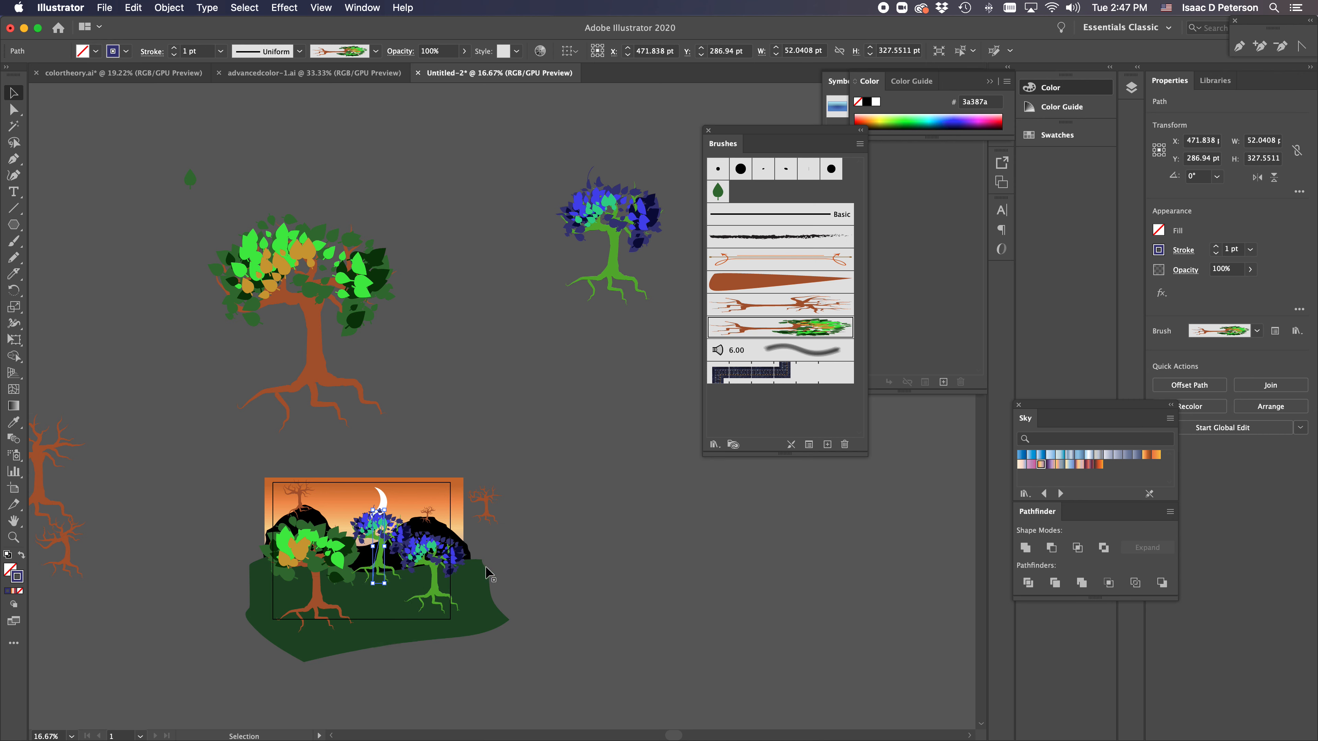
click(613, 560)
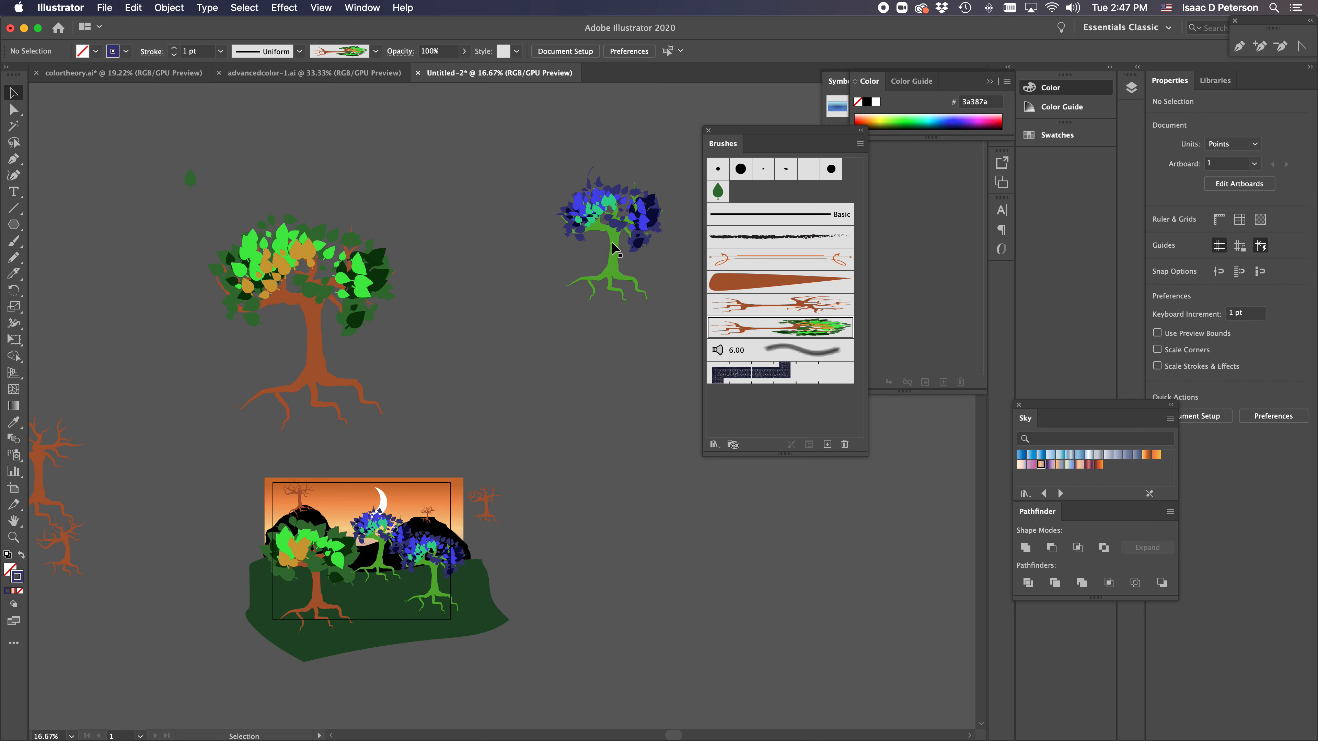